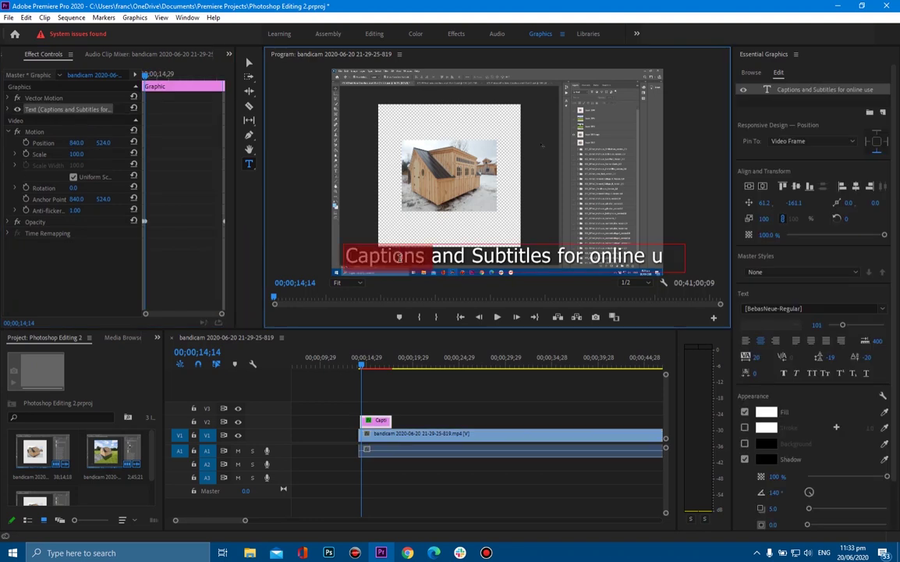
{"action": "type", "text": "this is my work piece, I need to"}
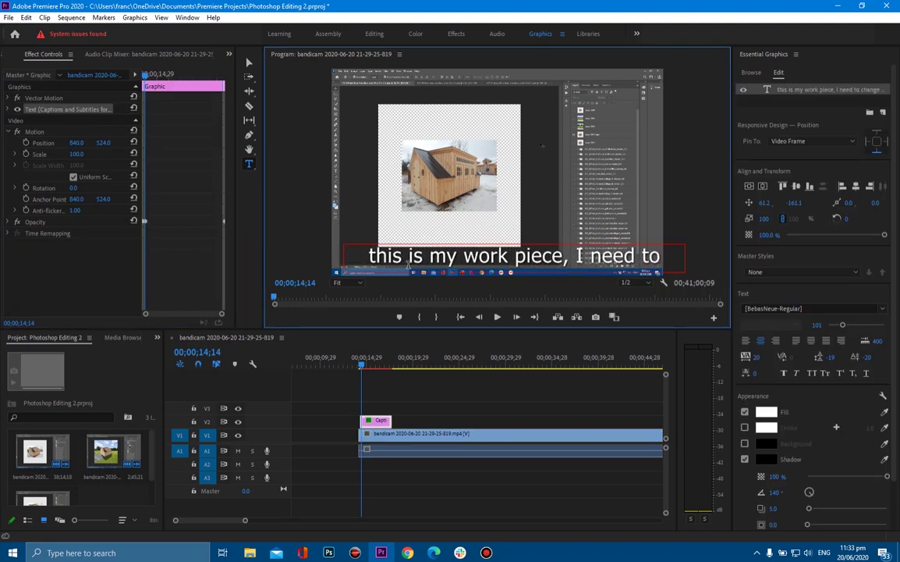
{"action": "key", "text": "BackSpace"}
{"action": "key", "text": "BackSpace"}
{"action": "key", "text": "BackSpace"}
{"action": "key", "text": "BackSpace"}
{"action": "key", "text": "BackSpace"}
{"action": "key", "text": "BackSpace"}
{"action": "key", "text": "BackSpace"}
{"action": "key", "text": "BackSpace"}
{"action": "key", "text": "BackSpace"}
{"action": "key", "text": "BackSpace"}
{"action": "key", "text": "BackSpace"}
{"action": "key", "text": "BackSpace"}
{"action": "key", "text": "BackSpace"}
{"action": "key", "text": "BackSpace"}
{"action": "key", "text": "BackSpace"}
{"action": "key", "text": "BackSpace"}
{"action": "key", "text": "BackSpace"}
{"action": "key", "text": "BackSpace"}
{"action": "key", "text": "BackSpace"}
{"action": "key", "text": "BackSpace"}
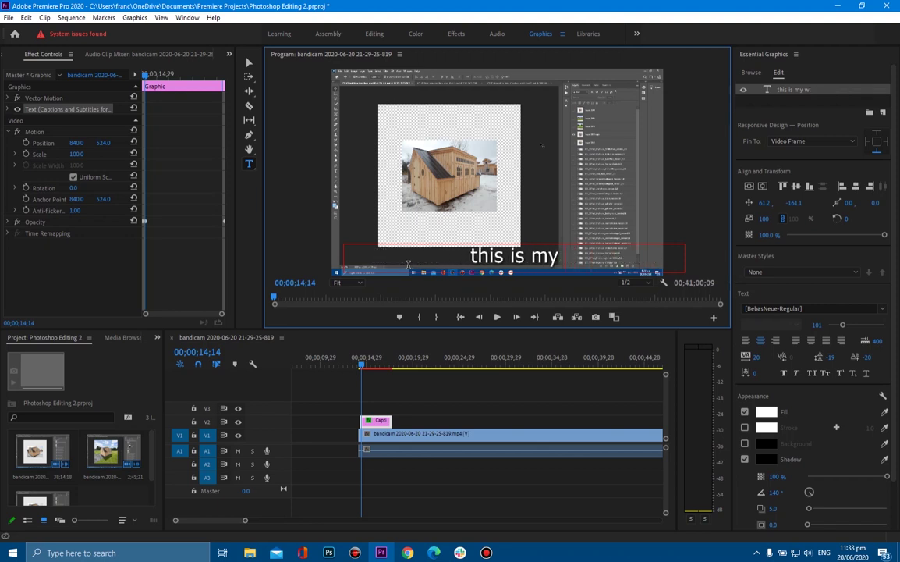
Set the first caption's text to "I will be working on this image" and play it back from its start.
{"action": "type", "text": "ill be woring"}
{"action": "key", "text": "BackSpace"}
{"action": "key", "text": "BackSpace"}
{"action": "key", "text": "BackSpace"}
{"action": "type", "text": "king on"}
{"action": "key", "text": "BackSpace"}
{"action": "key", "text": "BackSpace"}
{"action": "key", "text": "BackSpace"}
{"action": "key", "text": "BackSpace"}
{"action": "key", "text": "BackSpace"}
{"action": "key", "text": "BackSpace"}
{"action": "key", "text": "BackSpace"}
{"action": "key", "text": "BackSpace"}
{"action": "key", "text": "BackSpace"}
{"action": "key", "text": "BackSpace"}
{"action": "key", "text": "BackSpace"}
{"action": "key", "text": "BackSpace"}
{"action": "key", "text": "BackSpace"}
{"action": "key", "text": "BackSpace"}
{"action": "key", "text": "BackSpace"}
{"action": "key", "text": "BackSpace"}
{"action": "key", "text": "BackSpace"}
{"action": "key", "text": "BackSpace"}
{"action": "key", "text": "BackSpace"}
{"action": "key", "text": "BackSpace"}
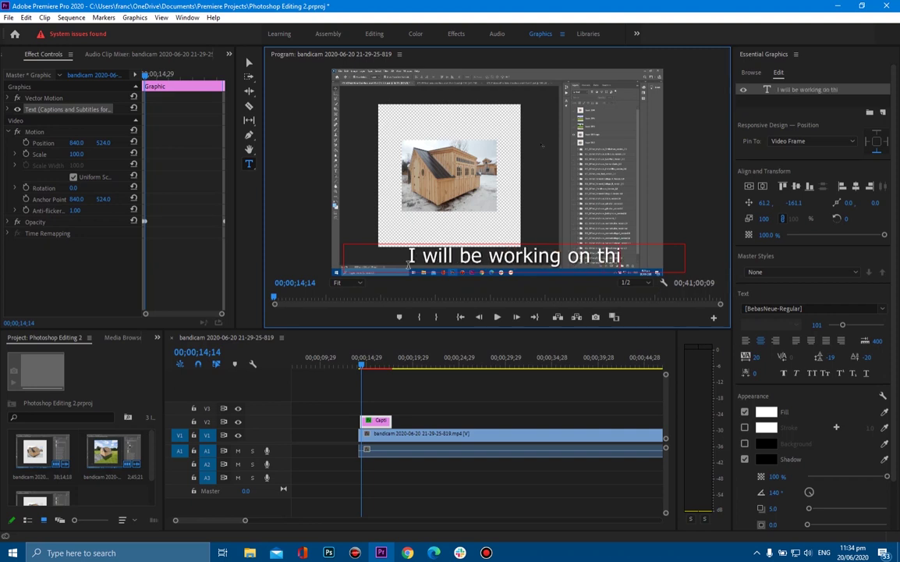
{"action": "type", "text": "is image"}
{"action": "mouse_move", "coordinate": [367, 364]}
{"action": "left_mouse_down"}
{"action": "mouse_move", "coordinate": [402, 364]}
{"action": "mouse_move", "coordinate": [359, 363]}
{"action": "left_mouse_up"}
{"action": "left_click", "coordinate": [497, 316]}
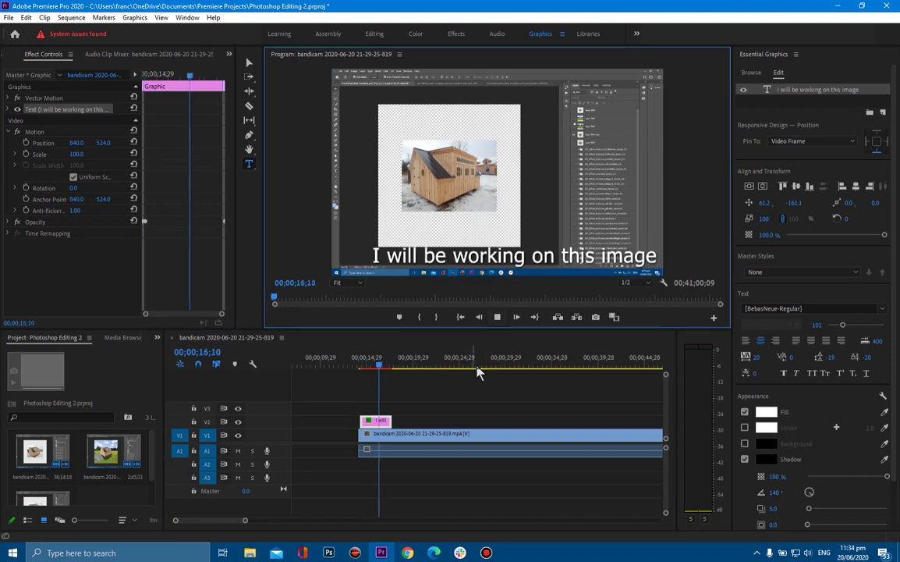
Duplicate the caption further along V2 near 00;00;19;29, set its text to "I will select the cottage and", and play it back.
{"action": "left_click_drag", "start_coordinate": [385, 421], "coordinate": [428, 426]}
{"action": "left_click", "coordinate": [413, 364]}
{"action": "left_click", "coordinate": [435, 255]}
{"action": "key", "text": "ctrl+a"}
{"action": "type", "text": "I will"}
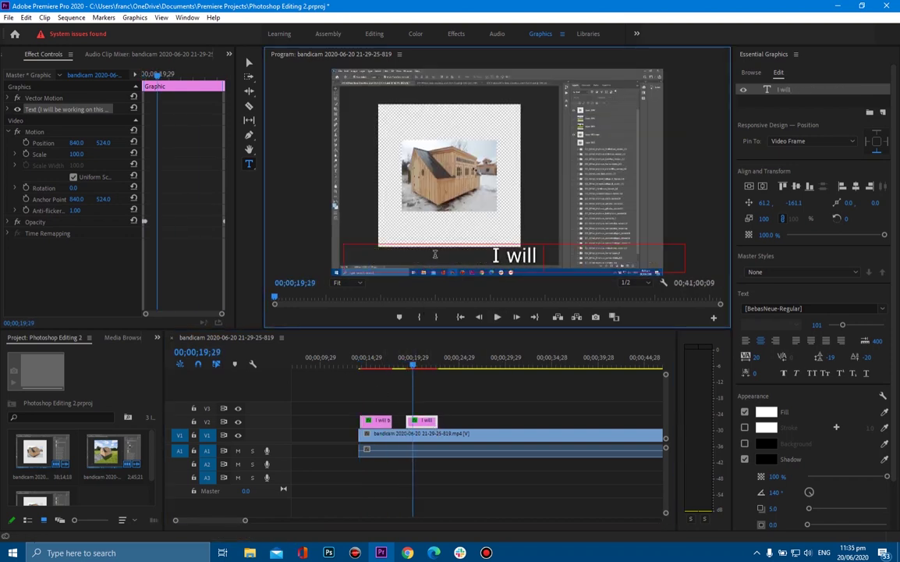
{"action": "type", "text": " culect the cottage and"}
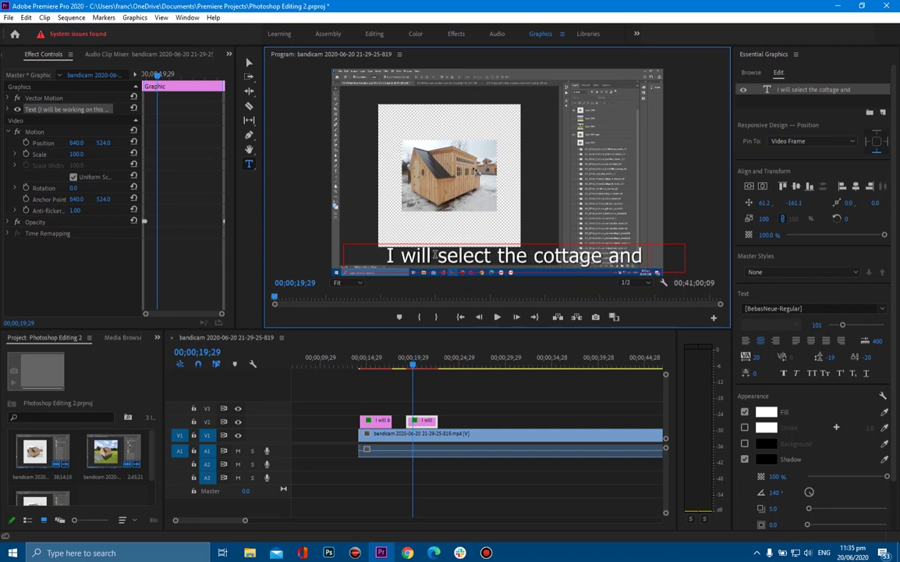
{"action": "type", "text": " remov"}
{"action": "key", "text": "BackSpace"}
{"action": "key", "text": "BackSpace"}
{"action": "key", "text": "BackSpace"}
{"action": "key", "text": "BackSpace"}
{"action": "key", "text": "BackSpace"}
{"action": "key", "text": "BackSpace"}
{"action": "left_click", "coordinate": [414, 369]}
{"action": "left_click", "coordinate": [498, 317]}
{"action": "left_click_drag", "start_coordinate": [413, 366], "coordinate": [411, 369]}
{"action": "left_click", "coordinate": [498, 319]}
Duplicate the cottage caption directly after itself, set the copy's text to "remove the background", and play both captions back.
{"action": "mouse_move", "coordinate": [415, 422]}
{"action": "left_mouse_down"}
{"action": "mouse_move", "coordinate": [439, 424]}
{"action": "mouse_move", "coordinate": [430, 423]}
{"action": "left_mouse_up"}
{"action": "left_click", "coordinate": [448, 257]}
{"action": "key", "text": "ctrl+a"}
{"action": "type", "text": "remove the background"}
{"action": "left_click", "coordinate": [498, 318]}
{"action": "left_click", "coordinate": [443, 368]}
{"action": "left_click_drag", "start_coordinate": [434, 422], "coordinate": [428, 422]}
{"action": "left_click", "coordinate": [416, 368]}
{"action": "left_click", "coordinate": [497, 317]}
{"action": "scroll", "coordinate": [468, 366], "scroll_direction": "down", "scroll_amount": 3}
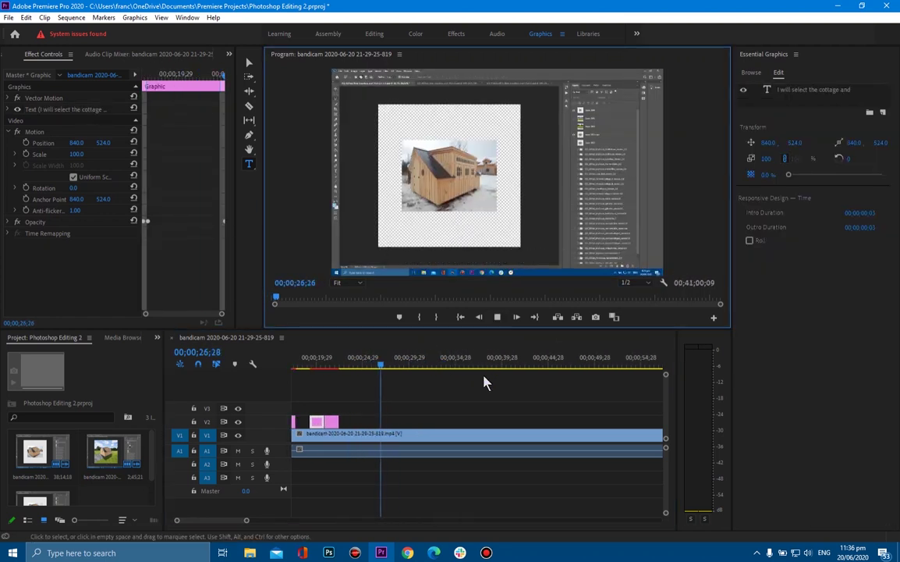
Place the "remove the background" caption further along V2 at about 00;00;39;28 and check it in playback.
{"action": "left_click", "coordinate": [473, 395]}
{"action": "left_click", "coordinate": [497, 317]}
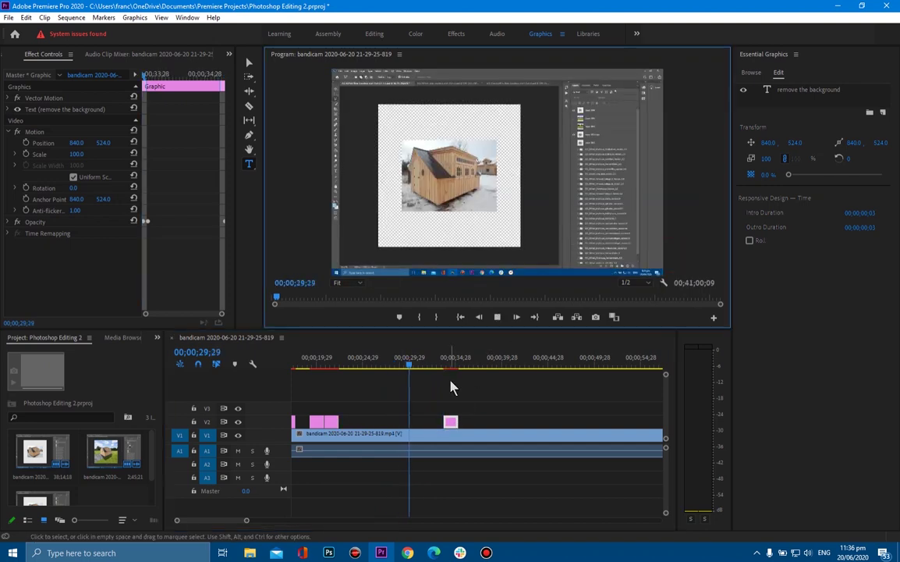
{"action": "scroll", "coordinate": [501, 401], "scroll_direction": "down", "scroll_amount": 2}
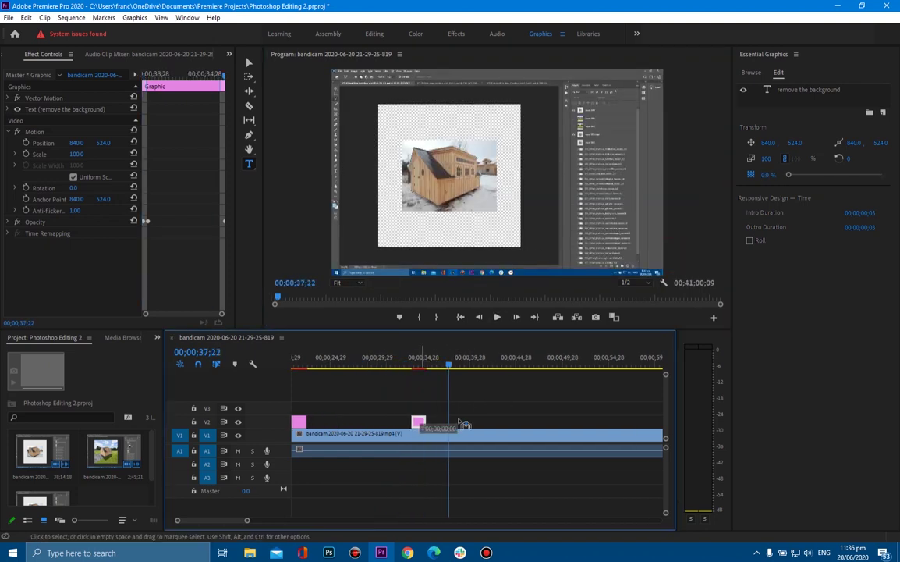
{"action": "left_click_drag", "start_coordinate": [418, 421], "coordinate": [476, 421]}
{"action": "left_click", "coordinate": [498, 316]}
{"action": "left_click", "coordinate": [497, 318]}
Split the screen recording clip with the Razor tool at 00;00;24;02 and 00;00;47;13.
{"action": "left_click_drag", "start_coordinate": [479, 365], "coordinate": [315, 365]}
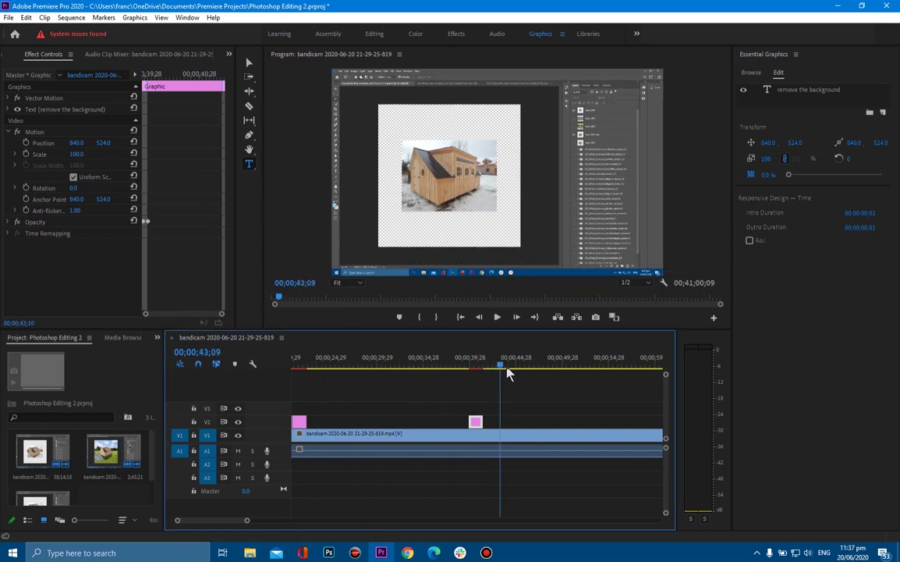
{"action": "left_click", "coordinate": [249, 105]}
{"action": "left_click", "coordinate": [326, 433]}
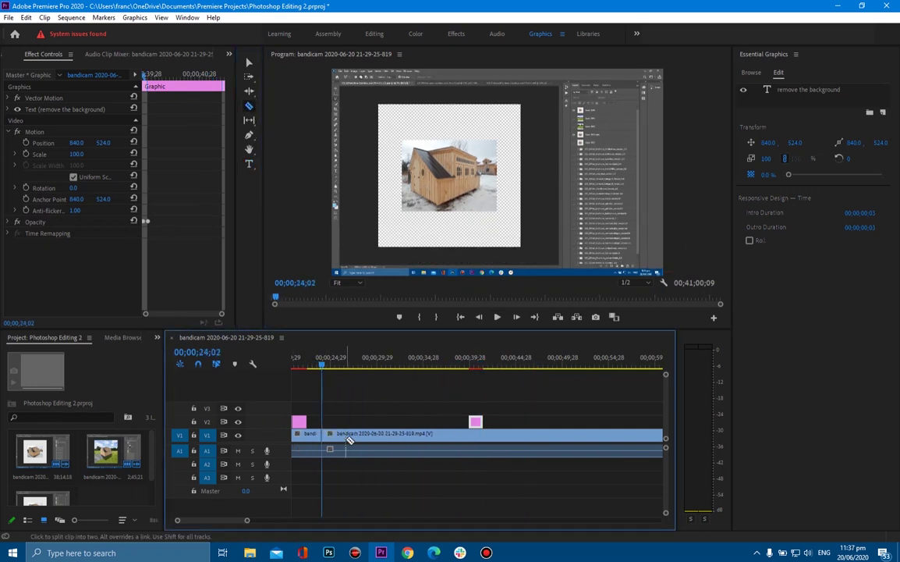
{"action": "left_click_drag", "start_coordinate": [389, 367], "coordinate": [538, 365]}
{"action": "left_click", "coordinate": [539, 433]}
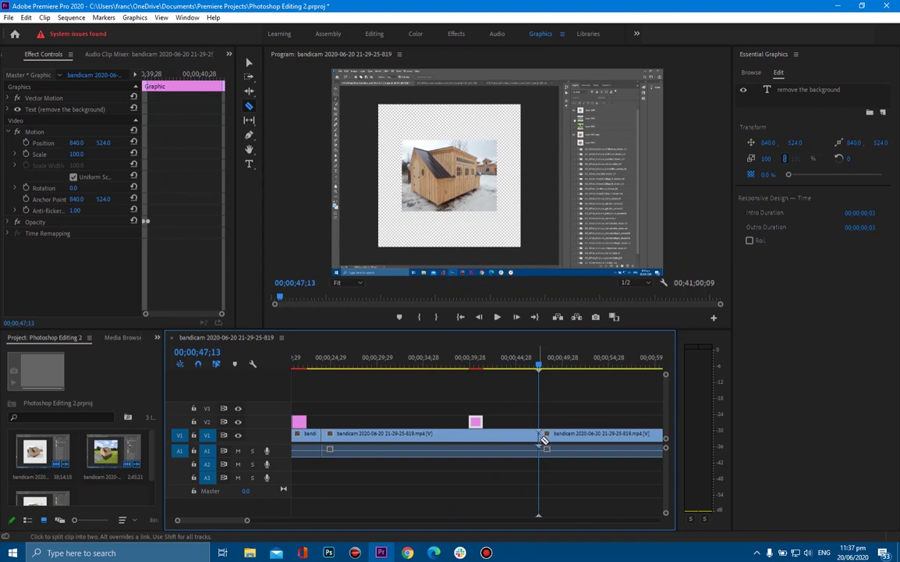
Delete the recording segment between the two cuts and ripple delete the gaps so the following footage joins up.
{"action": "left_click", "coordinate": [400, 443]}
{"action": "key", "text": "Delete"}
{"action": "left_click", "coordinate": [377, 450]}
{"action": "key", "text": "Delete"}
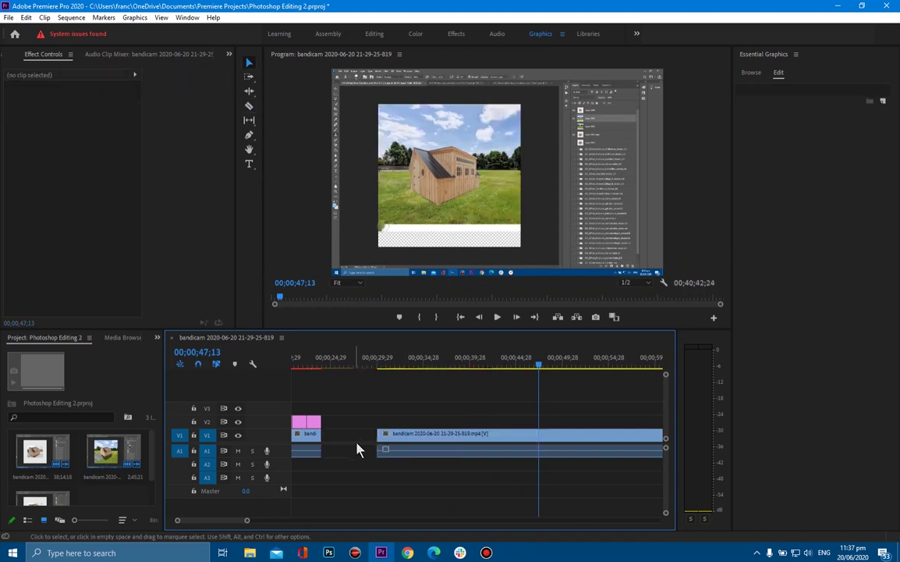
{"action": "left_click_drag", "start_coordinate": [540, 372], "coordinate": [322, 371]}
{"action": "left_click", "coordinate": [342, 438]}
{"action": "key", "text": "Delete"}
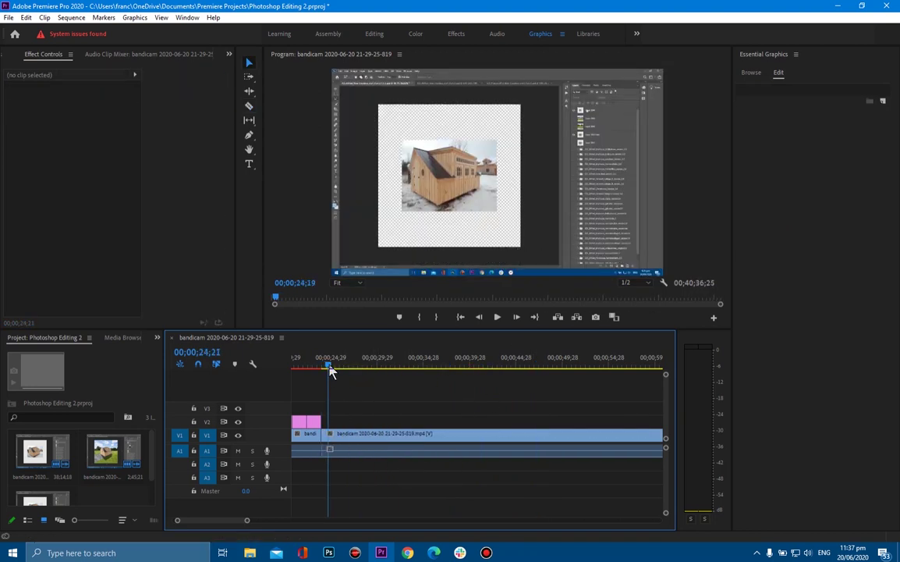
Add a copy of the "remove the background" caption near 00;00;28;06 and set its text to "this will be my new background".
{"action": "key", "text": "ctrl+v"}
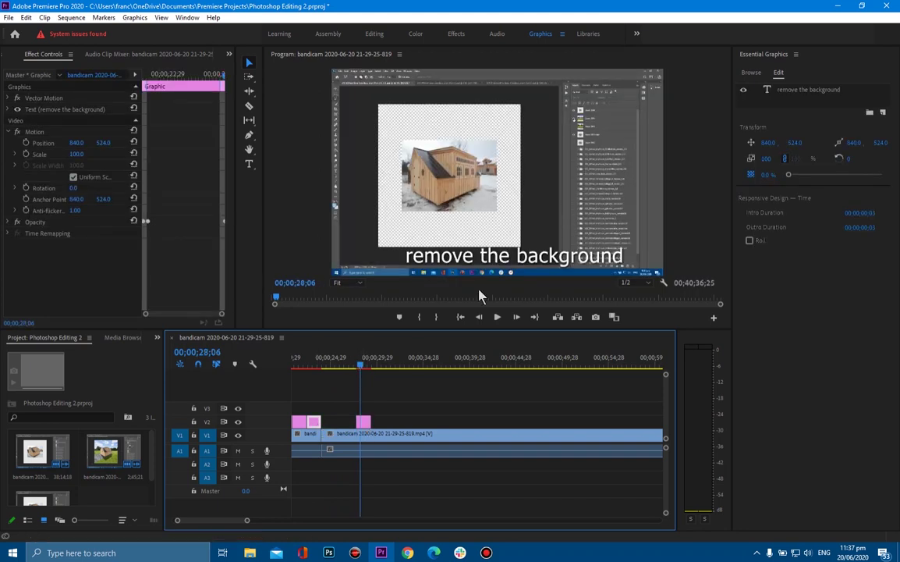
{"action": "triple_click", "coordinate": [464, 255]}
{"action": "type", "text": "I have my new background to wor"}
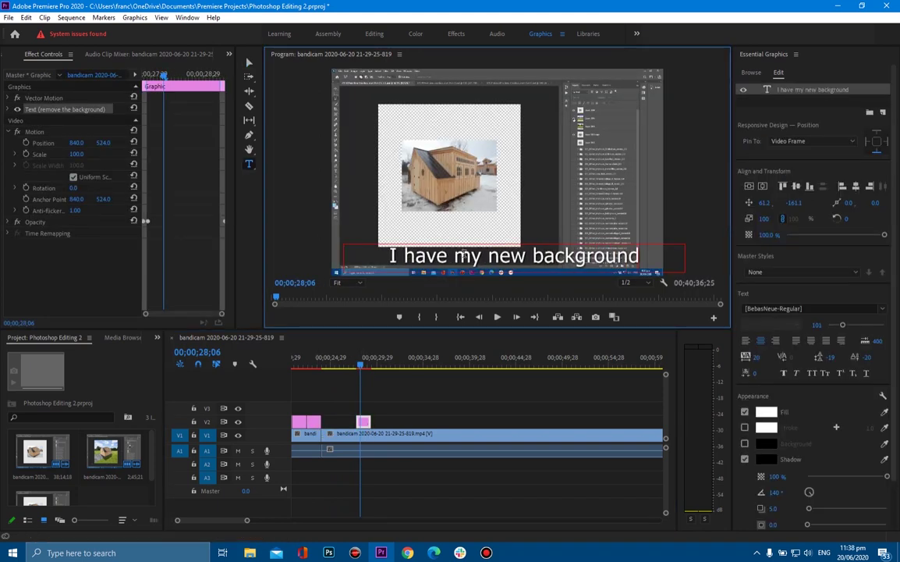
{"action": "key", "text": "ctrl+a"}
{"action": "key", "text": "BackSpace"}
{"action": "type", "text": "this will be my new background"}
{"action": "left_click", "coordinate": [364, 363]}
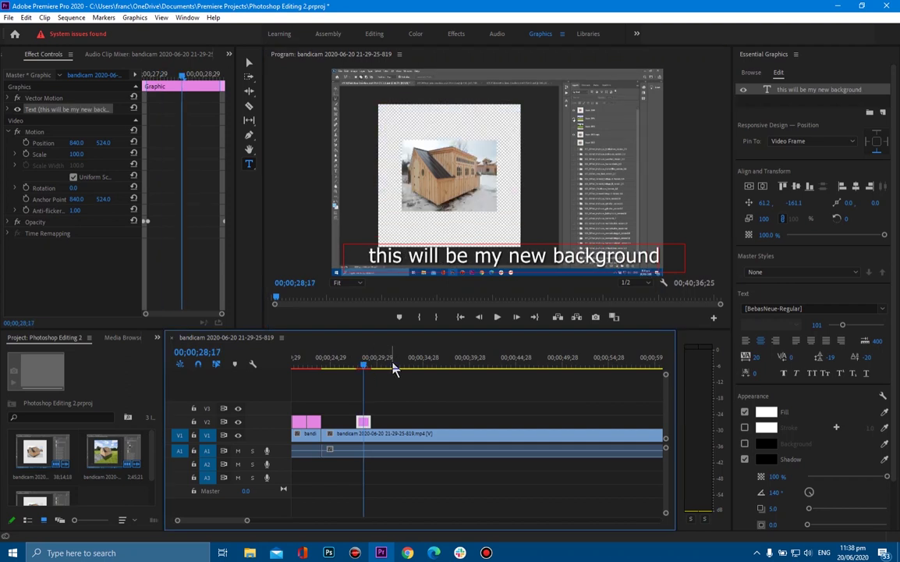
Play on, duplicate the new-background caption at about 00;00;32;28, and set the copy's text to "I need to edit it to fill".
{"action": "left_click", "coordinate": [498, 318]}
{"action": "scroll", "coordinate": [466, 354], "scroll_direction": "down", "scroll_amount": 1}
{"action": "left_click", "coordinate": [498, 318]}
{"action": "left_click_drag", "start_coordinate": [331, 422], "coordinate": [377, 420]}
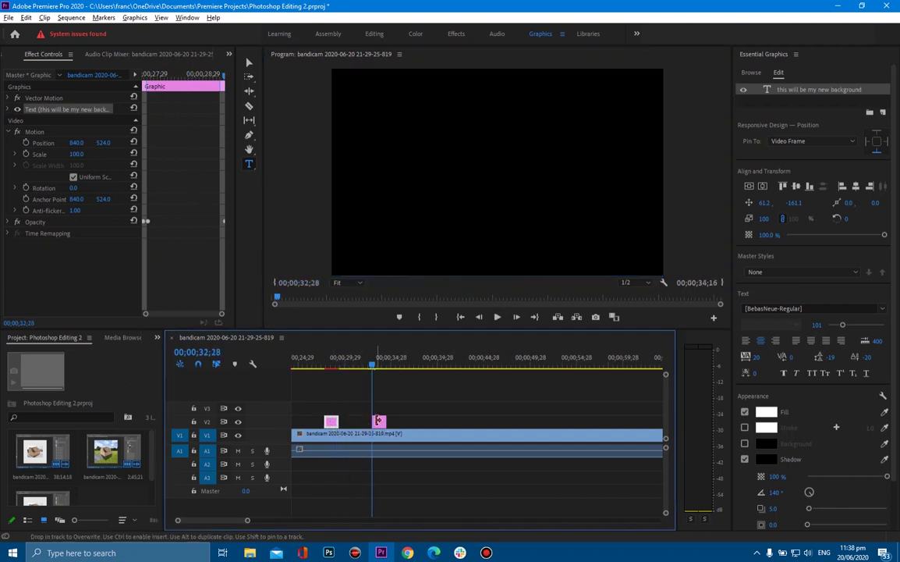
{"action": "left_click", "coordinate": [464, 255]}
{"action": "key", "text": "ctrl+a"}
{"action": "key", "text": "BackSpace"}
{"action": "type", "text": "I need to edit it to fill the canvas"}
{"action": "key", "text": "BackSpace"}
{"action": "key", "text": "BackSpace"}
{"action": "key", "text": "BackSpace"}
{"action": "key", "text": "BackSpace"}
{"action": "key", "text": "BackSpace"}
{"action": "key", "text": "BackSpace"}
{"action": "key", "text": "BackSpace"}
{"action": "key", "text": "BackSpace"}
{"action": "key", "text": "BackSpace"}
{"action": "key", "text": "BackSpace"}
{"action": "key", "text": "BackSpace"}
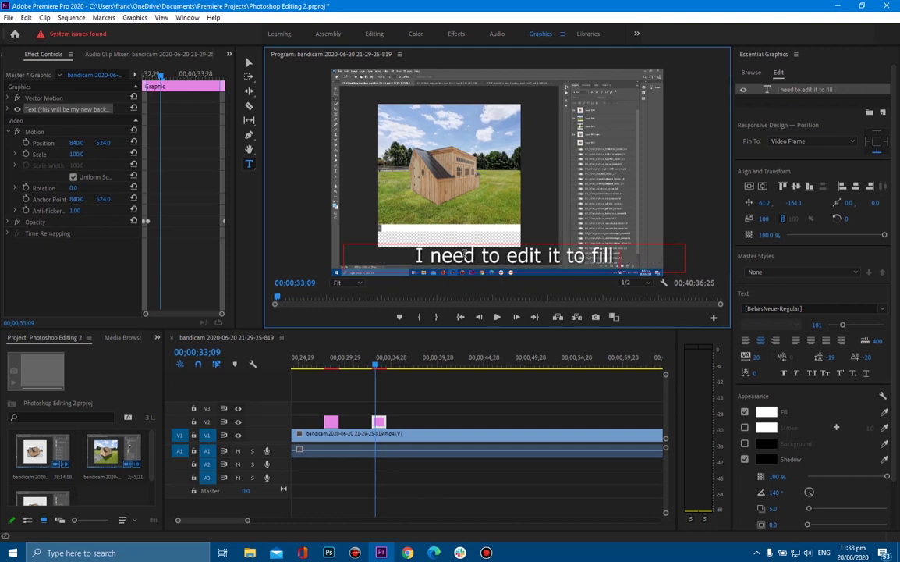
Complete the caption as "I need to edit it to fill the canvas" and keep it near the bottom edge of the frame.
{"action": "type", "text": "v"}
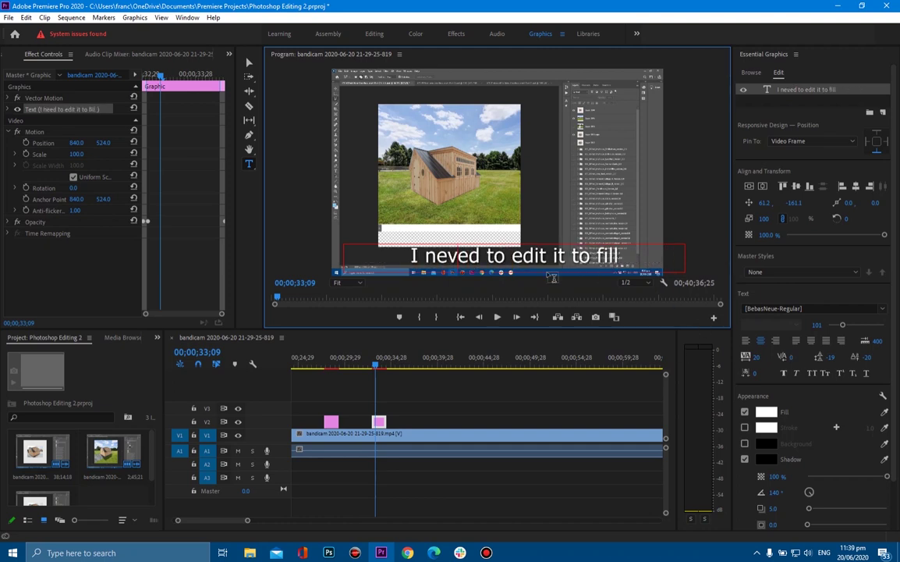
{"action": "left_click", "coordinate": [750, 188]}
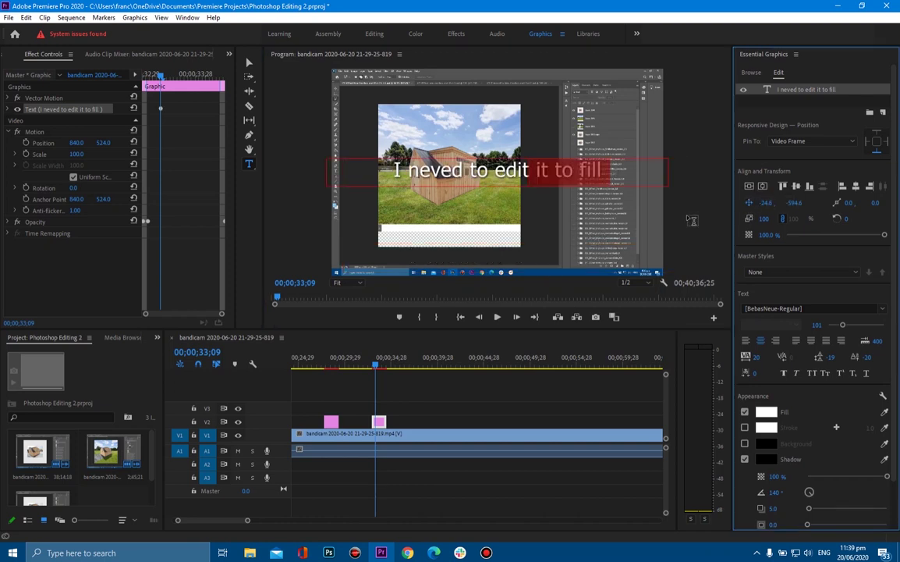
{"action": "key", "text": "ctrl+z"}
{"action": "left_click", "coordinate": [442, 265]}
{"action": "key", "text": "BackSpace"}
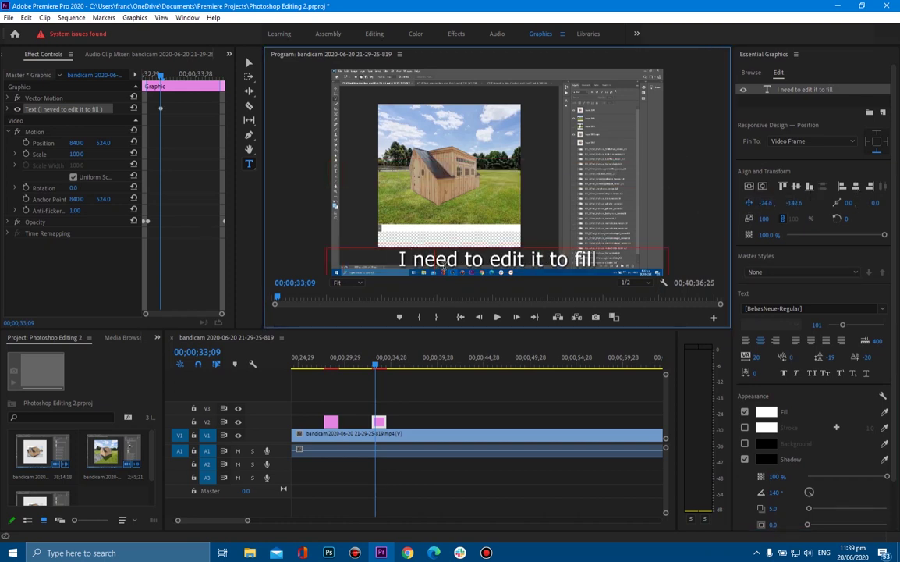
{"action": "type", "text": "the canvas"}
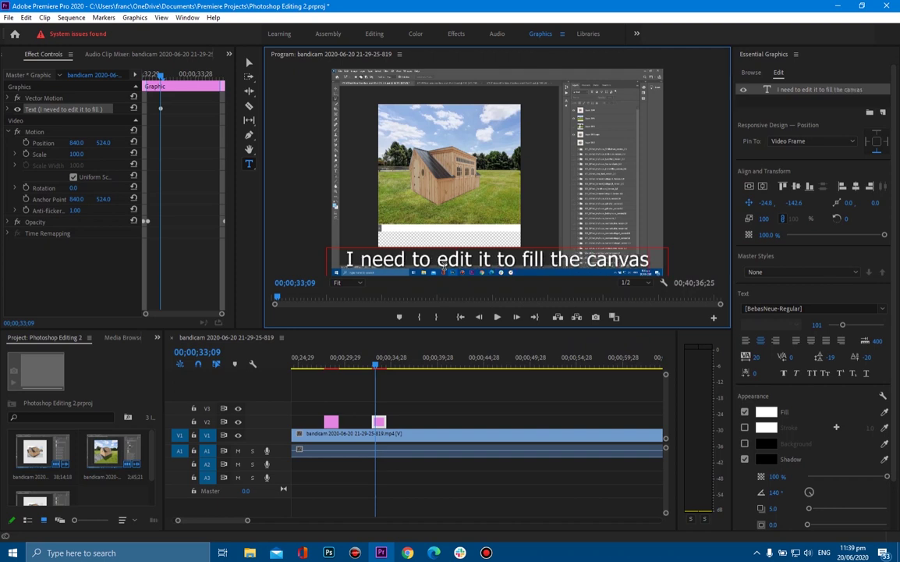
Place a copy of the canvas caption at about 00;00;41 and set its text to "I use the clone tool".
{"action": "left_click", "coordinate": [496, 320]}
{"action": "left_click", "coordinate": [498, 317]}
{"action": "left_click", "coordinate": [453, 365]}
{"action": "double_click", "coordinate": [479, 259]}
{"action": "key", "text": "ctrl+a"}
{"action": "type", "text": "I use the clone tool"}
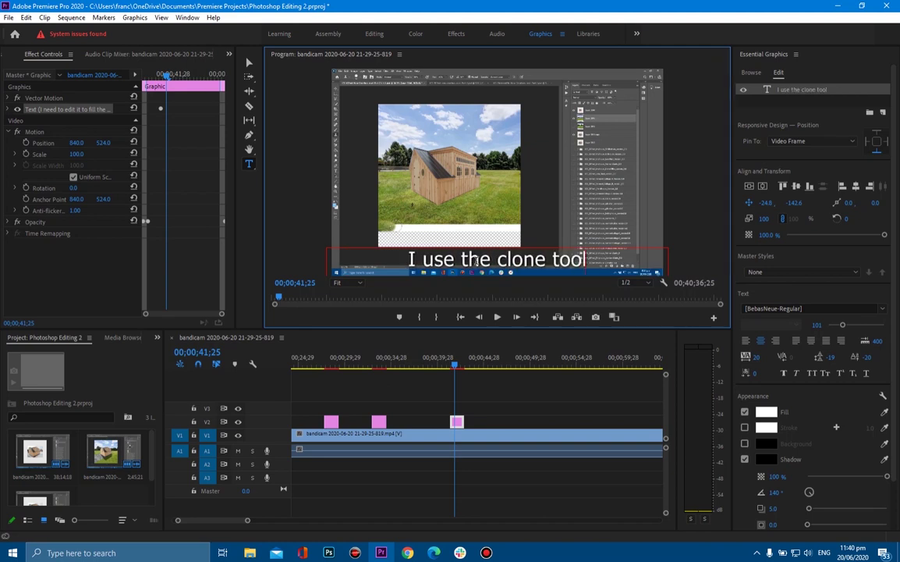
{"action": "left_click", "coordinate": [496, 317]}
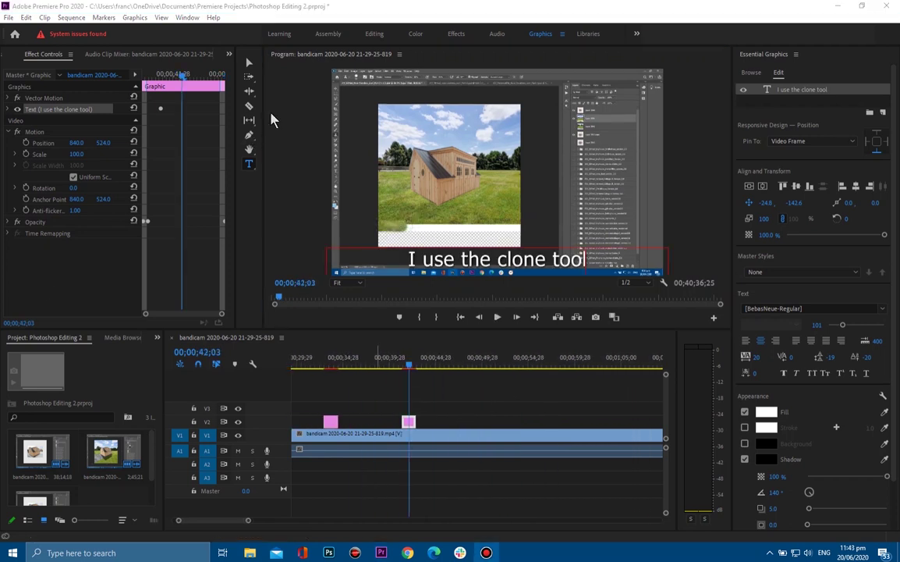
Split the recording clip at 00;00;42;03 and at 00;01;35;16 to isolate the cloning segment.
{"action": "left_click", "coordinate": [411, 436]}
{"action": "left_click_drag", "start_coordinate": [414, 365], "coordinate": [549, 367]}
{"action": "scroll", "coordinate": [472, 419], "scroll_direction": "up", "scroll_amount": 2}
{"action": "scroll", "coordinate": [468, 413], "scroll_direction": "down", "scroll_amount": 8}
{"action": "left_click_drag", "start_coordinate": [358, 365], "coordinate": [443, 365]}
{"action": "scroll", "coordinate": [442, 375], "scroll_direction": "down", "scroll_amount": 5}
{"action": "left_click_drag", "start_coordinate": [315, 365], "coordinate": [422, 365]}
{"action": "scroll", "coordinate": [381, 376], "scroll_direction": "down", "scroll_amount": 3}
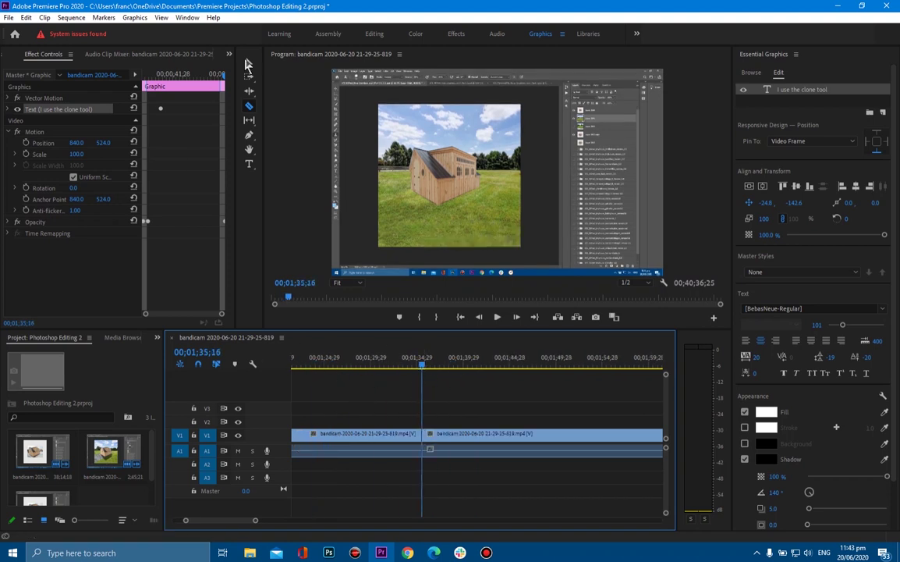
Set the cloning segment's clip speed to 173.4%.
{"action": "left_click", "coordinate": [249, 63]}
{"action": "left_click", "coordinate": [367, 436]}
{"action": "right_click", "coordinate": [360, 436]}
{"action": "left_click", "coordinate": [400, 190]}
{"action": "left_click", "coordinate": [362, 436]}
{"action": "right_click", "coordinate": [361, 435]}
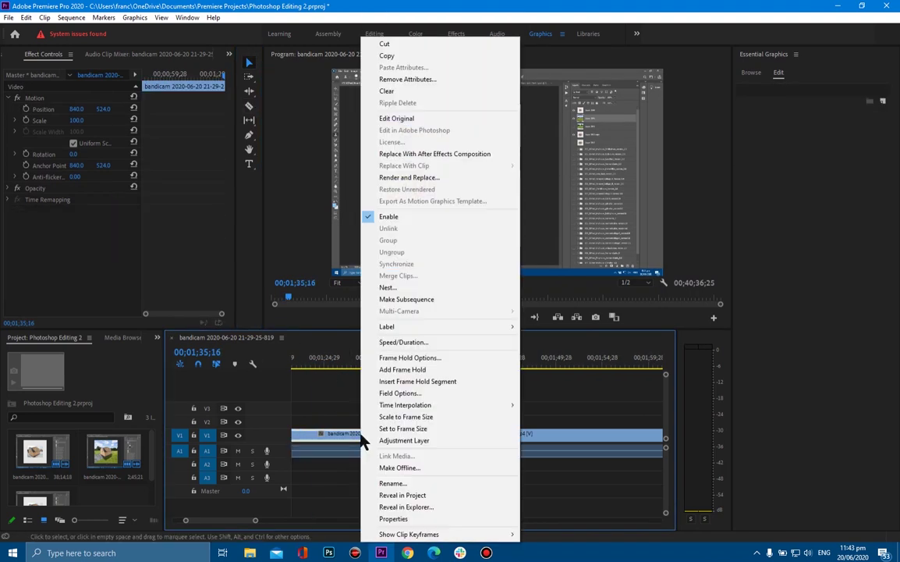
{"action": "left_click", "coordinate": [398, 342]}
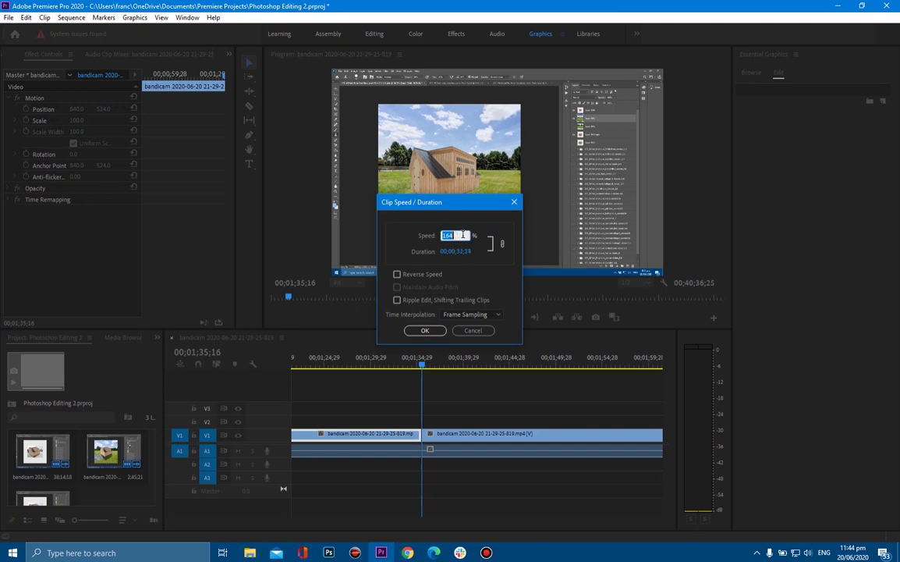
{"action": "left_click", "coordinate": [425, 330]}
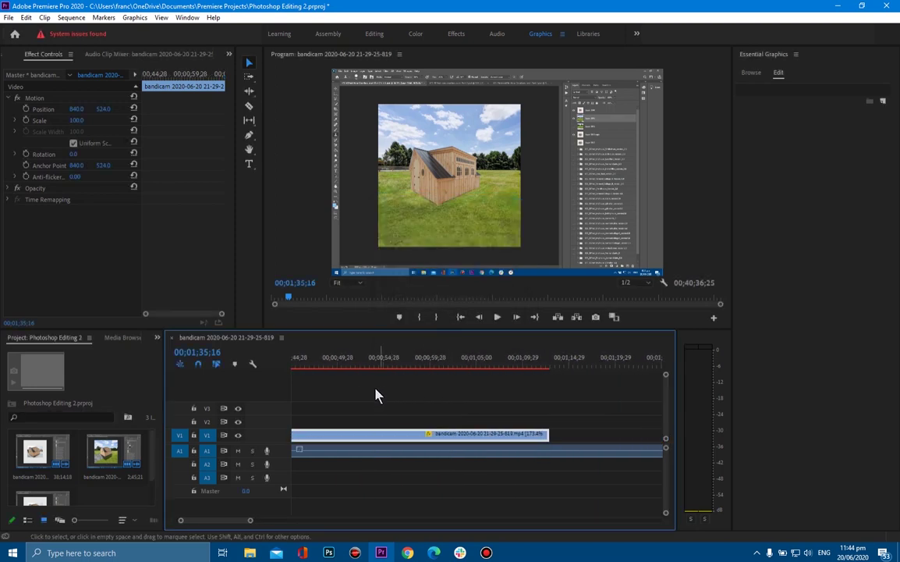
Play back the cloning segment and raise its clip speed further through Speed/Duration.
{"action": "left_click_drag", "start_coordinate": [309, 524], "coordinate": [319, 522]}
{"action": "left_click_drag", "start_coordinate": [474, 365], "coordinate": [363, 367]}
{"action": "left_click", "coordinate": [497, 318]}
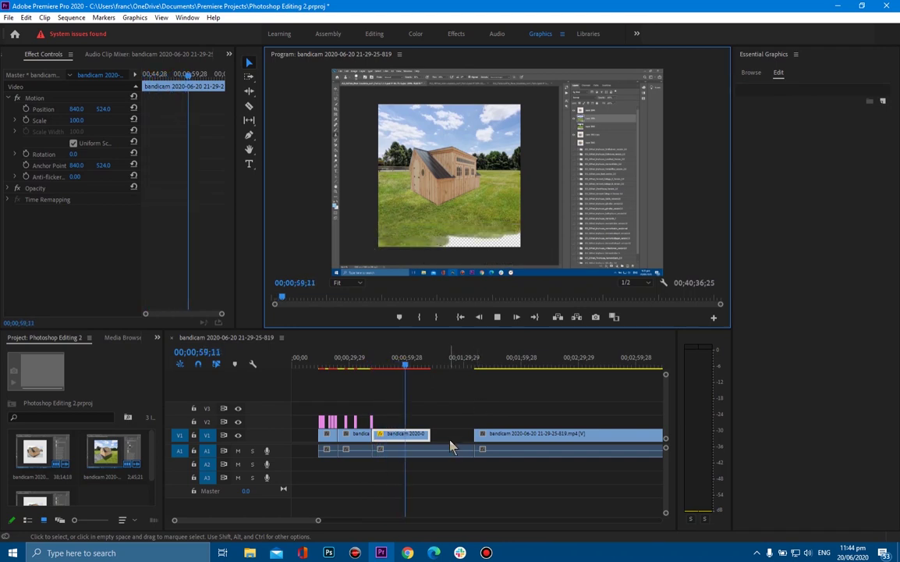
{"action": "left_click", "coordinate": [497, 317]}
{"action": "right_click", "coordinate": [408, 433]}
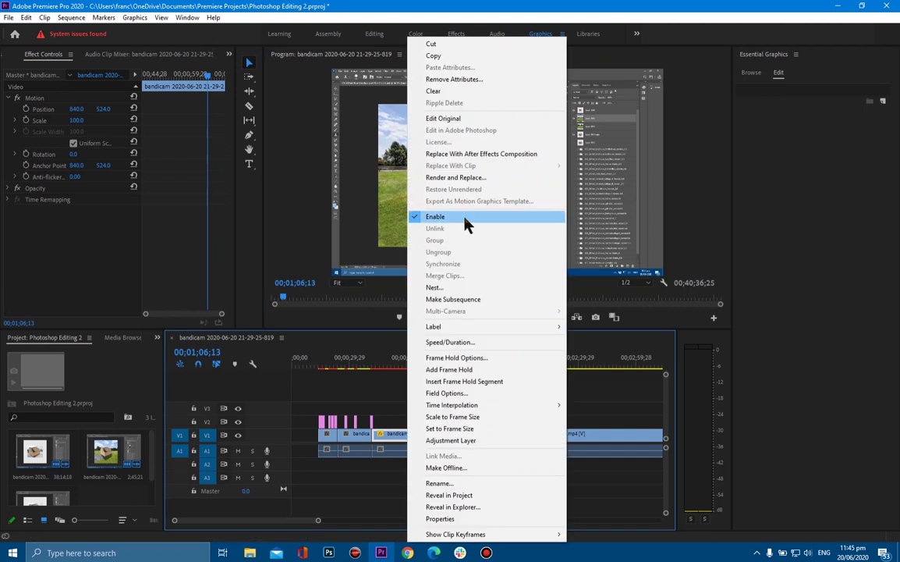
{"action": "left_click", "coordinate": [450, 342]}
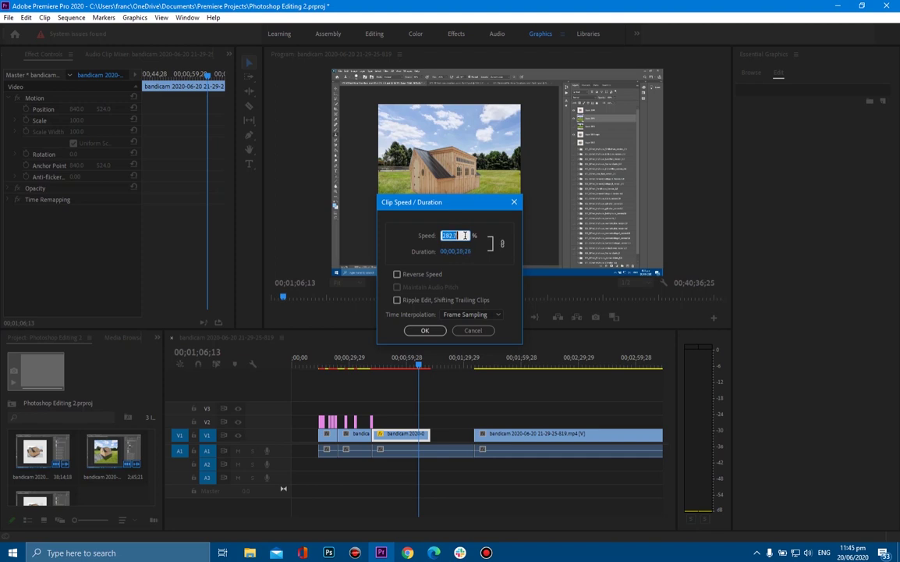
{"action": "key", "text": "Return"}
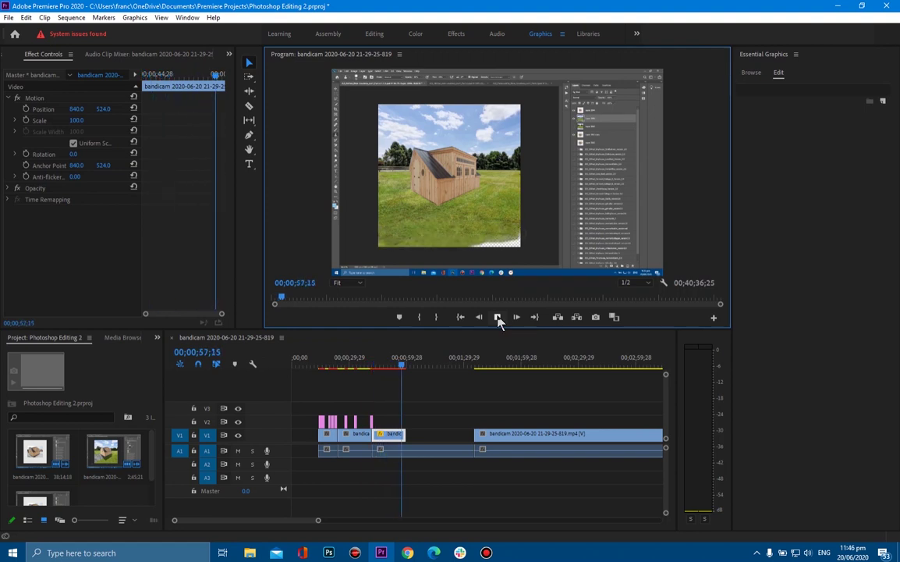
Extend the end of the "I use the clone tool" caption to about 00;00;46 and play that section back.
{"action": "left_click", "coordinate": [498, 317]}
{"action": "left_click_drag", "start_coordinate": [373, 422], "coordinate": [381, 422]}
{"action": "left_click_drag", "start_coordinate": [408, 365], "coordinate": [369, 365]}
{"action": "left_click", "coordinate": [497, 318]}
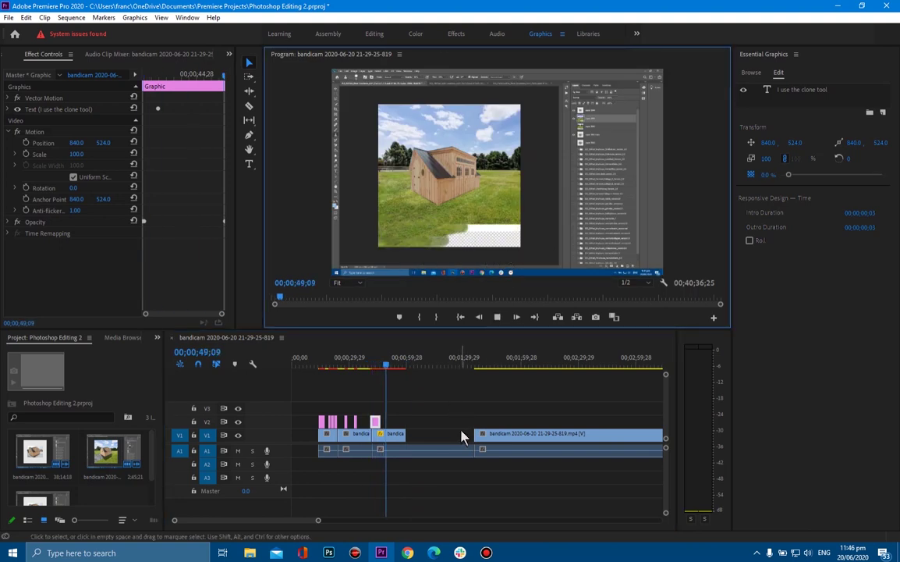
Unlink the remaining recording clip's audio from its video and delete the recording's audio clips from track A1.
{"action": "left_click", "coordinate": [442, 435]}
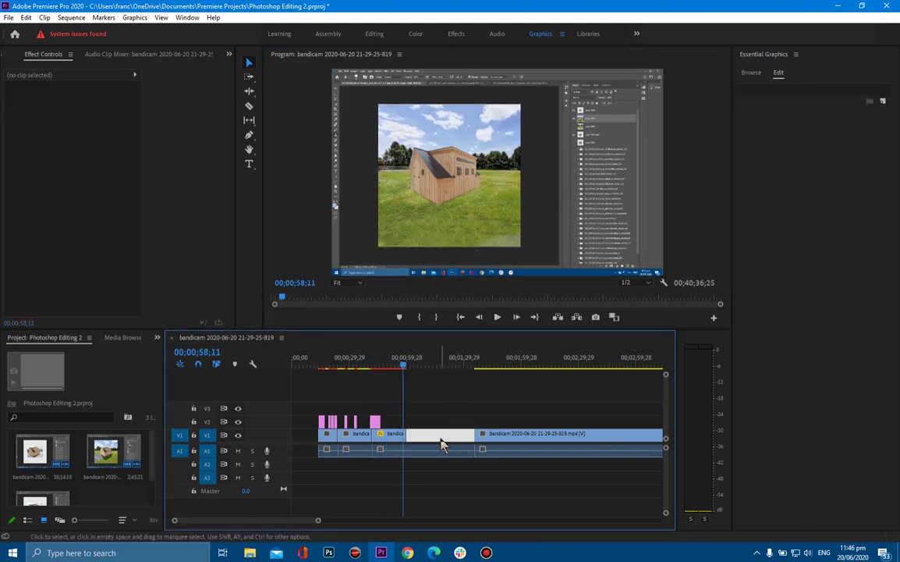
{"action": "left_click", "coordinate": [442, 451]}
{"action": "key", "text": "Delete"}
{"action": "left_click", "coordinate": [497, 435]}
{"action": "right_click", "coordinate": [494, 435]}
{"action": "left_click", "coordinate": [530, 212]}
{"action": "left_click", "coordinate": [486, 454]}
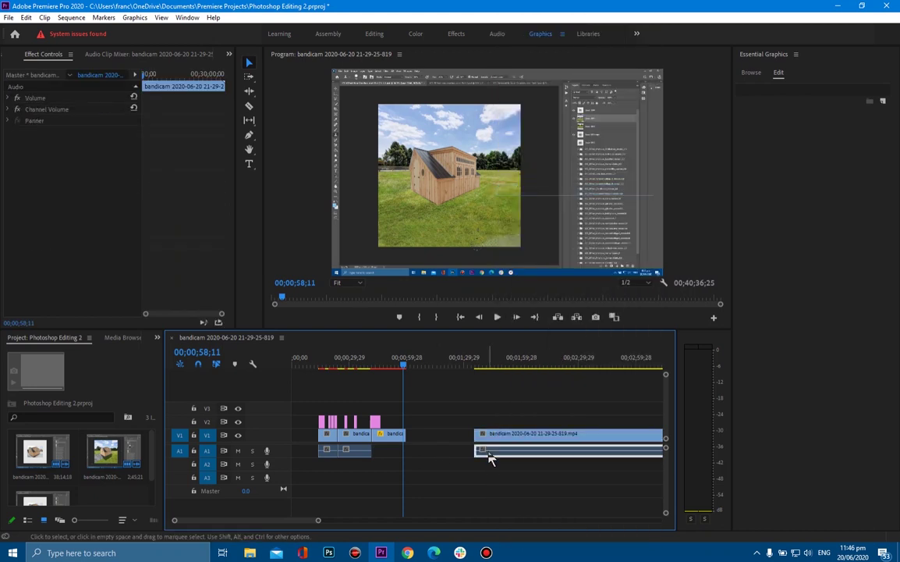
{"action": "key", "text": "Delete"}
{"action": "left_click", "coordinate": [362, 454]}
{"action": "key", "text": "Delete"}
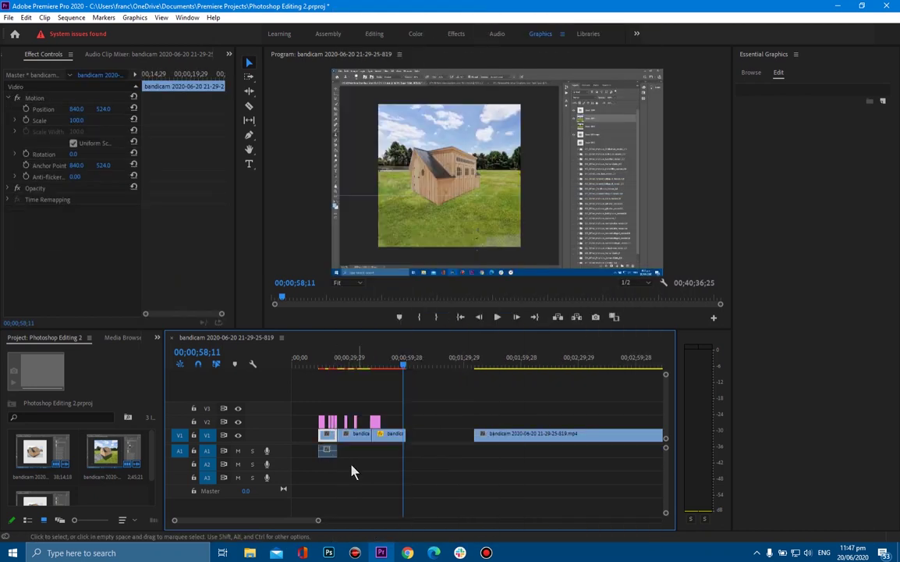
Close the gap after the sped-up cloning segment and play back across the join.
{"action": "left_click", "coordinate": [421, 436]}
{"action": "key", "text": "Delete"}
{"action": "left_click", "coordinate": [495, 318]}
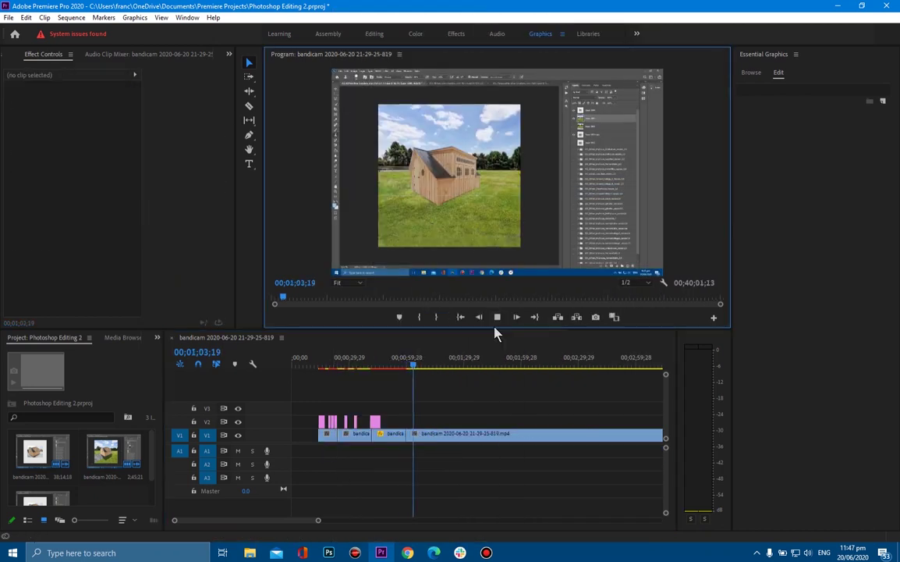
{"action": "left_click", "coordinate": [497, 316]}
Cut out the recording between about 00;01;06 and 00;01;30 and close the gap it leaves.
{"action": "left_click", "coordinate": [419, 368]}
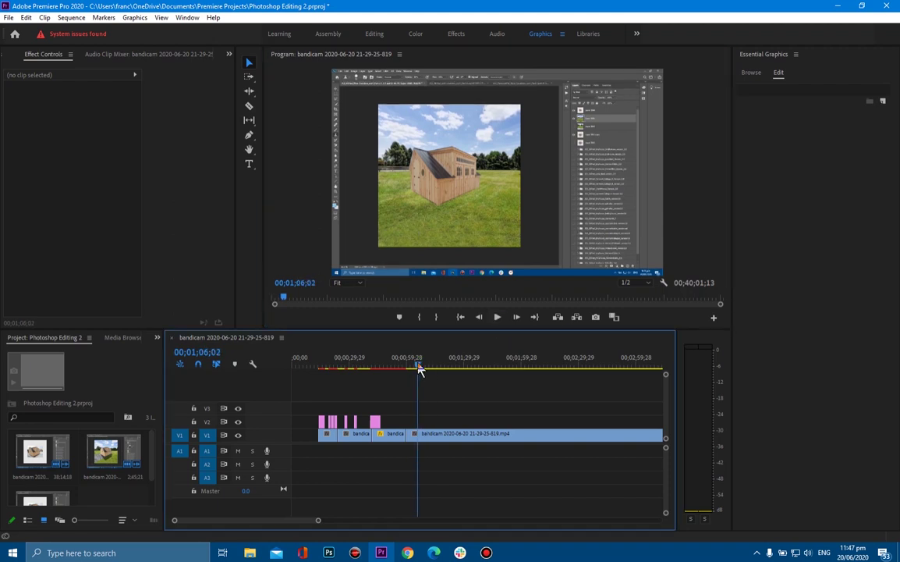
{"action": "left_click", "coordinate": [249, 105]}
{"action": "left_click", "coordinate": [497, 317]}
{"action": "scroll", "coordinate": [502, 360], "scroll_direction": "down", "scroll_amount": 3}
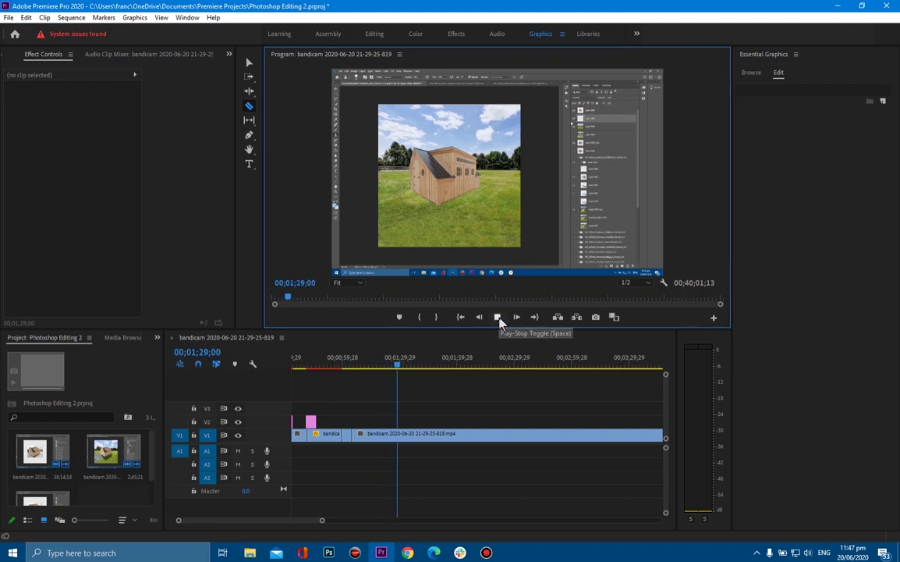
{"action": "left_click", "coordinate": [499, 318]}
{"action": "left_click", "coordinate": [401, 434]}
{"action": "left_click", "coordinate": [249, 62]}
{"action": "left_click", "coordinate": [376, 434]}
{"action": "key", "text": "Delete"}
{"action": "left_click", "coordinate": [377, 435]}
{"action": "key", "text": "Delete"}
Play back the join, then paste a caption copy at about 00;01;09 and change its text to "now I need to put the cottage".
{"action": "left_click", "coordinate": [340, 362]}
{"action": "left_click", "coordinate": [455, 324]}
{"action": "key", "text": "space"}
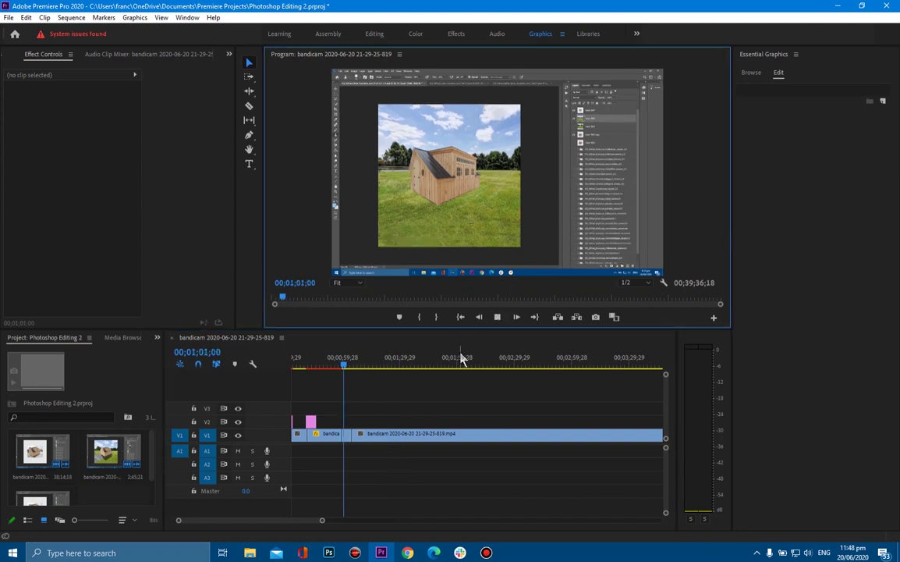
{"action": "left_click", "coordinate": [497, 317]}
{"action": "key", "text": "ctrl+v"}
{"action": "left_click", "coordinate": [361, 365]}
{"action": "key", "text": "t"}
{"action": "left_click", "coordinate": [439, 257]}
{"action": "key", "text": "ctrl+a"}
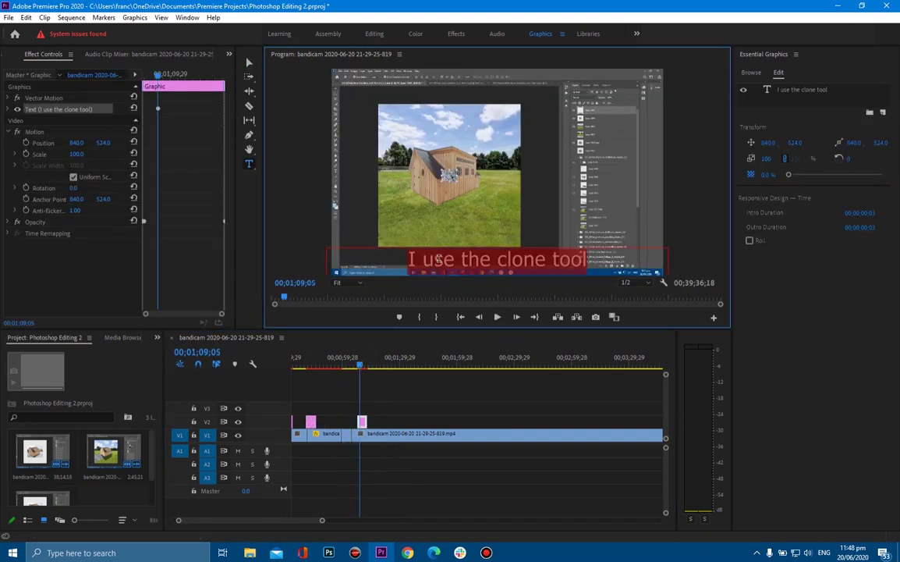
{"action": "type", "text": "now I need to put the"}
{"action": "key", "text": "ctrl+s"}
{"action": "type", "text": "cottage"}
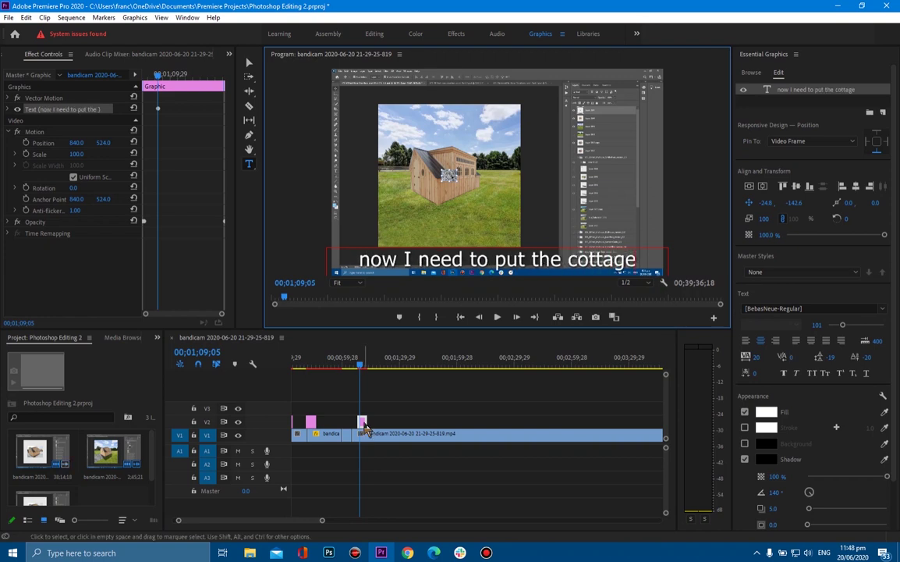
Place another caption directly after the cottage caption, reword it as "on crushed gravel" and play on.
{"action": "left_click", "coordinate": [367, 366]}
{"action": "left_click_drag", "start_coordinate": [367, 365], "coordinate": [371, 365]}
{"action": "left_click", "coordinate": [414, 260]}
{"action": "key", "text": "ctrl+a"}
{"action": "type", "text": "on crushed gravel"}
{"action": "left_click", "coordinate": [497, 317]}
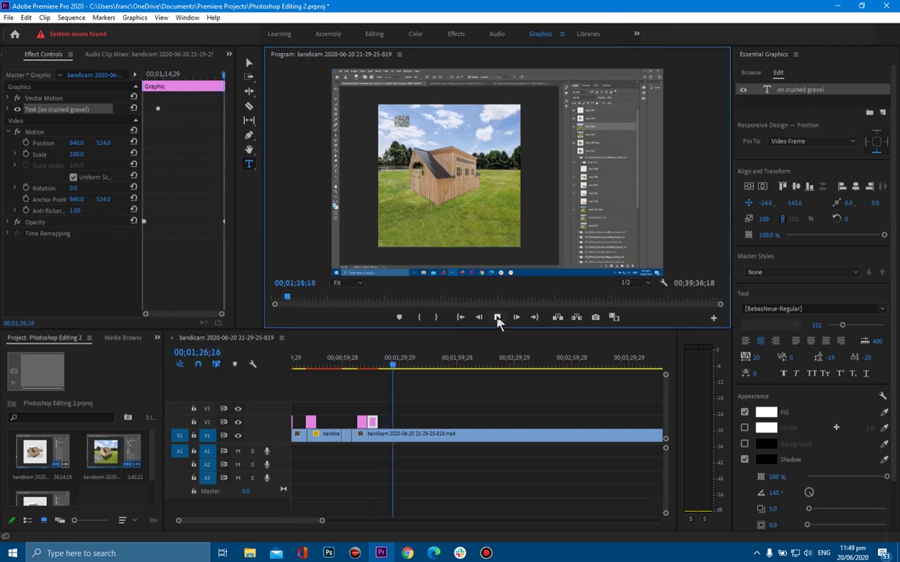
{"action": "left_click", "coordinate": [498, 317]}
Copy the gravel caption to about 00;01;22, change its text to "I'll just quickly remove the fence" and play it back.
{"action": "left_click", "coordinate": [375, 423]}
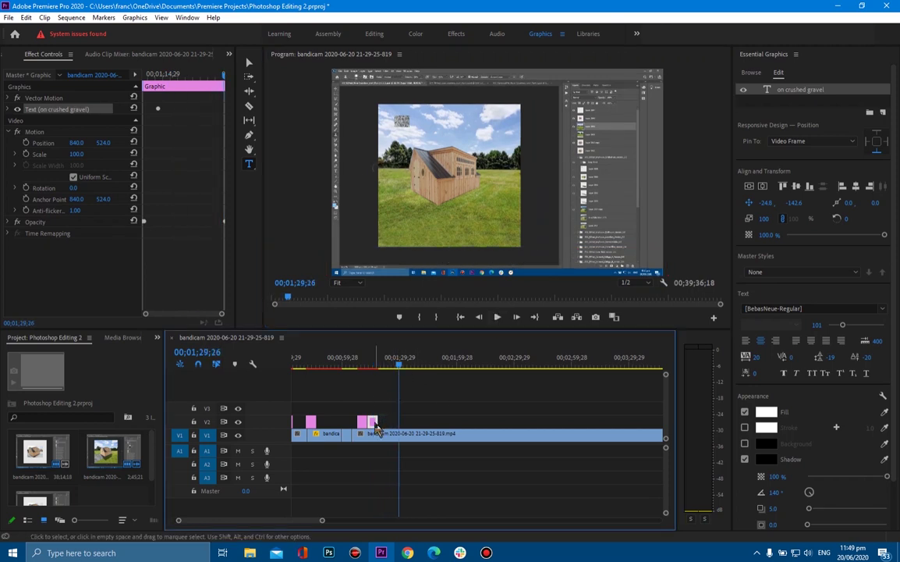
{"action": "mouse_move", "coordinate": [401, 372]}
{"action": "left_mouse_down"}
{"action": "mouse_move", "coordinate": [361, 371]}
{"action": "mouse_move", "coordinate": [387, 370]}
{"action": "left_mouse_up"}
{"action": "triple_click", "coordinate": [428, 259]}
{"action": "type", "text": "I'll just quickly remove the fence"}
{"action": "left_click", "coordinate": [496, 316]}
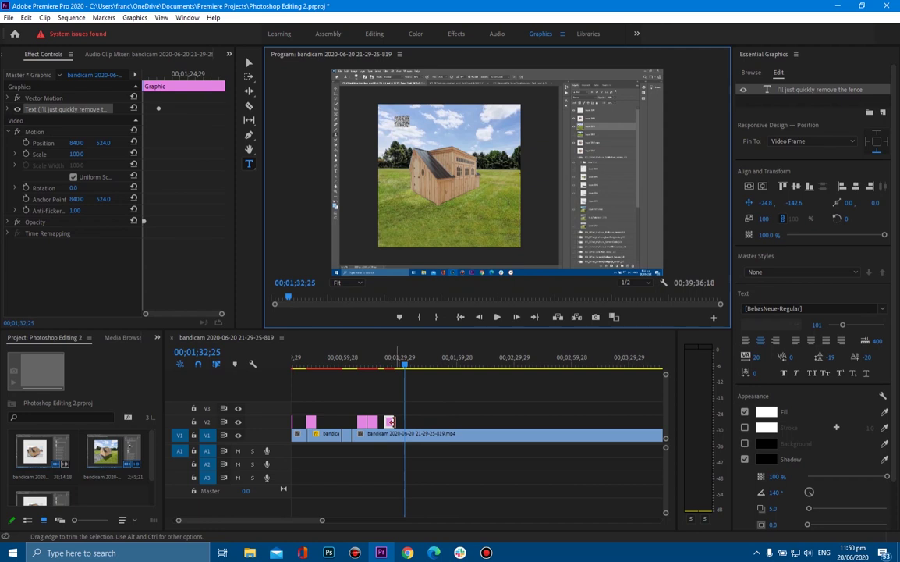
Extend the fence caption, split it at about 00;01;27 and reword the second part as "using clone tool".
{"action": "left_click", "coordinate": [396, 365]}
{"action": "left_click", "coordinate": [249, 106]}
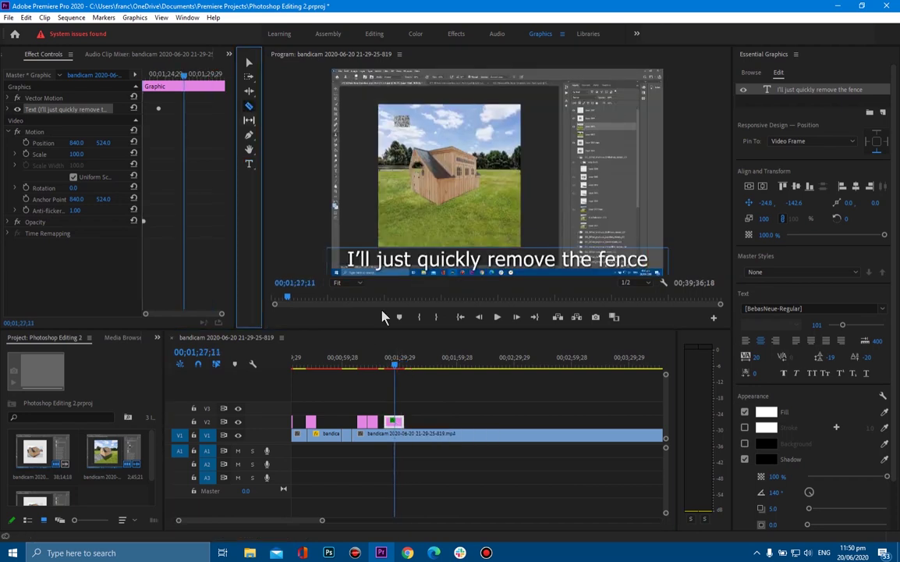
{"action": "left_click", "coordinate": [395, 422]}
{"action": "left_click", "coordinate": [249, 62]}
{"action": "left_click", "coordinate": [401, 423]}
{"action": "key", "text": "space"}
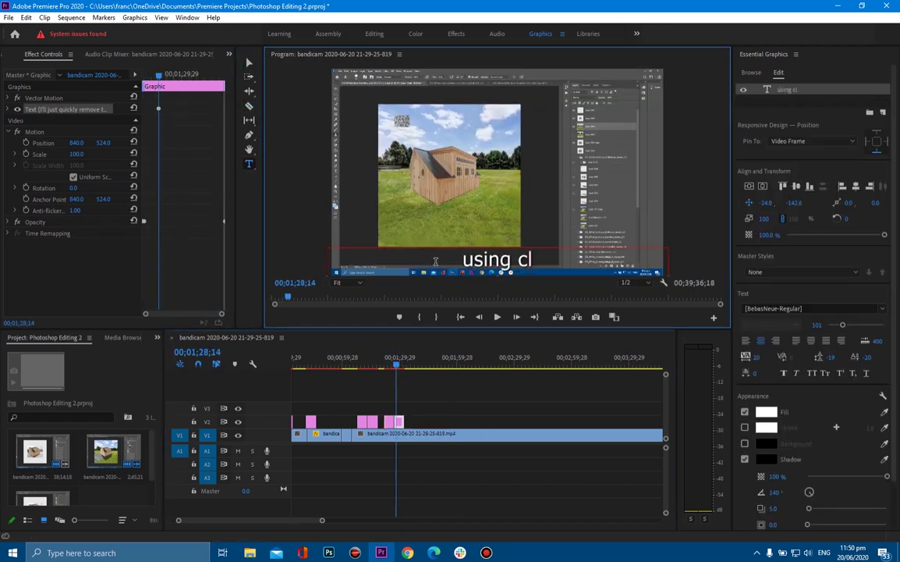
{"action": "left_click", "coordinate": [497, 320]}
Copy a caption to about 00;01;38 and change its text to "now I will use the vanishing point".
{"action": "left_click", "coordinate": [410, 367]}
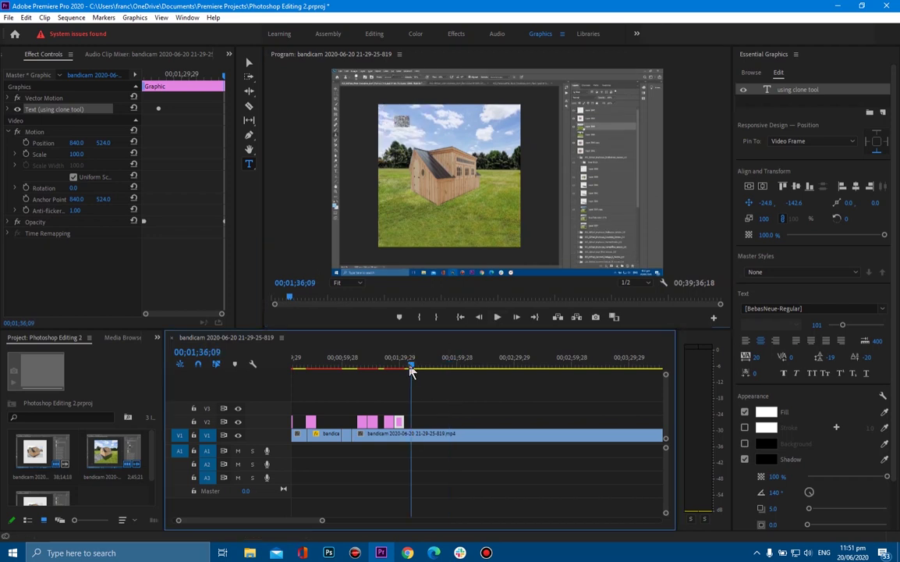
{"action": "left_click", "coordinate": [373, 421]}
{"action": "left_click_drag", "start_coordinate": [372, 423], "coordinate": [420, 423]}
{"action": "left_click", "coordinate": [419, 367]}
{"action": "left_click", "coordinate": [481, 258]}
{"action": "key", "text": "ctrl+a"}
{"action": "type", "text": "now I will use"}
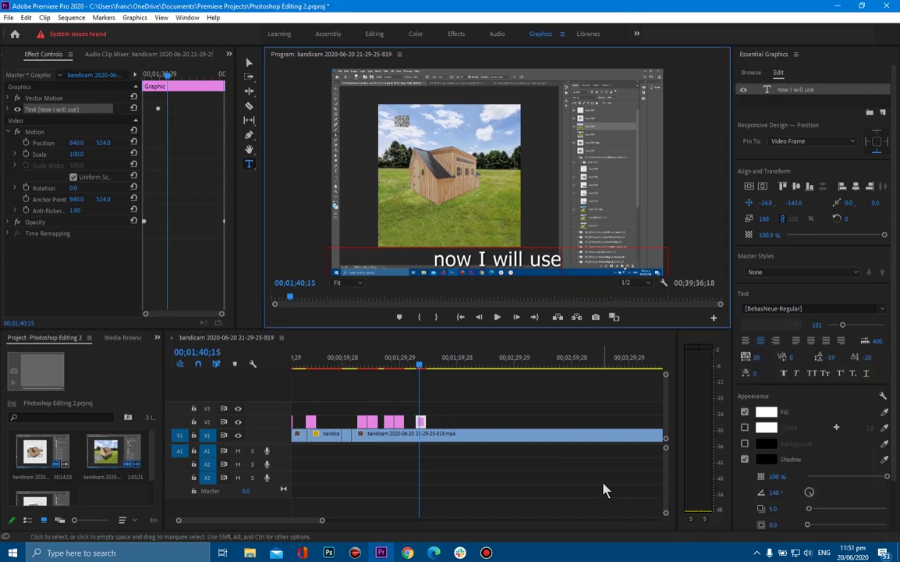
{"action": "type", "text": " the vanishing point"}
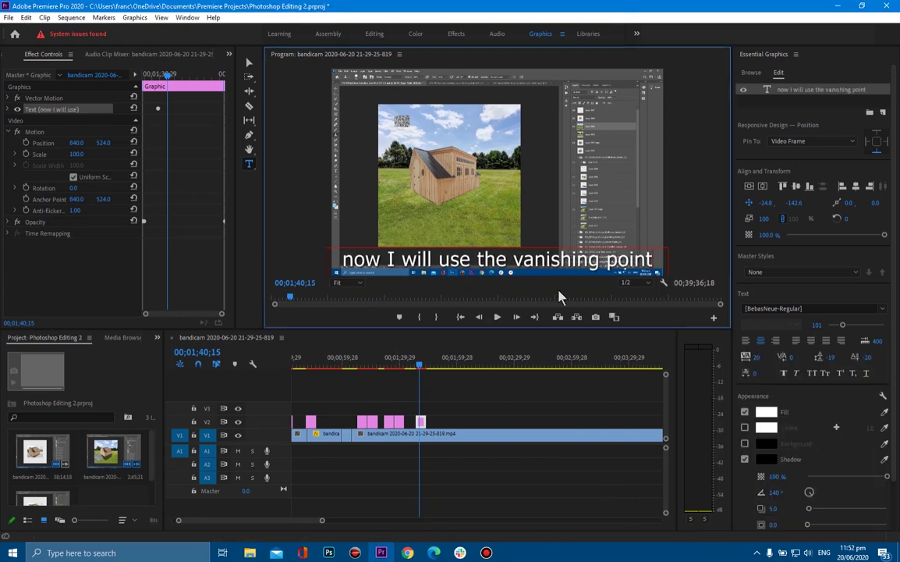
{"action": "left_click", "coordinate": [497, 317]}
Split the recording at about 00;01;40 and at 00;05;11;15 to isolate the vanishing point segment.
{"action": "left_click", "coordinate": [208, 418]}
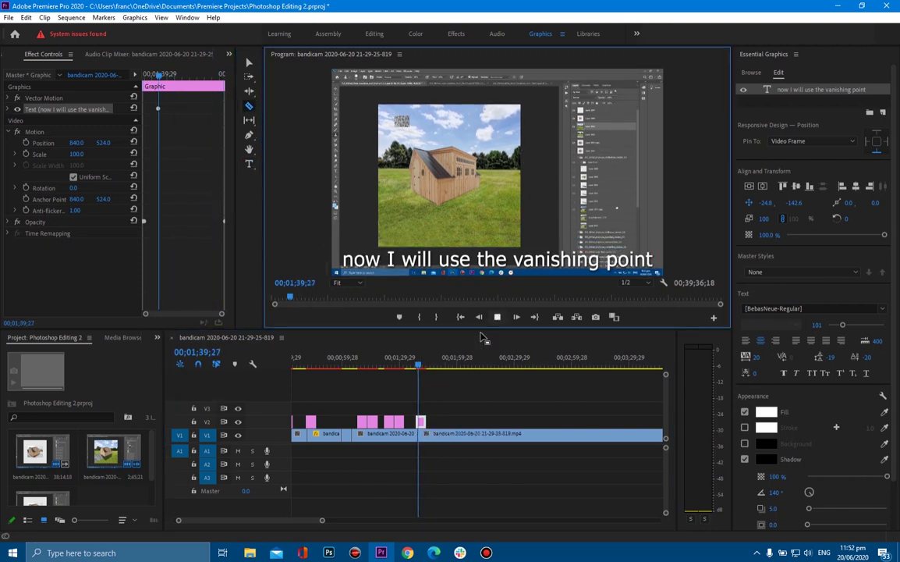
{"action": "left_click", "coordinate": [519, 368]}
{"action": "left_click", "coordinate": [591, 367]}
{"action": "scroll", "coordinate": [537, 388], "scroll_direction": "down", "scroll_amount": 3}
{"action": "left_click", "coordinate": [494, 367]}
{"action": "scroll", "coordinate": [549, 375], "scroll_direction": "down", "scroll_amount": 3}
{"action": "left_click", "coordinate": [500, 367]}
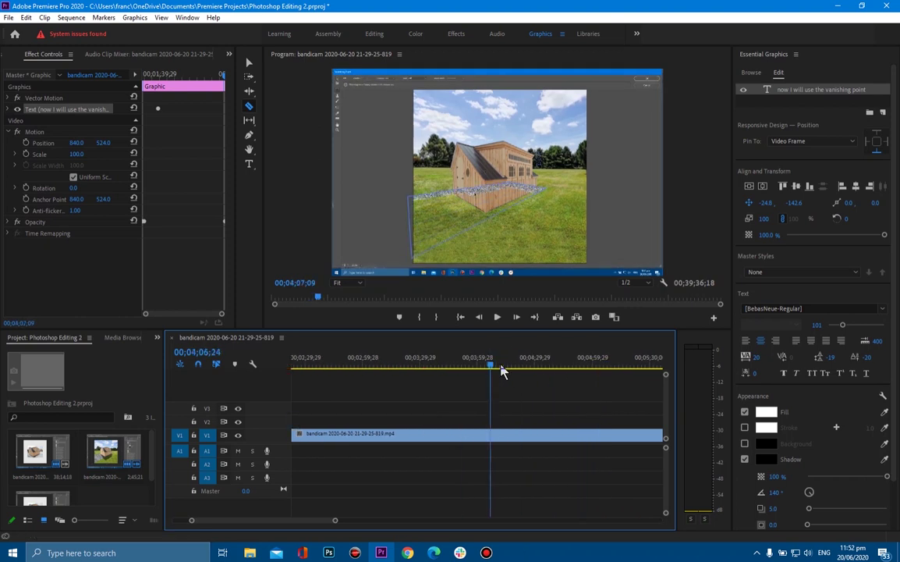
{"action": "scroll", "coordinate": [443, 388], "scroll_direction": "down", "scroll_amount": 2}
{"action": "scroll", "coordinate": [507, 374], "scroll_direction": "down", "scroll_amount": 4}
{"action": "left_click", "coordinate": [376, 365]}
{"action": "scroll", "coordinate": [437, 374], "scroll_direction": "up", "scroll_amount": 5}
{"action": "scroll", "coordinate": [608, 365], "scroll_direction": "up", "scroll_amount": 2}
{"action": "left_click", "coordinate": [594, 365]}
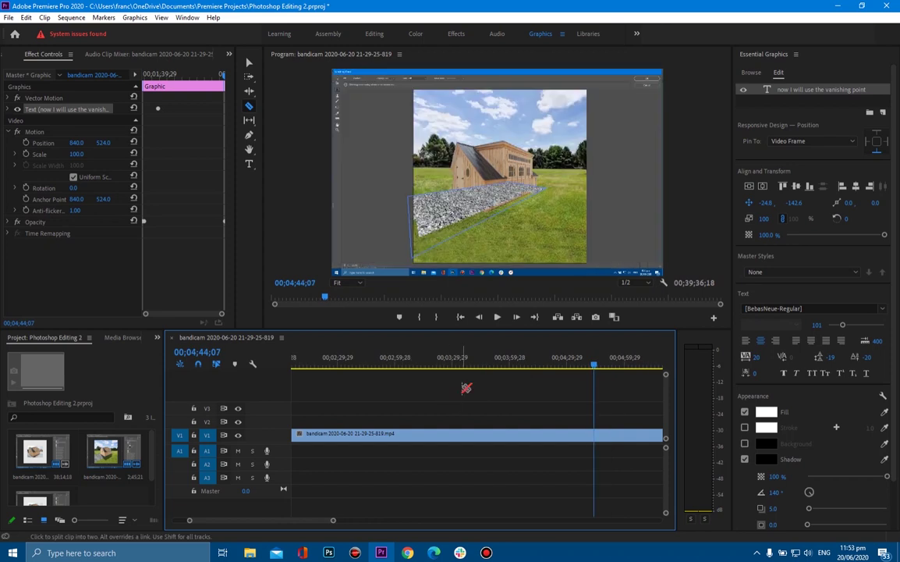
{"action": "scroll", "coordinate": [609, 369], "scroll_direction": "down", "scroll_amount": 1}
{"action": "left_click", "coordinate": [567, 366]}
{"action": "left_click", "coordinate": [582, 365]}
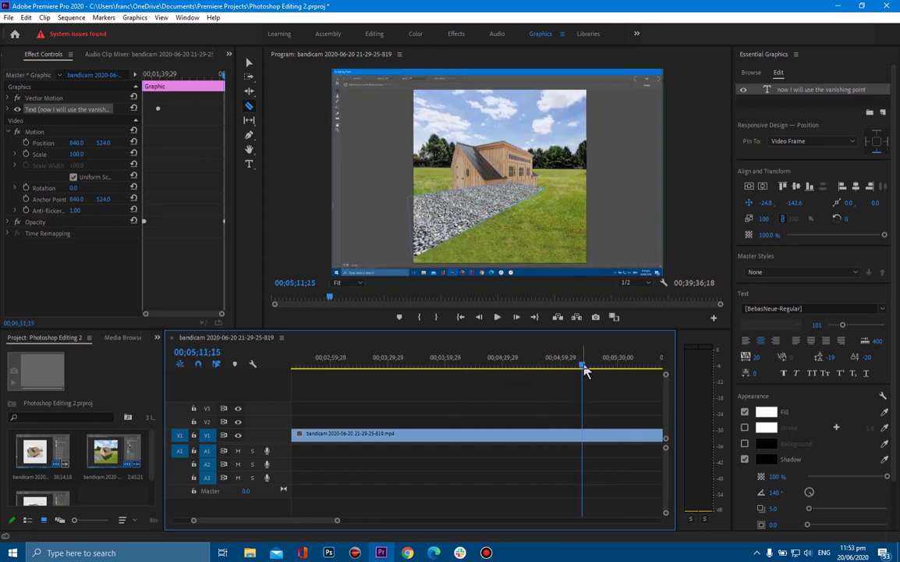
Set the vanishing point segment's clip speed to 1000% and play it back.
{"action": "right_click", "coordinate": [539, 433]}
{"action": "left_click", "coordinate": [566, 344]}
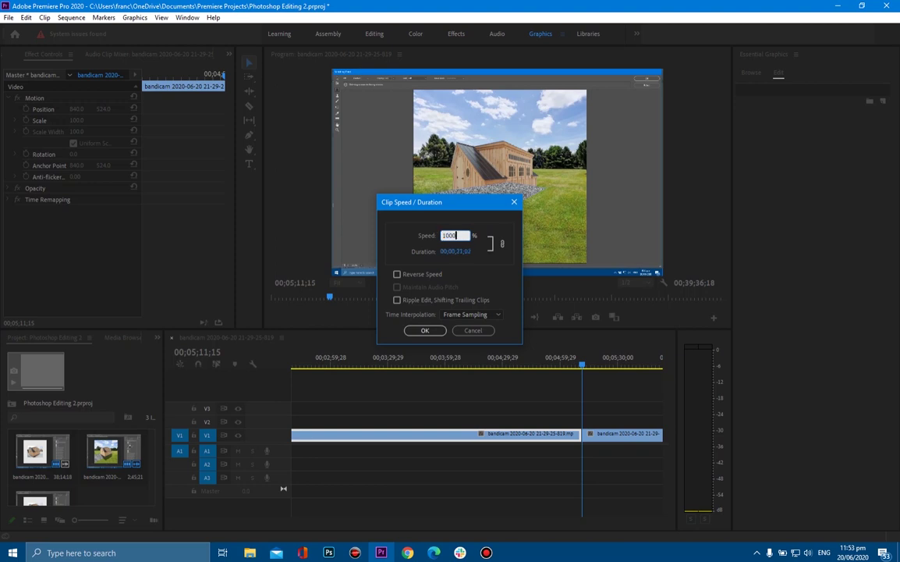
{"action": "left_click", "coordinate": [434, 331]}
{"action": "left_click", "coordinate": [391, 366]}
{"action": "scroll", "coordinate": [394, 382], "scroll_direction": "up", "scroll_amount": 3}
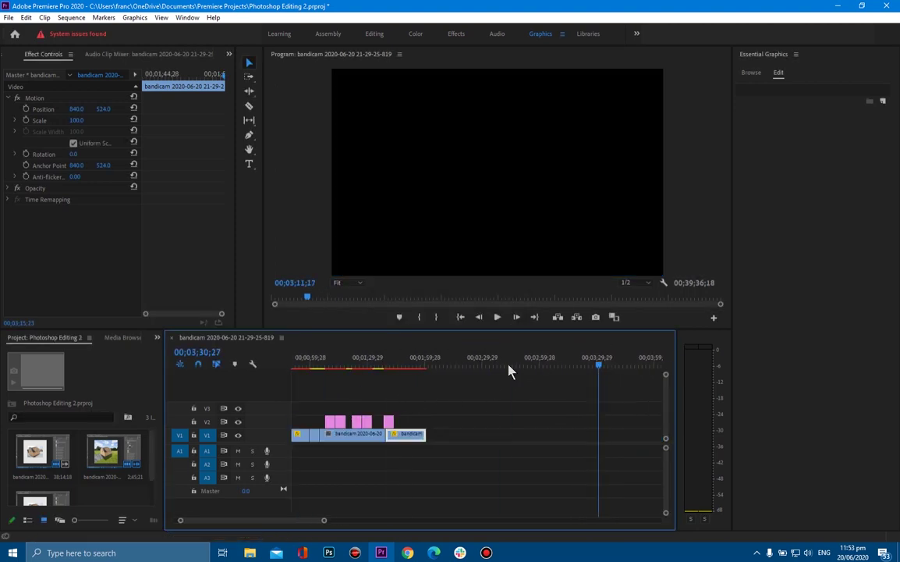
{"action": "left_click", "coordinate": [381, 366]}
{"action": "left_click", "coordinate": [498, 317]}
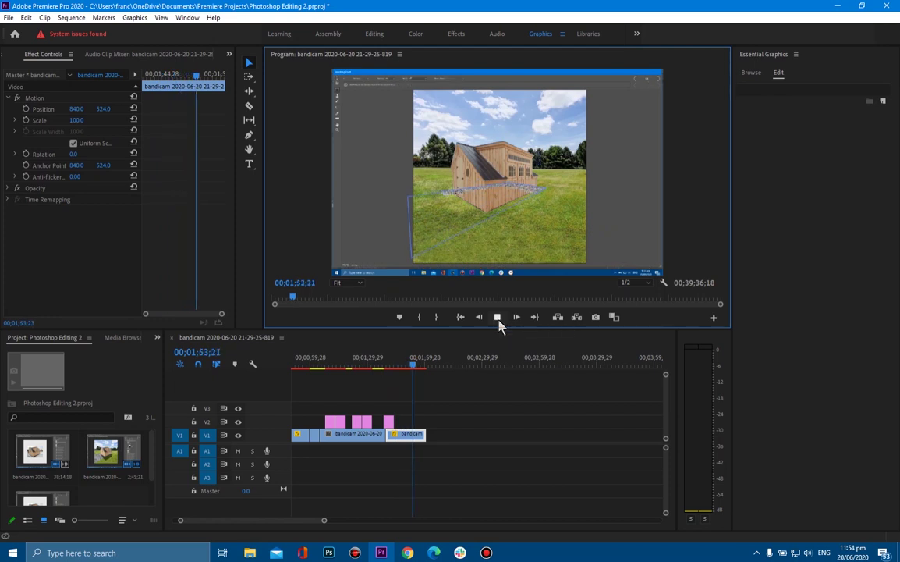
{"action": "left_click", "coordinate": [497, 317]}
Close the gap after the sped-up vanishing point segment and play the footage that follows.
{"action": "left_click", "coordinate": [466, 433]}
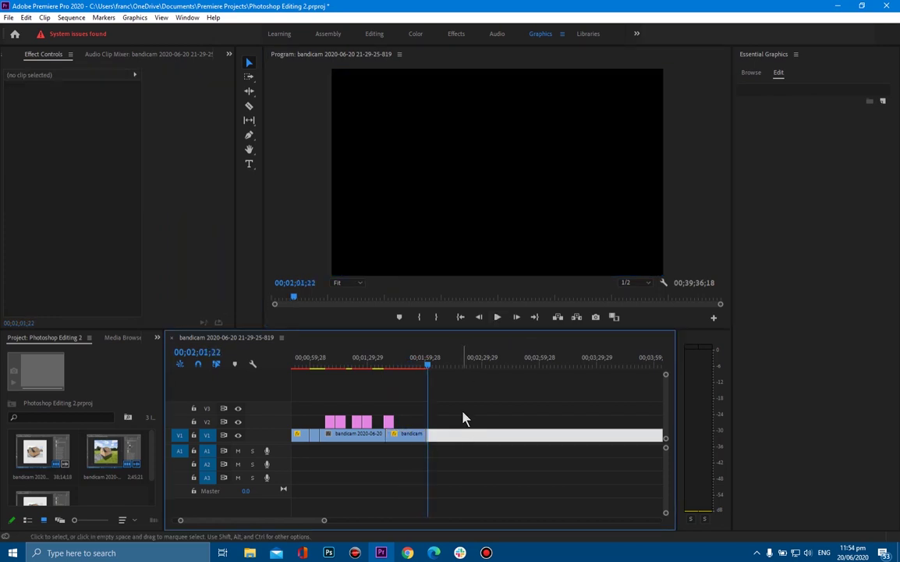
{"action": "key", "text": "Delete"}
{"action": "left_click", "coordinate": [496, 318]}
{"action": "left_click", "coordinate": [498, 318]}
Copy the vanishing point caption to about 00;02;07 and change its text to "now it's time to put the cottage on".
{"action": "left_click_drag", "start_coordinate": [390, 423], "coordinate": [443, 425]}
{"action": "left_click", "coordinate": [439, 361]}
{"action": "double_click", "coordinate": [454, 260]}
{"action": "type", "text": "now I have a crushed gravel"}
{"action": "key", "text": "BackSpace"}
{"action": "key", "text": "BackSpace"}
{"action": "key", "text": "BackSpace"}
{"action": "key", "text": "BackSpace"}
{"action": "key", "text": "BackSpace"}
{"action": "key", "text": "BackSpace"}
{"action": "key", "text": "BackSpace"}
{"action": "key", "text": "BackSpace"}
{"action": "key", "text": "BackSpace"}
{"action": "key", "text": "BackSpace"}
{"action": "key", "text": "BackSpace"}
{"action": "key", "text": "BackSpace"}
{"action": "key", "text": "BackSpace"}
{"action": "key", "text": "BackSpace"}
{"action": "key", "text": "BackSpace"}
{"action": "key", "text": "BackSpace"}
{"action": "key", "text": "BackSpace"}
{"action": "key", "text": "BackSpace"}
{"action": "key", "text": "BackSpace"}
{"action": "key", "text": "BackSpace"}
{"action": "key", "text": "BackSpace"}
{"action": "type", "text": "it's time to put the cottage on"}
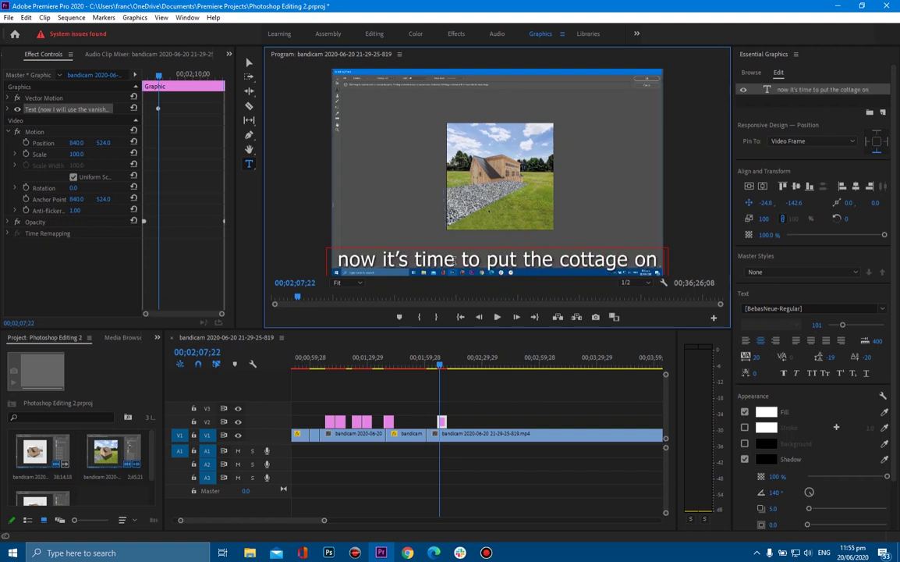
Duplicate the new caption directly after itself, reword the copy as "gravel" and play the footage on.
{"action": "left_click_drag", "start_coordinate": [443, 420], "coordinate": [450, 421]}
{"action": "left_click", "coordinate": [446, 363]}
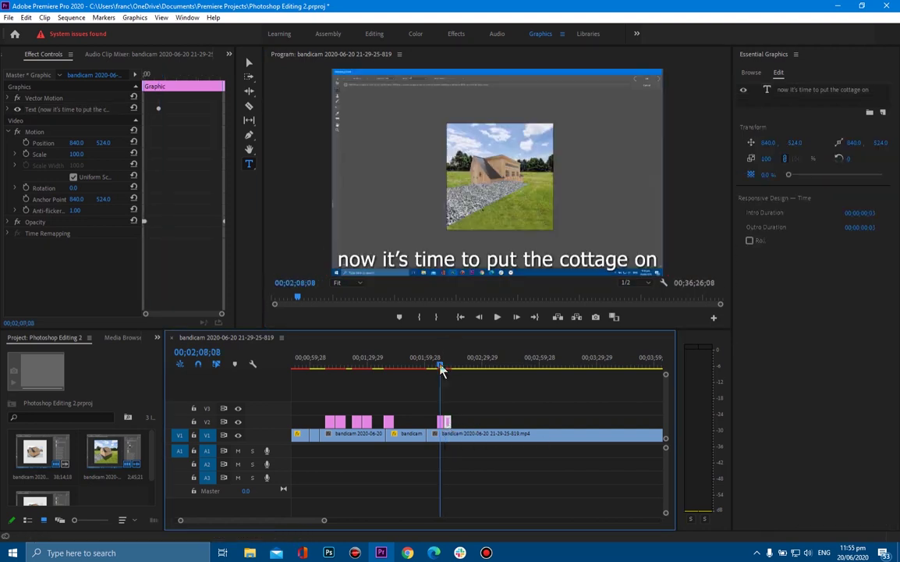
{"action": "type", "text": "gravel"}
{"action": "left_click", "coordinate": [497, 317]}
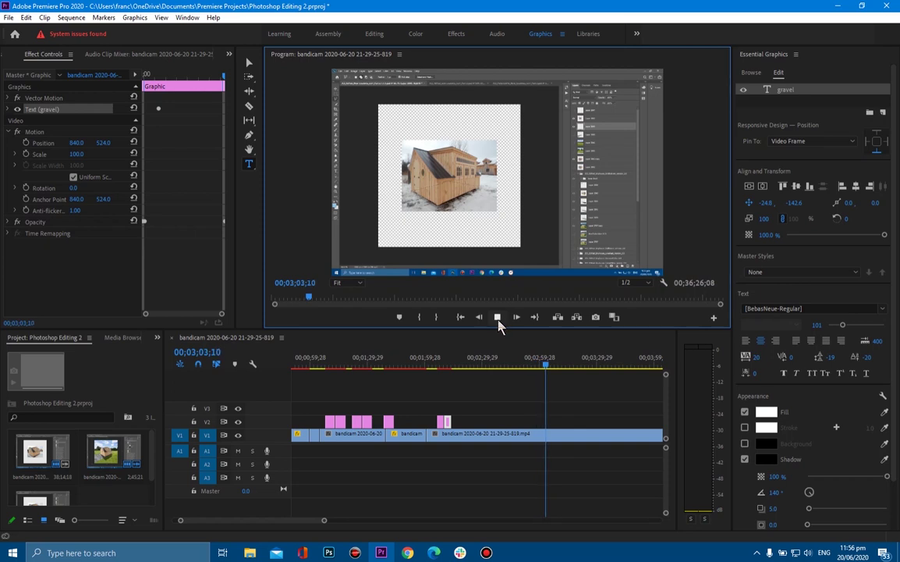
Copy the gravel caption to about 00;02;20 and change its text to "now I will work on the shadows".
{"action": "left_click", "coordinate": [550, 368]}
{"action": "left_click_drag", "start_coordinate": [498, 370], "coordinate": [464, 373]}
{"action": "left_click", "coordinate": [465, 365]}
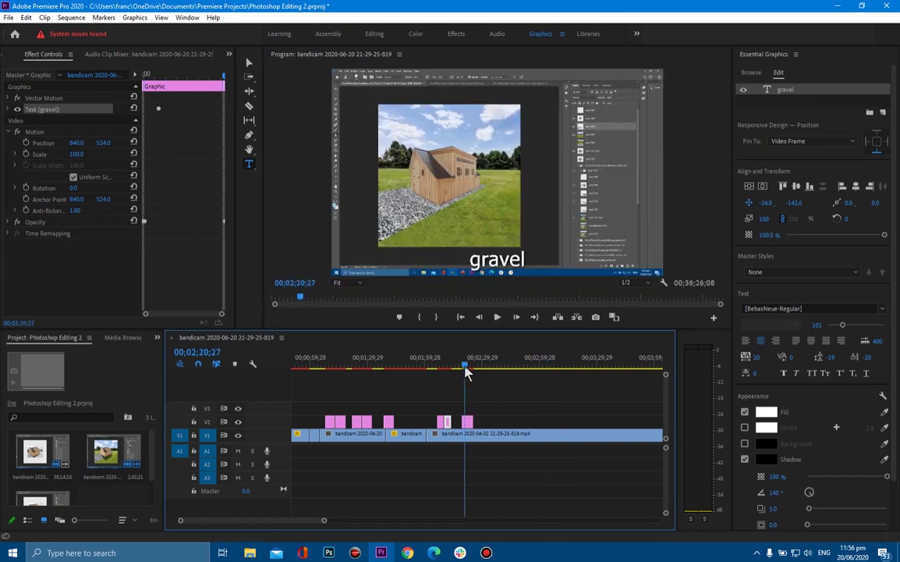
{"action": "left_click", "coordinate": [493, 257]}
{"action": "type", "text": "now I will work on the shadows"}
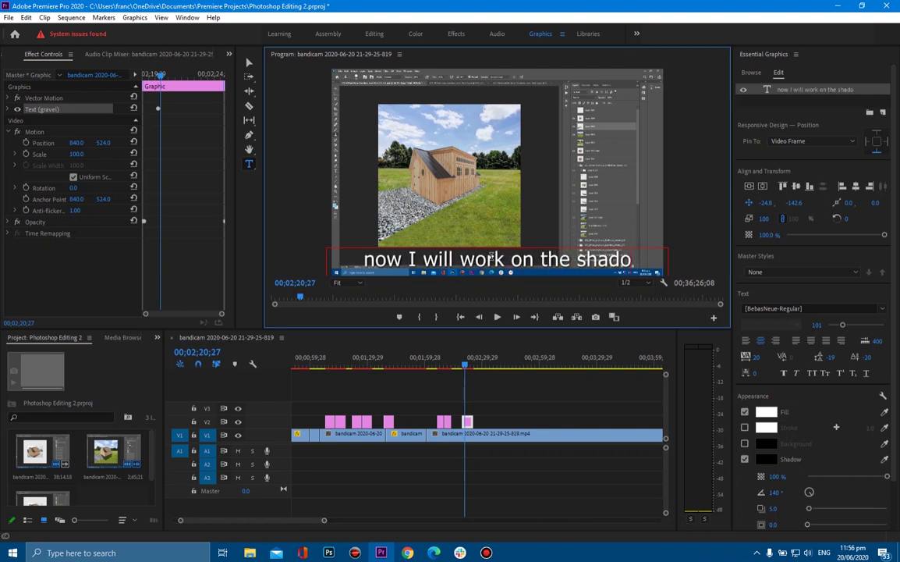
Split the recording at 00;02;26;06 and at 00;09;24;04 to isolate the shadow work segment.
{"action": "left_click", "coordinate": [468, 368]}
{"action": "left_click_drag", "start_coordinate": [468, 372], "coordinate": [475, 373]}
{"action": "left_click", "coordinate": [249, 105]}
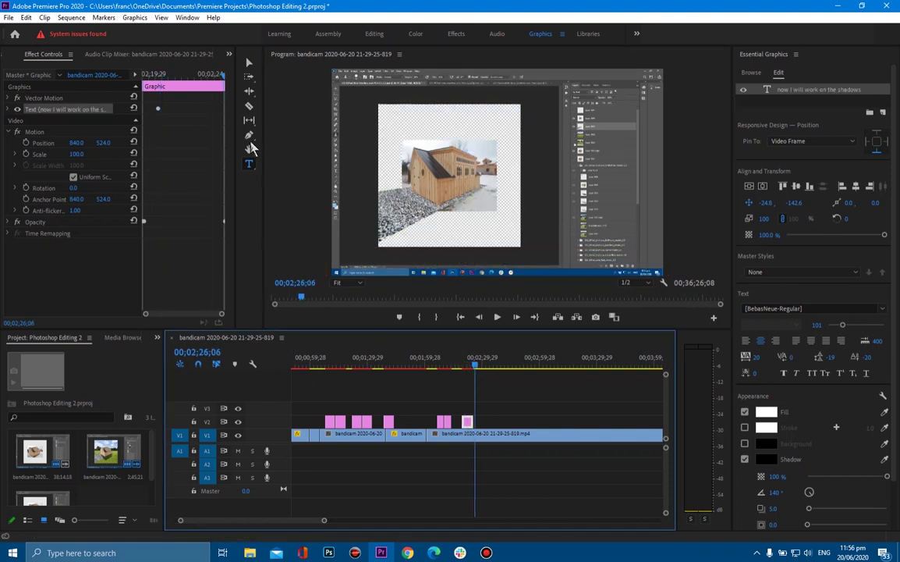
{"action": "left_click", "coordinate": [475, 433]}
{"action": "left_click", "coordinate": [531, 368]}
{"action": "left_click_drag", "start_coordinate": [537, 375], "coordinate": [407, 366]}
{"action": "left_click", "coordinate": [406, 434]}
Raise the shadow segment's clip speed so it ends at about 00;03;08, and play it back.
{"action": "left_click", "coordinate": [248, 62]}
{"action": "right_click", "coordinate": [352, 435]}
{"action": "left_click", "coordinate": [429, 342]}
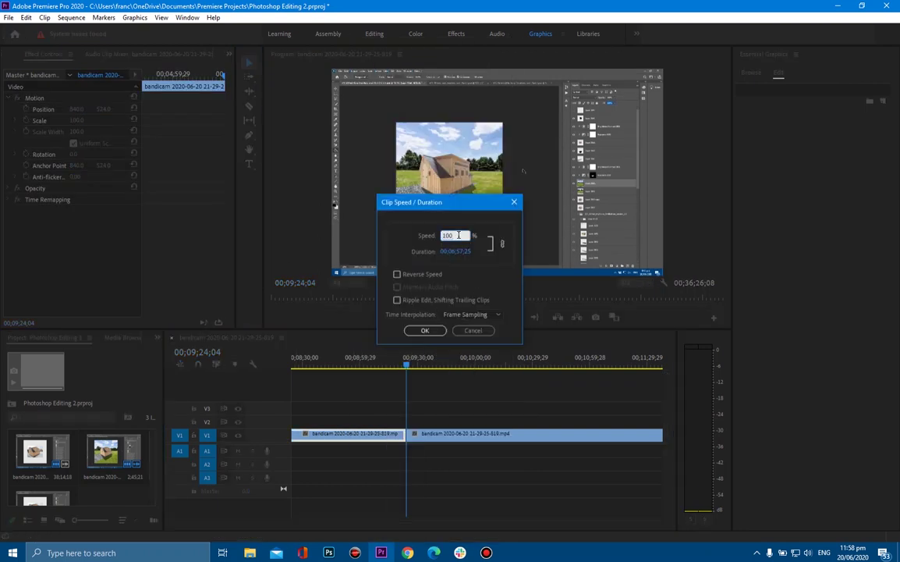
{"action": "left_click", "coordinate": [435, 332]}
{"action": "left_click_drag", "start_coordinate": [406, 365], "coordinate": [317, 364]}
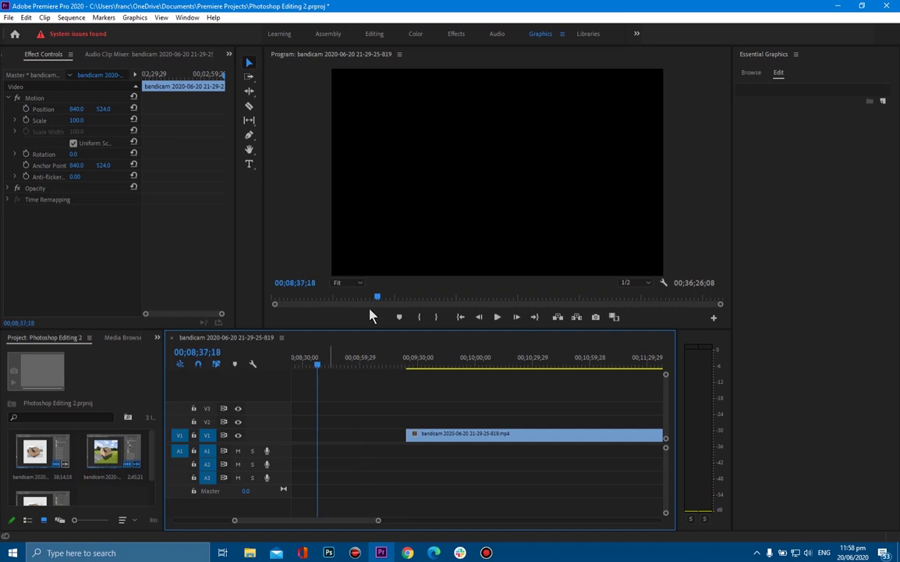
{"action": "left_click_drag", "start_coordinate": [378, 297], "coordinate": [325, 300]}
{"action": "left_click_drag", "start_coordinate": [456, 365], "coordinate": [393, 371]}
{"action": "left_click", "coordinate": [497, 317]}
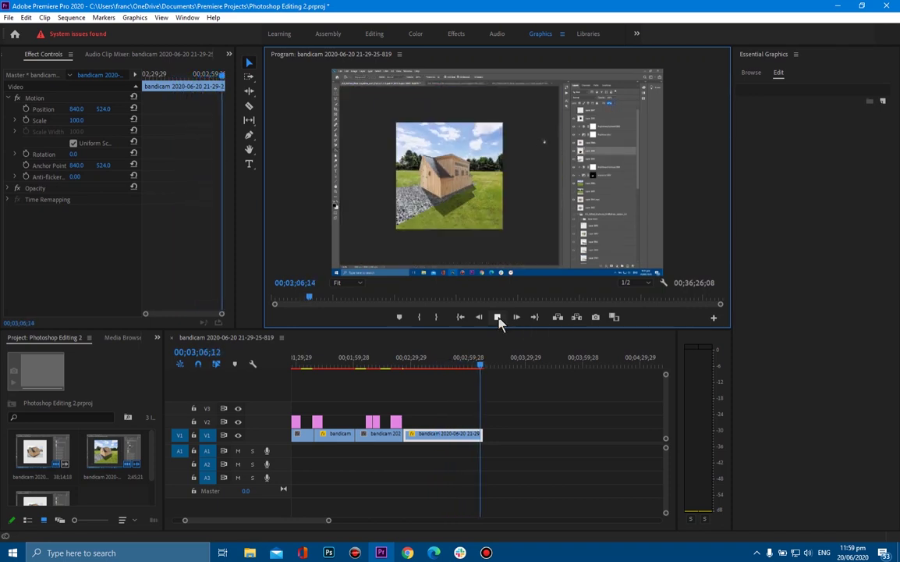
{"action": "left_click", "coordinate": [498, 318]}
Close the gap after the sped-up shadow segment and resume playback across the join.
{"action": "left_click", "coordinate": [513, 436]}
{"action": "key", "text": "Delete"}
{"action": "left_click", "coordinate": [497, 316]}
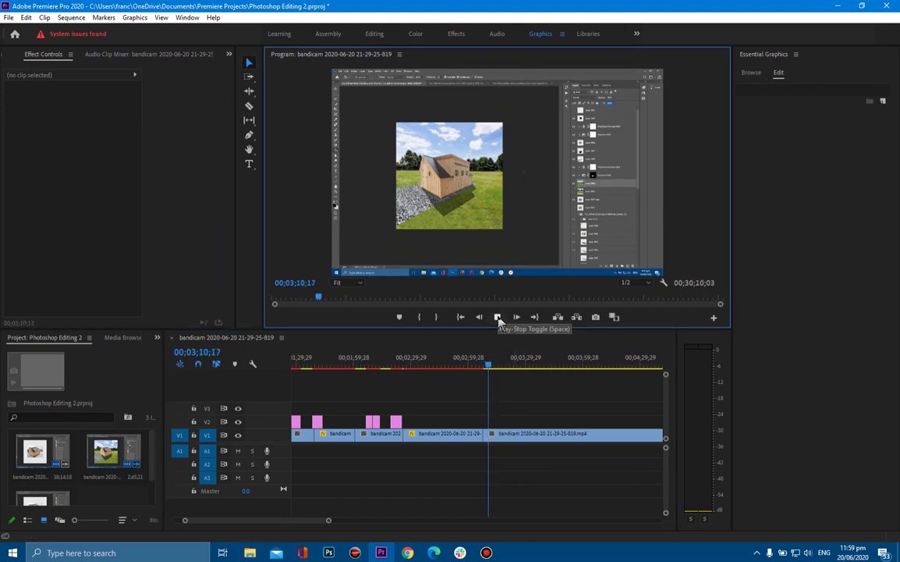
Cut out the roughly two-second stretch of footage before 00;03;16;16 and close the gap it leaves.
{"action": "left_click", "coordinate": [496, 367]}
{"action": "key", "text": "c"}
{"action": "left_click", "coordinate": [497, 317]}
{"action": "left_click", "coordinate": [503, 432]}
{"action": "left_click", "coordinate": [248, 62]}
{"action": "left_click", "coordinate": [497, 438]}
{"action": "key", "text": "Delete"}
{"action": "left_click", "coordinate": [497, 439]}
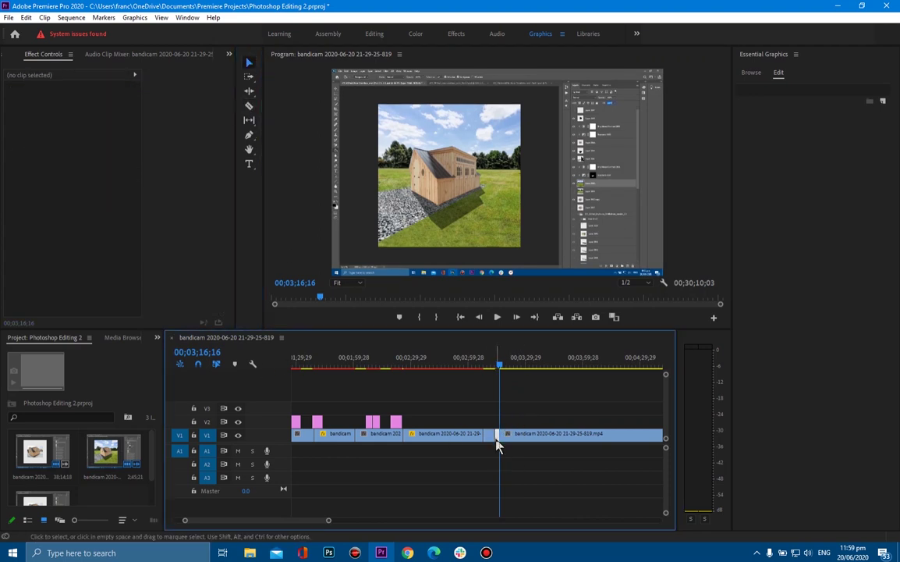
{"action": "key", "text": "Delete"}
Copy the gravel caption to about 00;03;22 and change its text to "I need to soften the edge of the".
{"action": "left_click_drag", "start_coordinate": [500, 366], "coordinate": [511, 369]}
{"action": "left_click_drag", "start_coordinate": [377, 423], "coordinate": [515, 424]}
{"action": "left_click", "coordinate": [513, 366]}
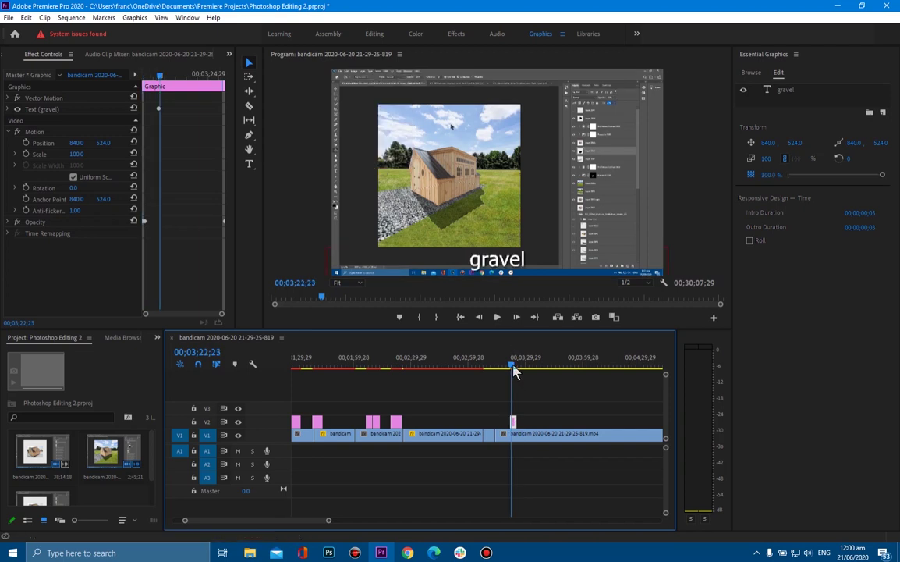
{"action": "left_click", "coordinate": [500, 262]}
{"action": "type", "text": "I need to soften the edge of the shadow"}
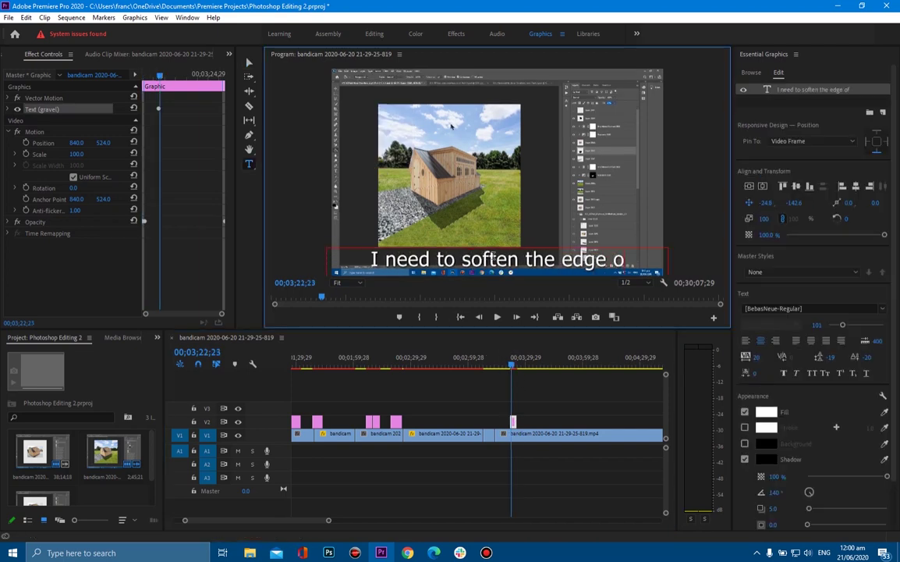
Duplicate the edge-softening caption directly after itself, at about 00;03;27, and change its text to "shadows using feather".
{"action": "left_click_drag", "start_coordinate": [515, 422], "coordinate": [524, 426]}
{"action": "left_click_drag", "start_coordinate": [513, 368], "coordinate": [521, 367]}
{"action": "triple_click", "coordinate": [491, 258]}
{"action": "type", "text": "shadows"}
{"action": "key", "text": "BackSpace"}
{"action": "key", "text": "Delete"}
{"action": "key", "text": "Delete"}
{"action": "key", "text": "Delete"}
{"action": "key", "text": "Delete"}
{"action": "key", "text": "Delete"}
{"action": "key", "text": "Delete"}
{"action": "type", "text": ","}
{"action": "key", "text": "BackSpace"}
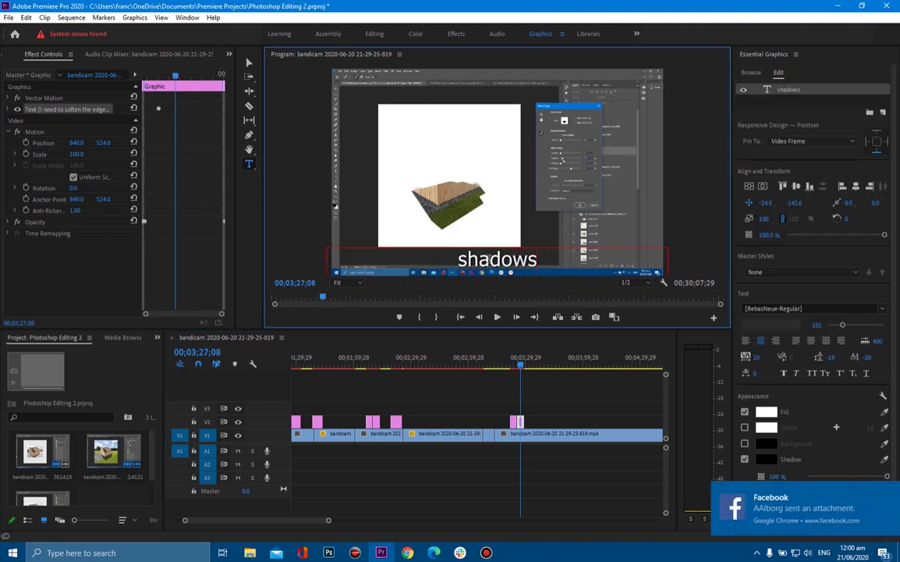
{"action": "type", "text": "using feather"}
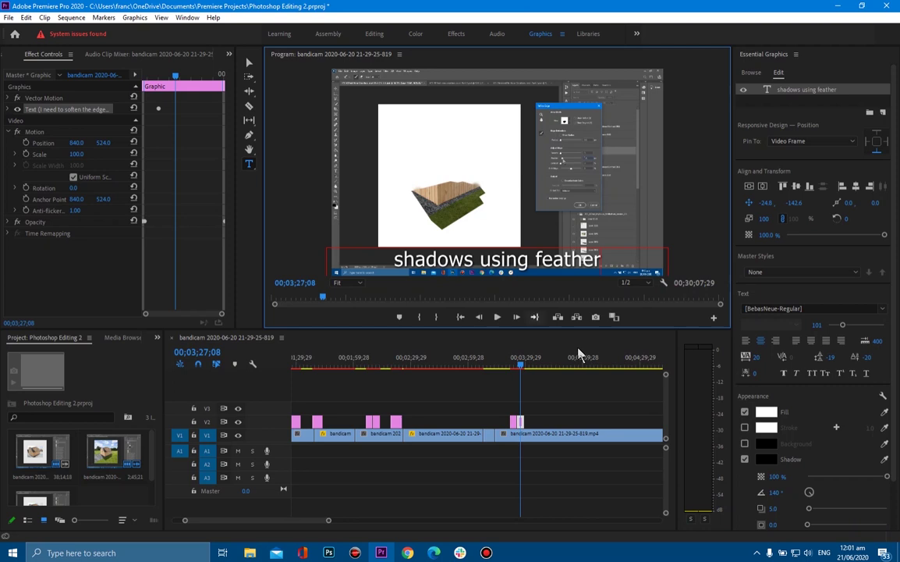
Play on past the feather caption, cut out about 16 seconds of footage following 00;03;51, and close the gap.
{"action": "left_click", "coordinate": [498, 317]}
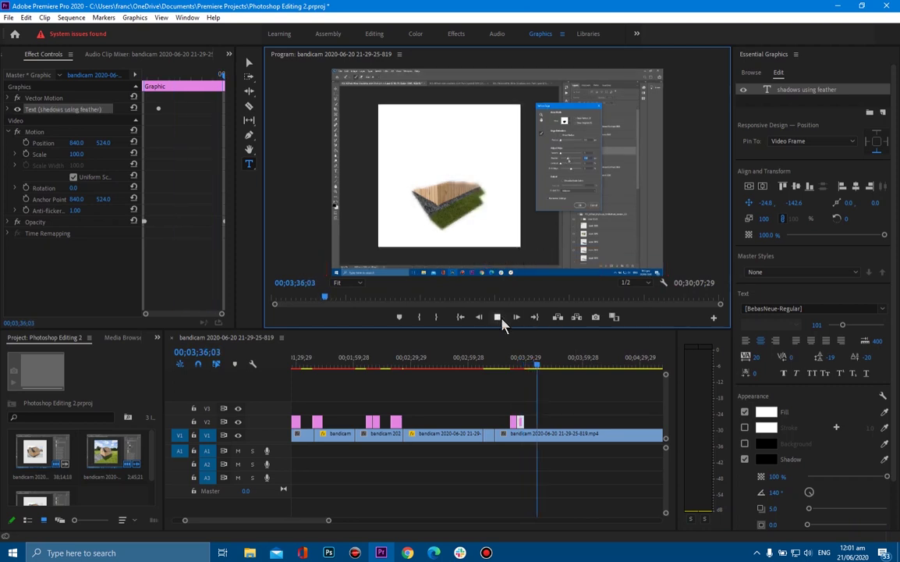
{"action": "scroll", "coordinate": [371, 392], "scroll_direction": "down", "scroll_amount": 5}
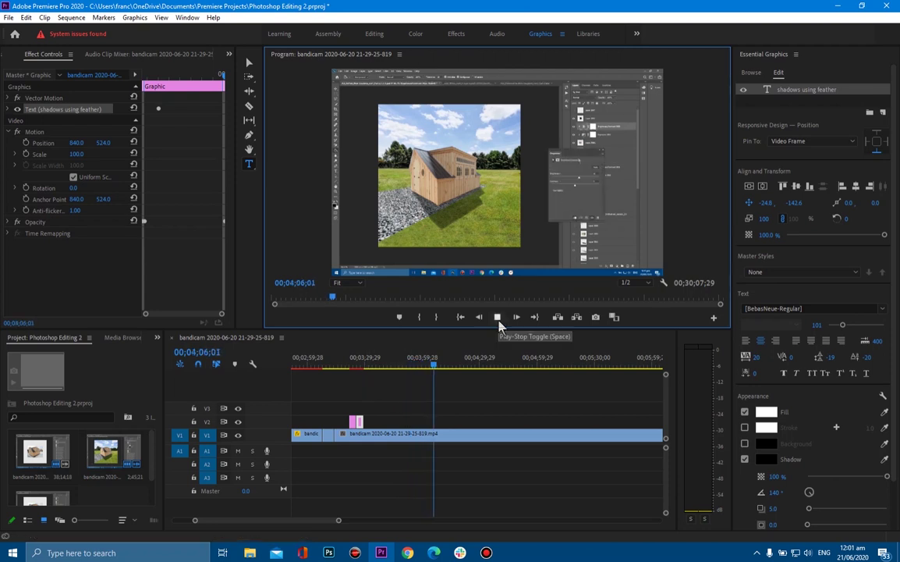
{"action": "left_click_drag", "start_coordinate": [438, 369], "coordinate": [402, 372]}
{"action": "key", "text": "c"}
{"action": "left_click", "coordinate": [401, 434]}
{"action": "left_click", "coordinate": [406, 366]}
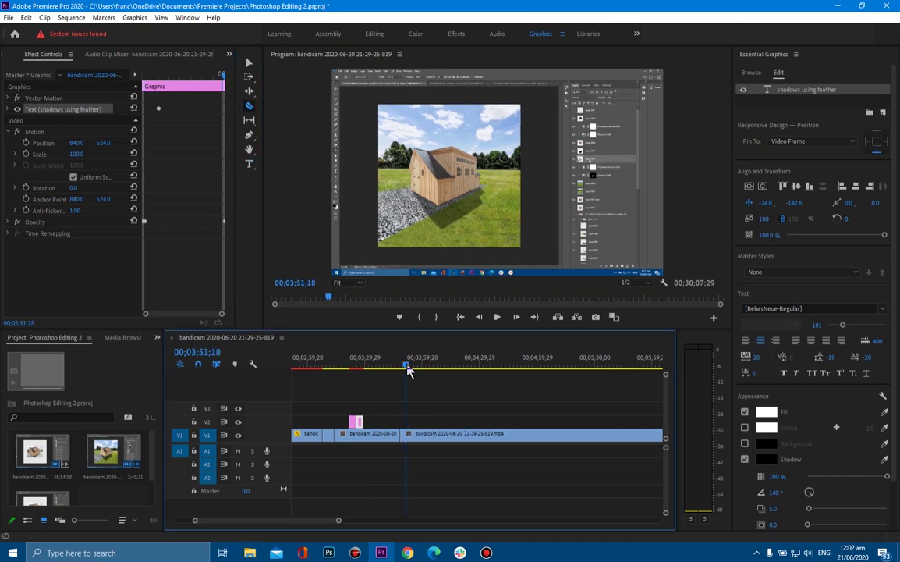
{"action": "left_click_drag", "start_coordinate": [422, 372], "coordinate": [433, 369]}
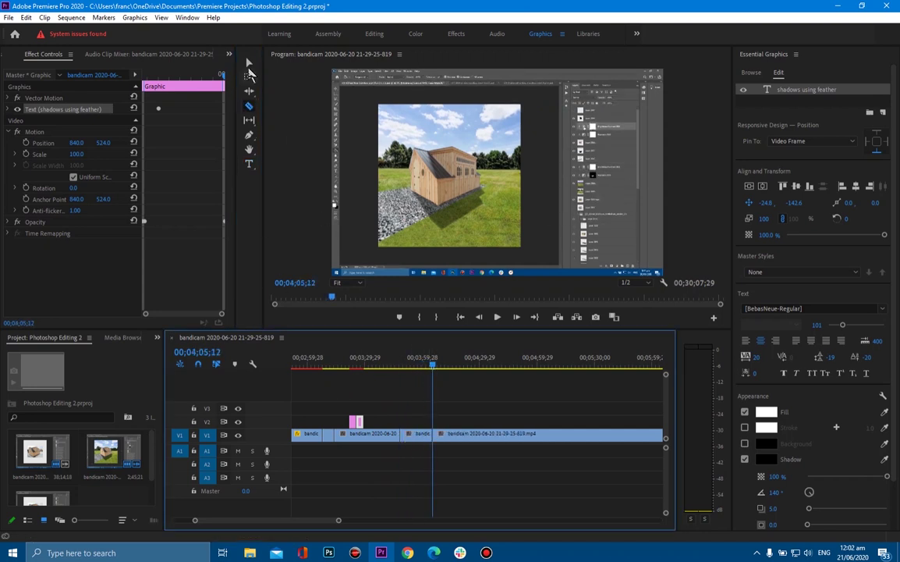
{"action": "left_click", "coordinate": [249, 62]}
{"action": "left_click", "coordinate": [413, 434]}
{"action": "key", "text": "Delete"}
{"action": "right_click", "coordinate": [413, 437]}
{"action": "left_click", "coordinate": [420, 453]}
Copy the feather caption to about 00;03;49 and change its text to "I'm gonna use filters to correct".
{"action": "left_click", "coordinate": [360, 423]}
{"action": "left_click_drag", "start_coordinate": [361, 423], "coordinate": [405, 423]}
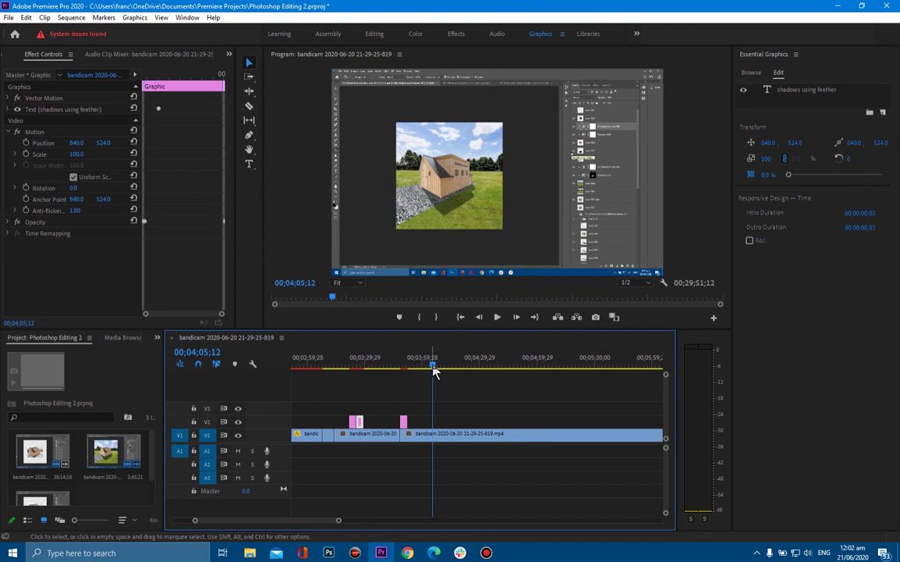
{"action": "left_click_drag", "start_coordinate": [433, 371], "coordinate": [404, 374]}
{"action": "double_click", "coordinate": [456, 262]}
{"action": "key", "text": "BackSpace"}
{"action": "type", "text": "I'm gonna use filters to correct"}
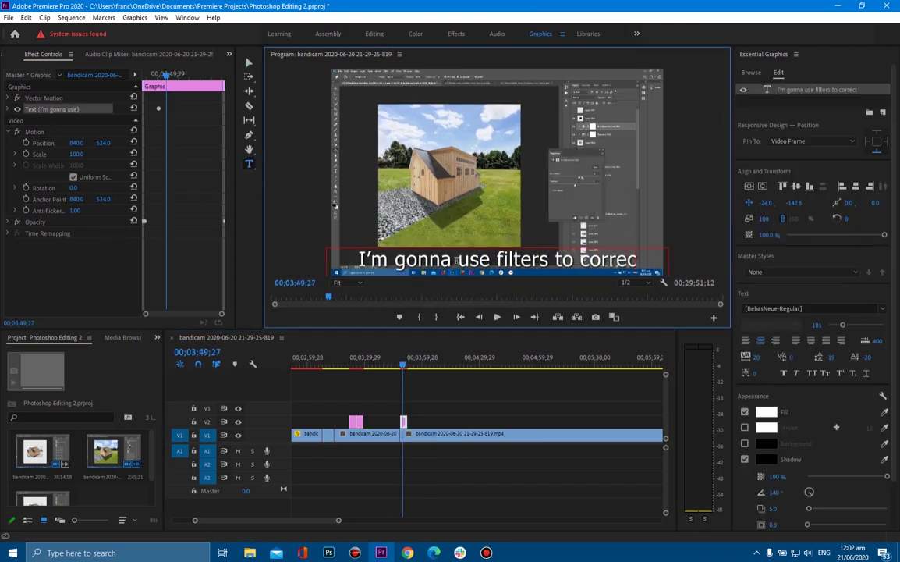
{"action": "key", "text": "BackSpace"}
{"action": "key", "text": "BackSpace"}
{"action": "key", "text": "BackSpace"}
{"action": "key", "text": "BackSpace"}
{"action": "key", "text": "BackSpace"}
{"action": "key", "text": "BackSpace"}
{"action": "key", "text": "BackSpace"}
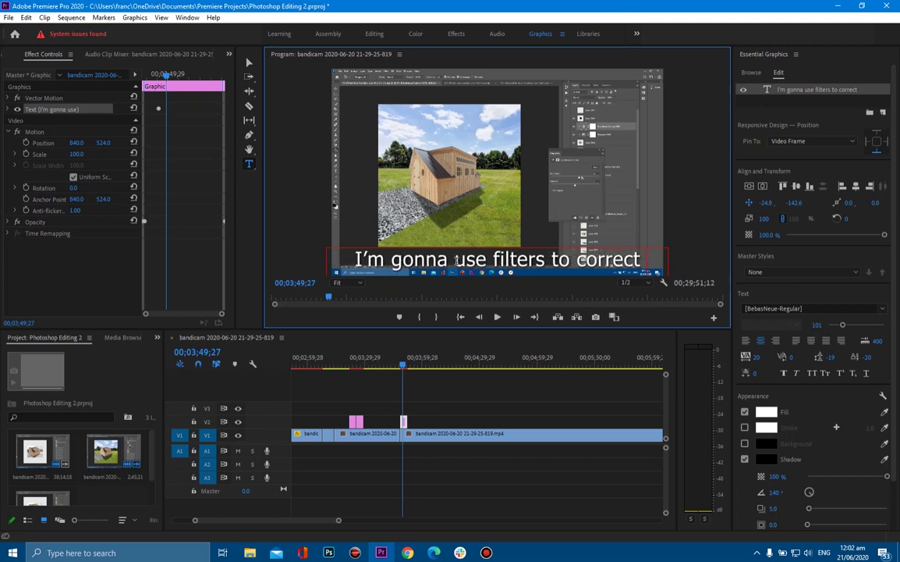
Duplicate the filters caption directly after itself, at about 00;03;53, and change its text to "or adjust colors".
{"action": "left_click", "coordinate": [411, 360]}
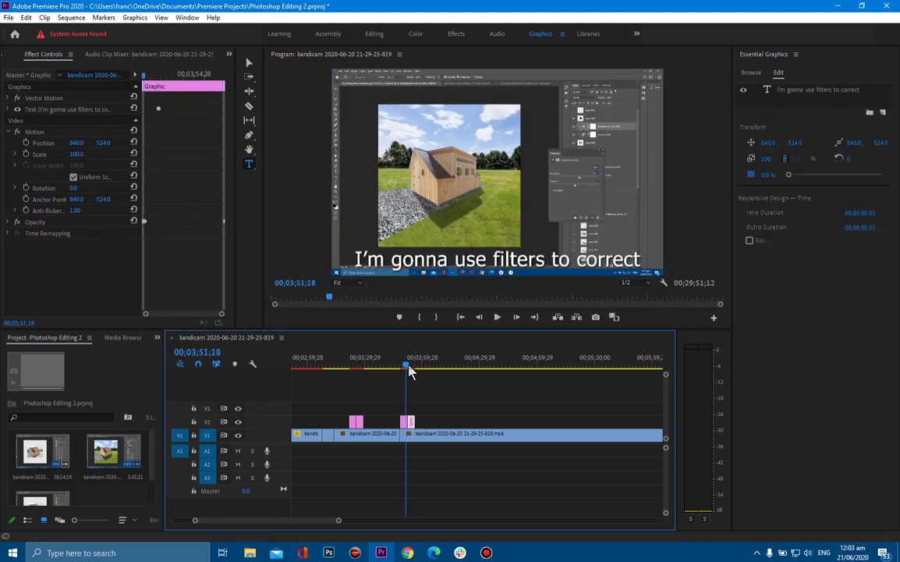
{"action": "double_click", "coordinate": [419, 260]}
{"action": "key", "text": "ctrl+a"}
{"action": "type", "text": "or adjus"}
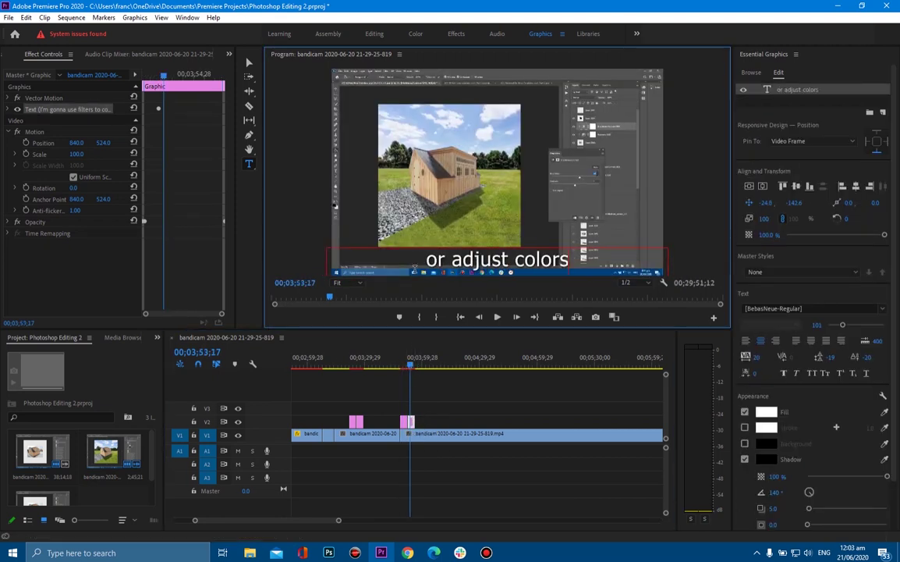
Review the footage after the color caption and ripple delete the segment between about 00;04;04 and 00;05;45;08.
{"action": "left_click", "coordinate": [497, 316]}
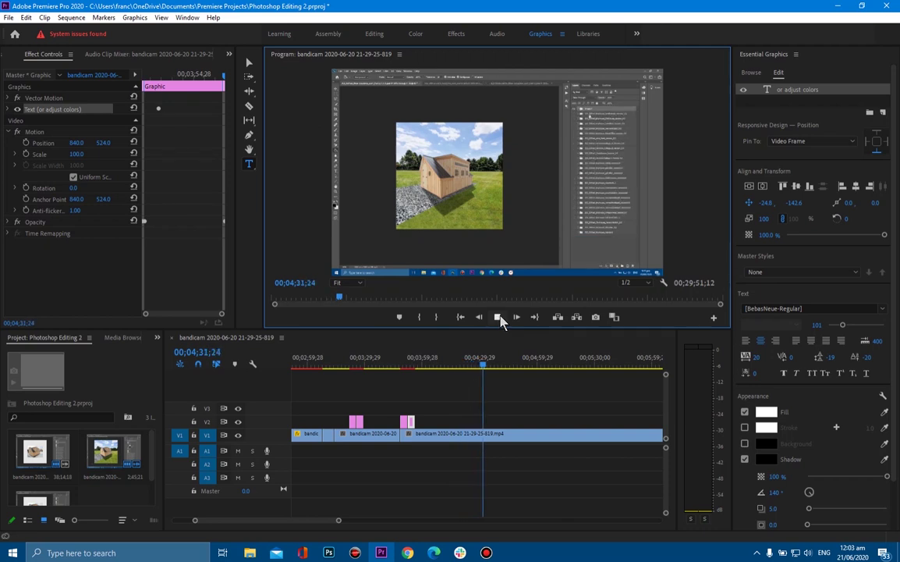
{"action": "left_click", "coordinate": [500, 318]}
{"action": "left_click", "coordinate": [452, 365]}
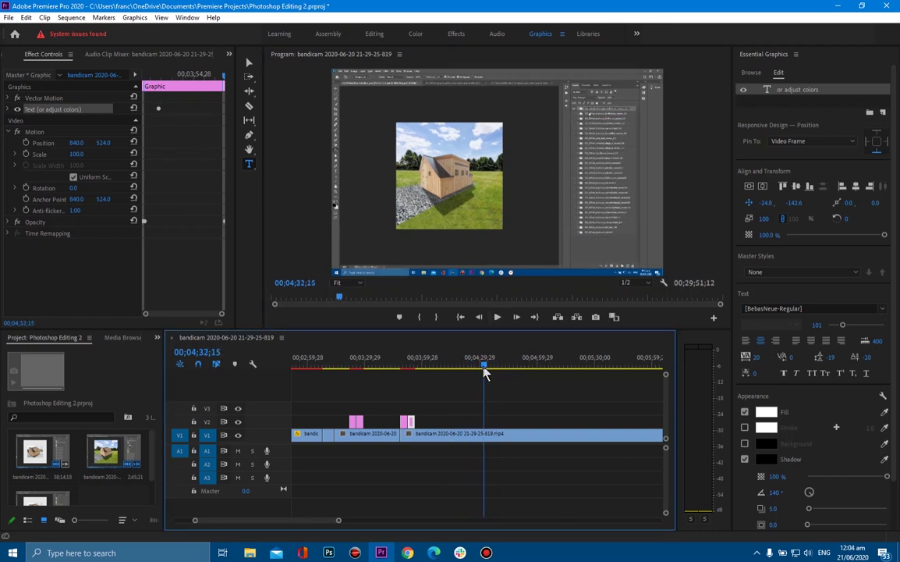
{"action": "left_click_drag", "start_coordinate": [431, 370], "coordinate": [563, 373]}
{"action": "left_click", "coordinate": [249, 106]}
{"action": "left_click", "coordinate": [430, 434]}
{"action": "key", "text": "v"}
{"action": "key", "text": "ctrl+z"}
{"action": "left_click", "coordinate": [793, 518]}
{"action": "left_click_drag", "start_coordinate": [338, 520], "coordinate": [552, 518]}
{"action": "mouse_move", "coordinate": [364, 372]}
{"action": "left_mouse_down"}
{"action": "mouse_move", "coordinate": [401, 376]}
{"action": "mouse_move", "coordinate": [350, 377]}
{"action": "mouse_move", "coordinate": [360, 378]}
{"action": "left_mouse_up"}
{"action": "left_click", "coordinate": [249, 63]}
{"action": "left_click", "coordinate": [349, 434]}
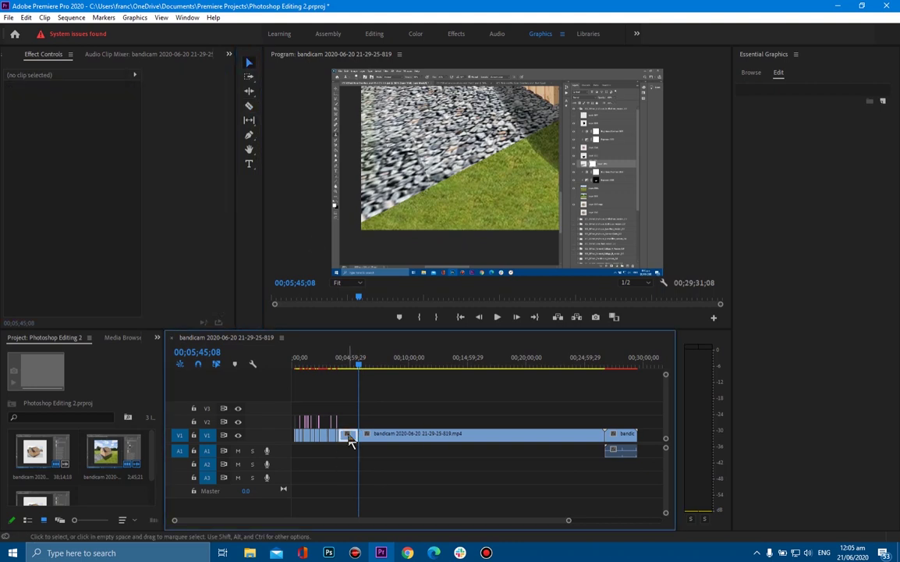
{"action": "key", "text": "shift+Delete"}
Copy the color caption to about 00;04;07 and change its text to "I will soften the edge of the grass".
{"action": "left_click_drag", "start_coordinate": [344, 367], "coordinate": [341, 368]}
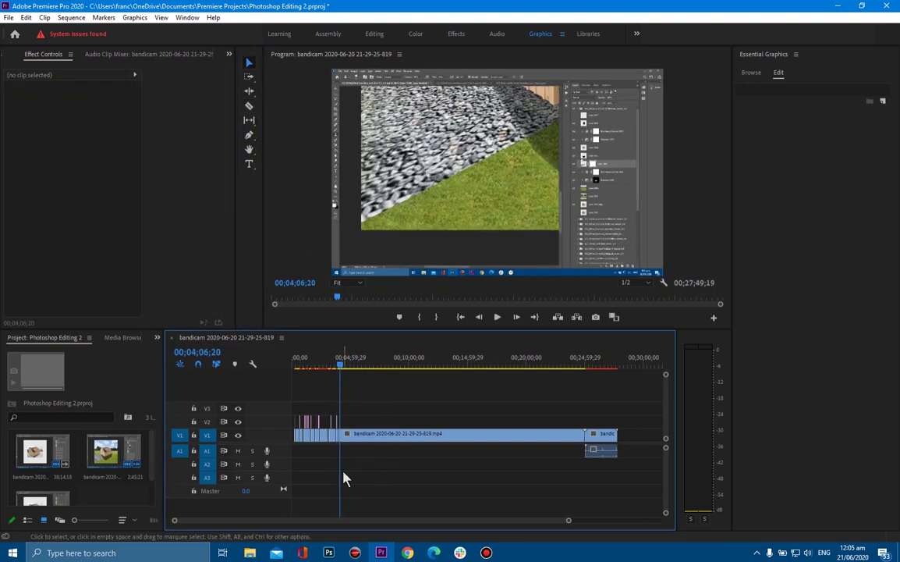
{"action": "key", "text": "="}
{"action": "key", "text": "="}
{"action": "key", "text": "="}
{"action": "key", "text": "="}
{"action": "left_click", "coordinate": [433, 423]}
{"action": "left_click", "coordinate": [479, 366]}
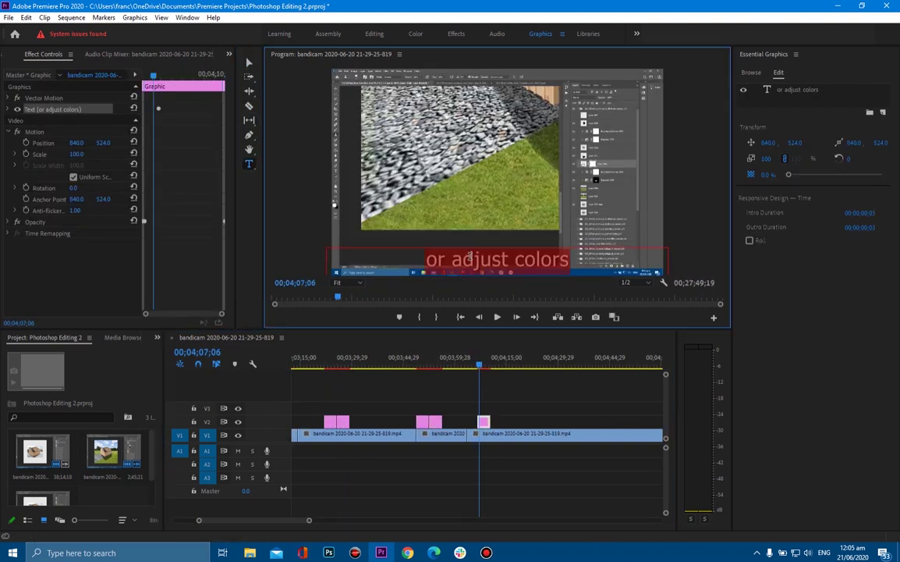
{"action": "triple_click", "coordinate": [468, 257]}
{"action": "type", "text": "I will soften the edge of the grass"}
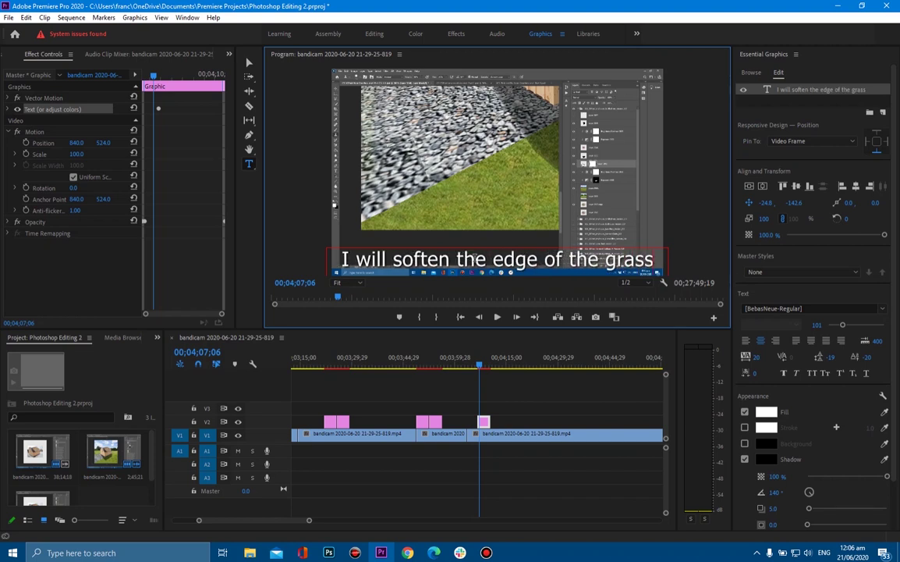
{"action": "left_click", "coordinate": [497, 316]}
{"action": "mouse_move", "coordinate": [482, 366]}
{"action": "left_mouse_down"}
{"action": "mouse_move", "coordinate": [532, 369]}
{"action": "mouse_move", "coordinate": [484, 371]}
{"action": "left_mouse_up"}
{"action": "triple_click", "coordinate": [362, 259]}
{"action": "type", "text": "I will soften the edge of the  grass"}
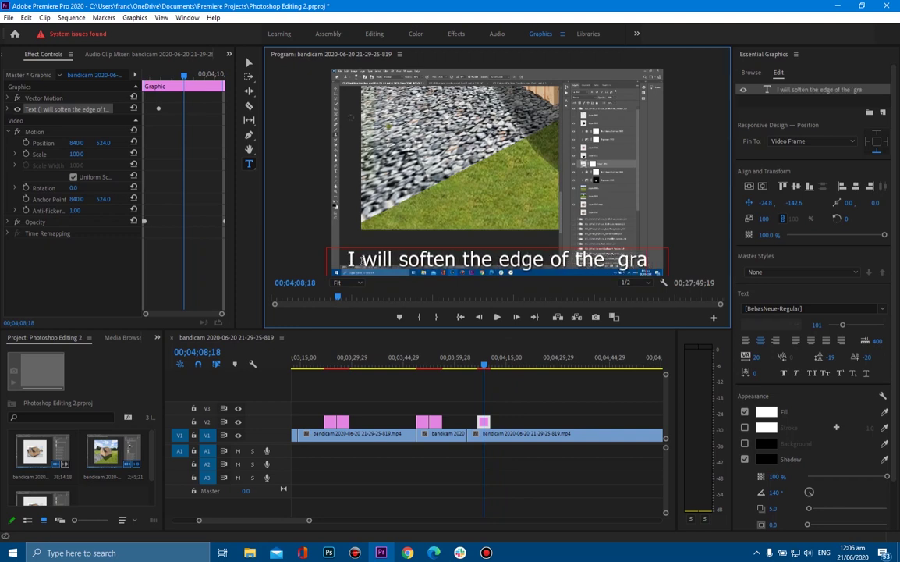
Split the recording to isolate the grass-edge work as its own segment starting at about 00;04;04.
{"action": "left_click_drag", "start_coordinate": [484, 366], "coordinate": [559, 368]}
{"action": "left_click", "coordinate": [249, 105]}
{"action": "left_click", "coordinate": [560, 432]}
{"action": "key", "text": "v"}
{"action": "left_click", "coordinate": [415, 435]}
{"action": "key", "text": "Delete"}
{"action": "left_click", "coordinate": [503, 437]}
{"action": "double_click", "coordinate": [568, 436]}
{"action": "left_click_drag", "start_coordinate": [568, 436], "coordinate": [381, 438]}
{"action": "left_click_drag", "start_coordinate": [556, 367], "coordinate": [342, 368]}
{"action": "key", "text": "c"}
{"action": "left_click", "coordinate": [354, 434]}
Set the grass-edge segment's clip speed to 1000% and play back its end.
{"action": "right_click", "coordinate": [458, 435]}
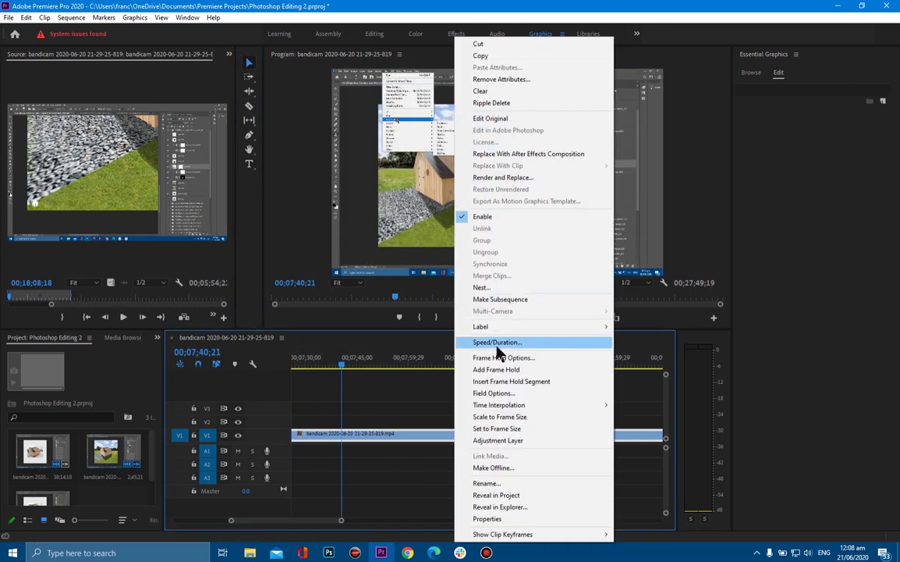
{"action": "left_click", "coordinate": [496, 344]}
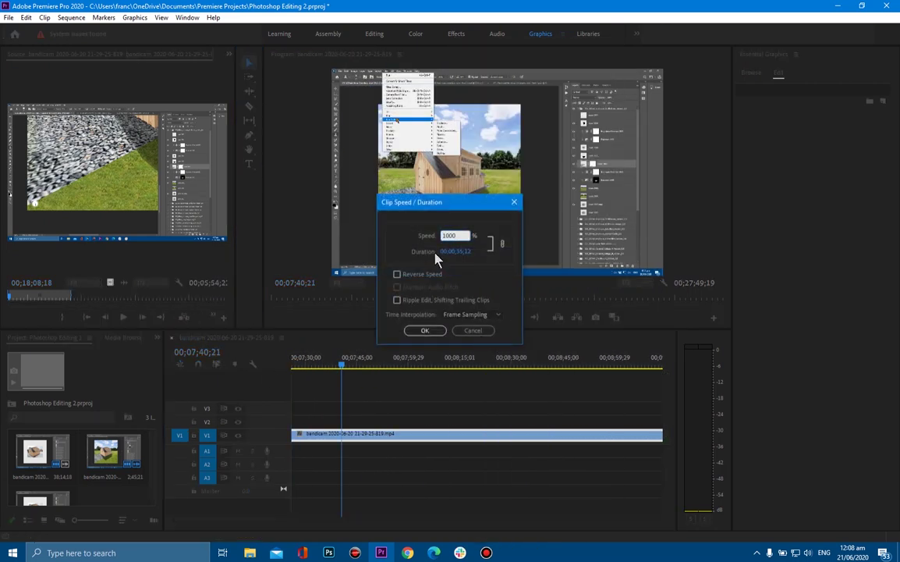
{"action": "key", "text": "Return"}
{"action": "left_click_drag", "start_coordinate": [330, 520], "coordinate": [305, 520]}
{"action": "left_click", "coordinate": [410, 365]}
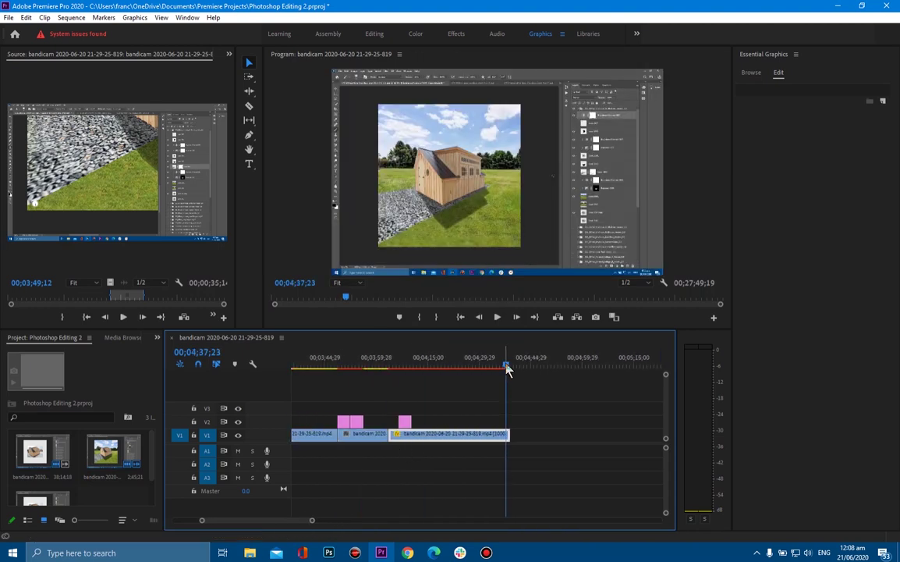
{"action": "left_click", "coordinate": [495, 317]}
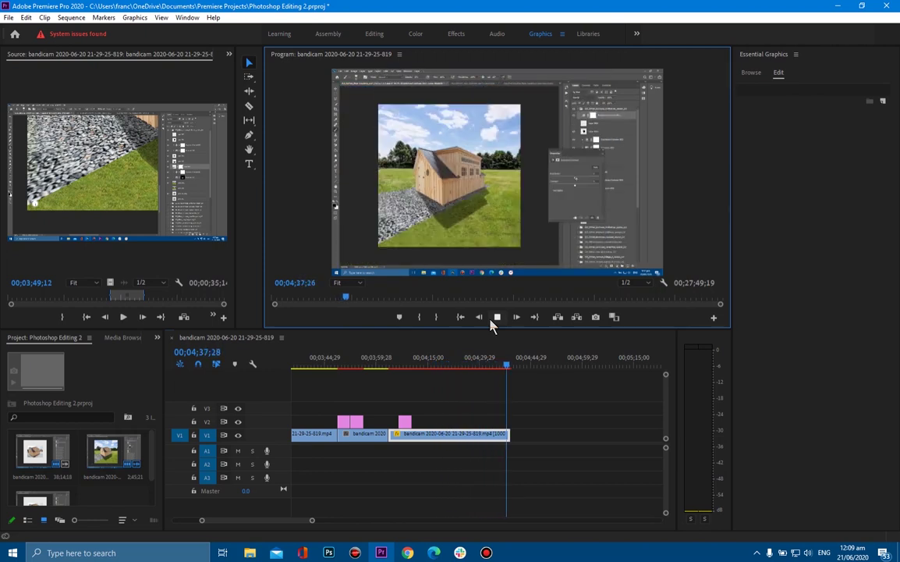
Move the final recording clip with its audio to just after the sped-up grass-edge segment and play it back.
{"action": "left_click", "coordinate": [497, 317]}
{"action": "left_click_drag", "start_coordinate": [259, 520], "coordinate": [596, 509]}
{"action": "left_click", "coordinate": [423, 437]}
{"action": "left_click_drag", "start_coordinate": [571, 436], "coordinate": [352, 436]}
{"action": "left_click", "coordinate": [497, 317]}
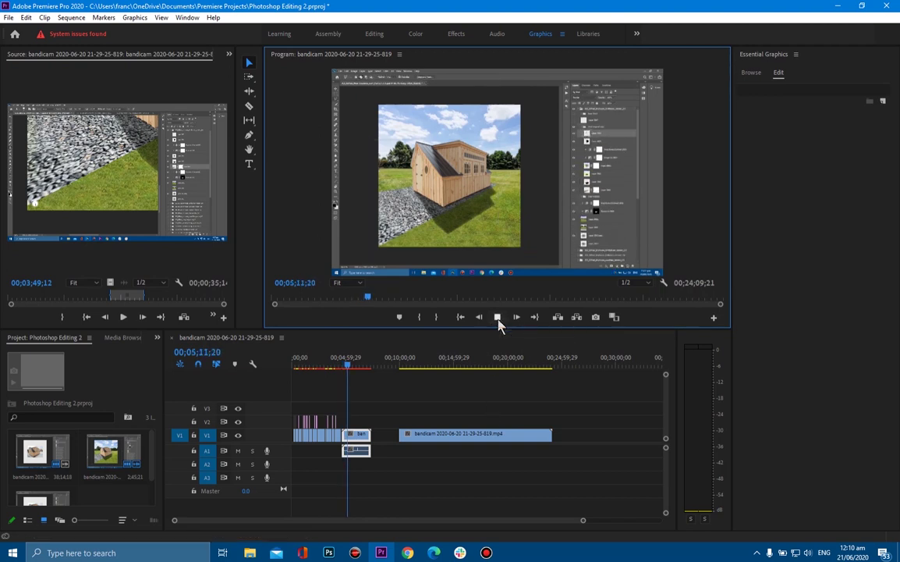
{"action": "left_click", "coordinate": [497, 318]}
Unlink the final clip's audio, and delete that audio along with the leftover recording footage after the clip.
{"action": "right_click", "coordinate": [359, 436]}
{"action": "left_click", "coordinate": [393, 188]}
{"action": "left_click", "coordinate": [438, 437]}
{"action": "key", "text": "Delete"}
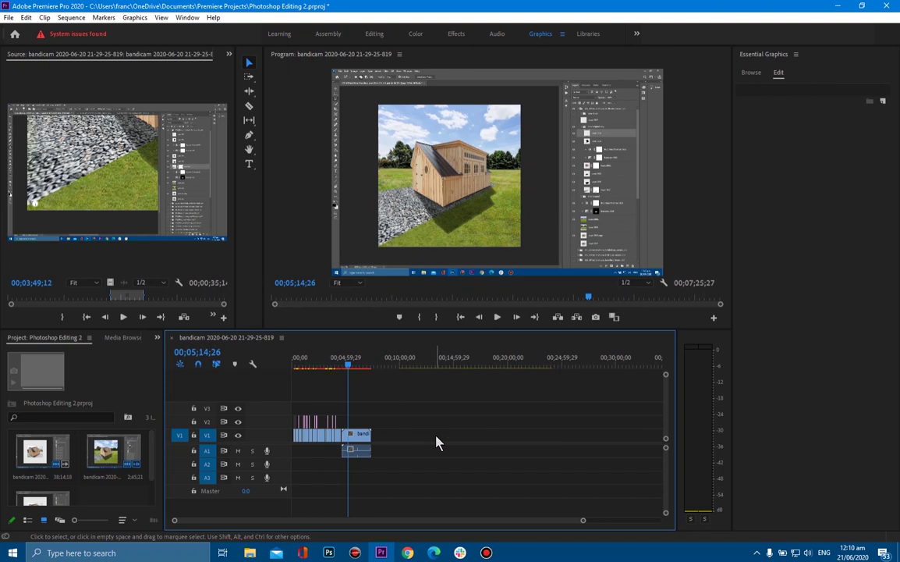
{"action": "left_click", "coordinate": [362, 450]}
{"action": "key", "text": "Delete"}
Set the final clip's speed to 500% and play back the transition into it.
{"action": "right_click", "coordinate": [367, 441]}
{"action": "left_click", "coordinate": [392, 341]}
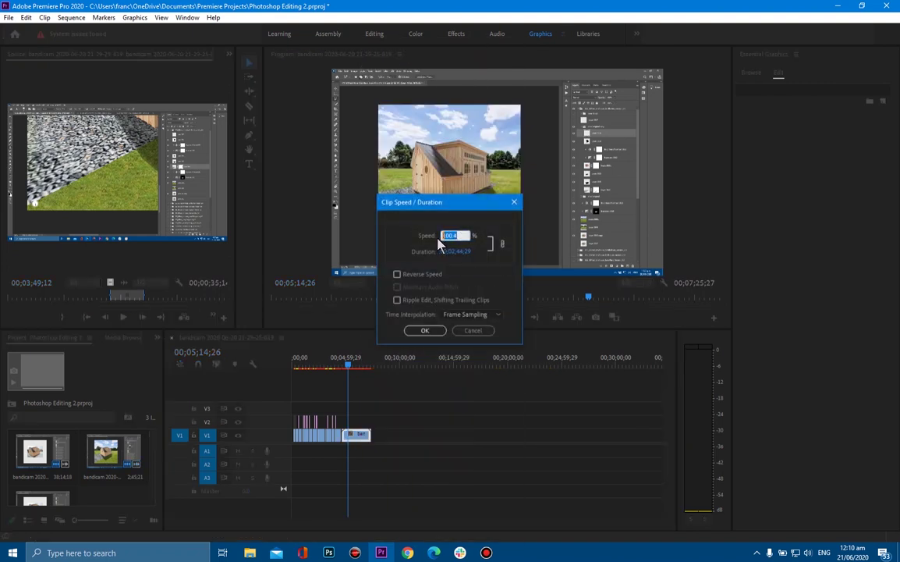
{"action": "type", "text": "500"}
{"action": "left_click", "coordinate": [424, 331]}
{"action": "left_click", "coordinate": [498, 317]}
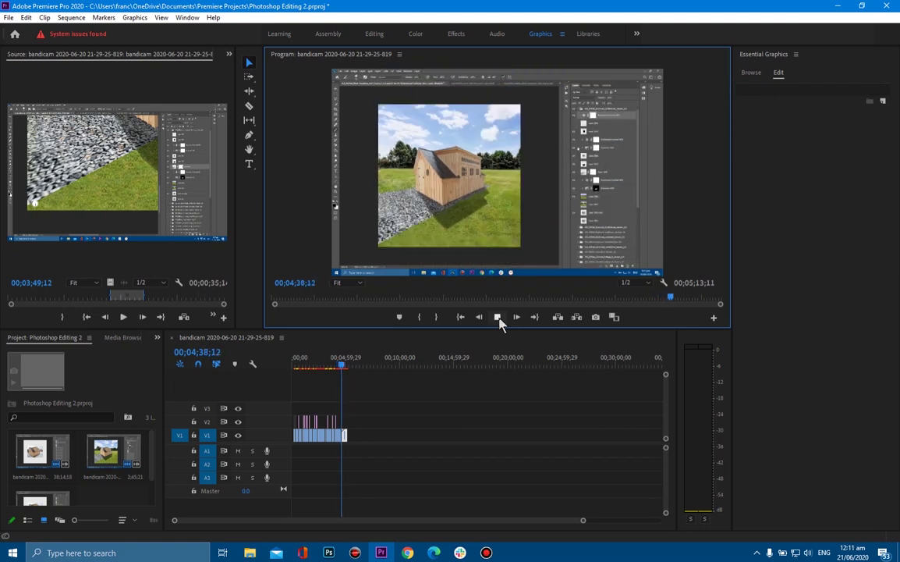
{"action": "left_click", "coordinate": [498, 317]}
Close the gap between the grass-edge segment and the final clip, and play across the join.
{"action": "left_click_drag", "start_coordinate": [581, 522], "coordinate": [287, 520]}
{"action": "left_click", "coordinate": [446, 359]}
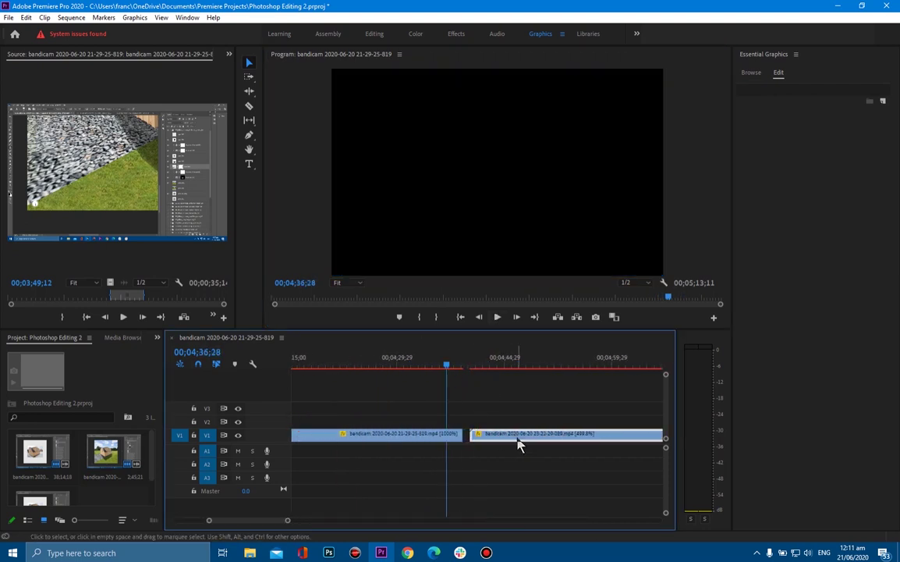
{"action": "left_click", "coordinate": [498, 317]}
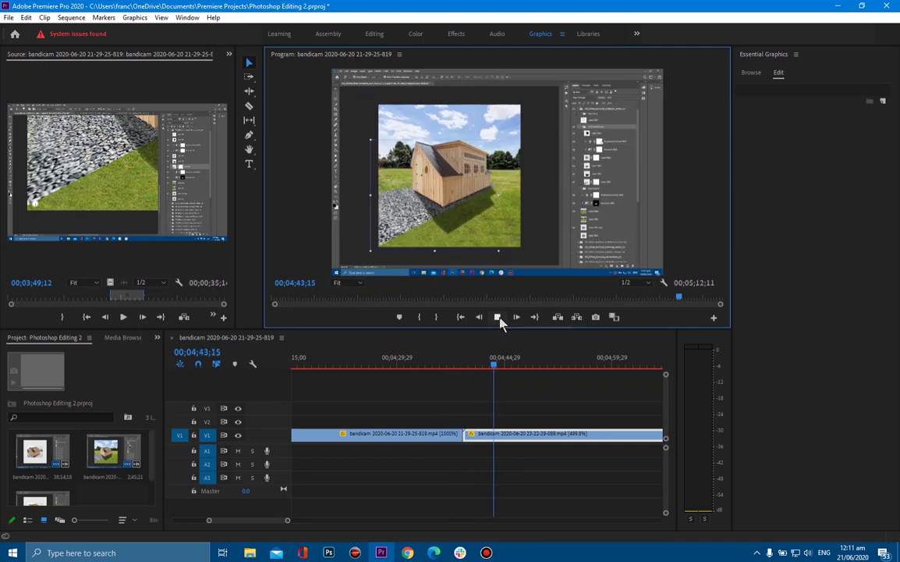
Find the Neon Title 5 template among the motion graphics templates and place it at the very start of track V1.
{"action": "scroll", "coordinate": [466, 363], "scroll_direction": "down", "scroll_amount": 5}
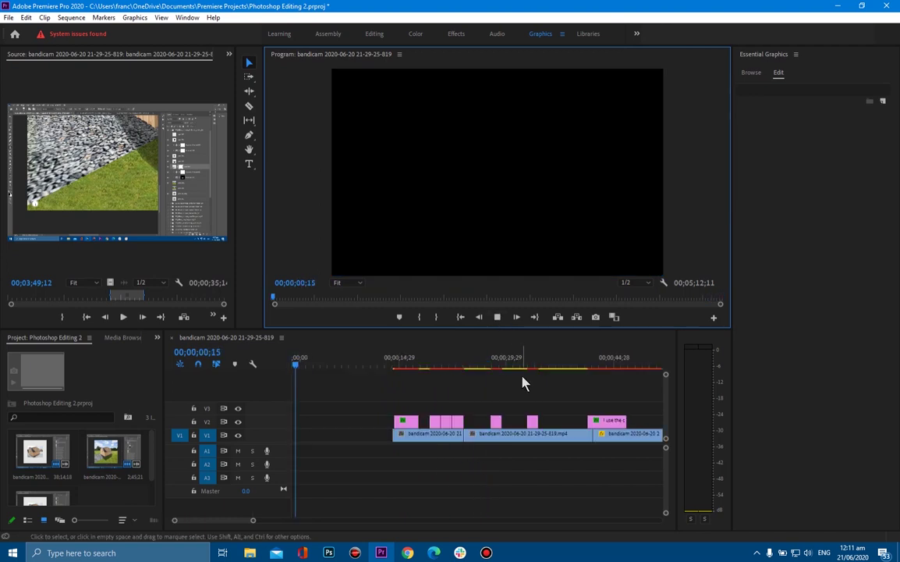
{"action": "left_click", "coordinate": [300, 367]}
{"action": "left_click", "coordinate": [750, 72]}
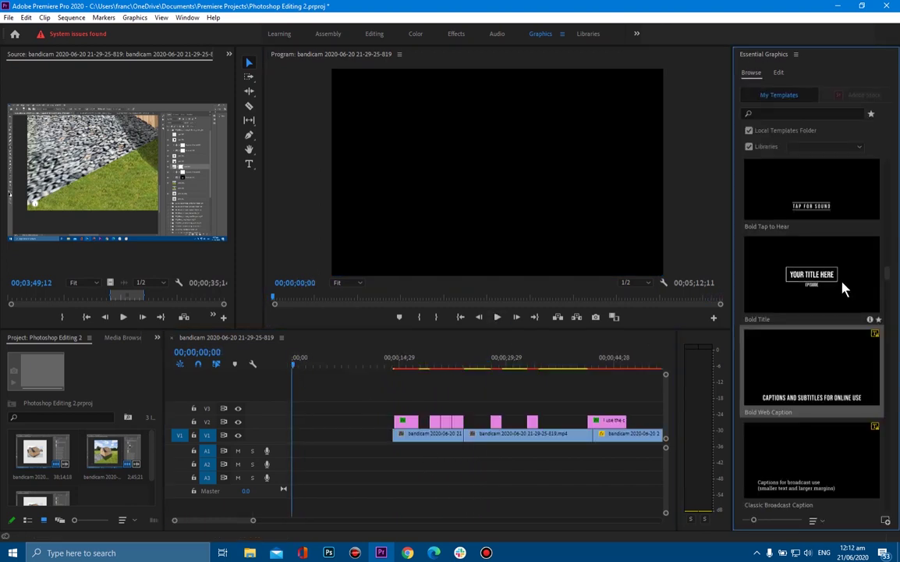
{"action": "scroll", "coordinate": [844, 280], "scroll_direction": "down", "scroll_amount": 3}
{"action": "scroll", "coordinate": [786, 364], "scroll_direction": "down", "scroll_amount": 8}
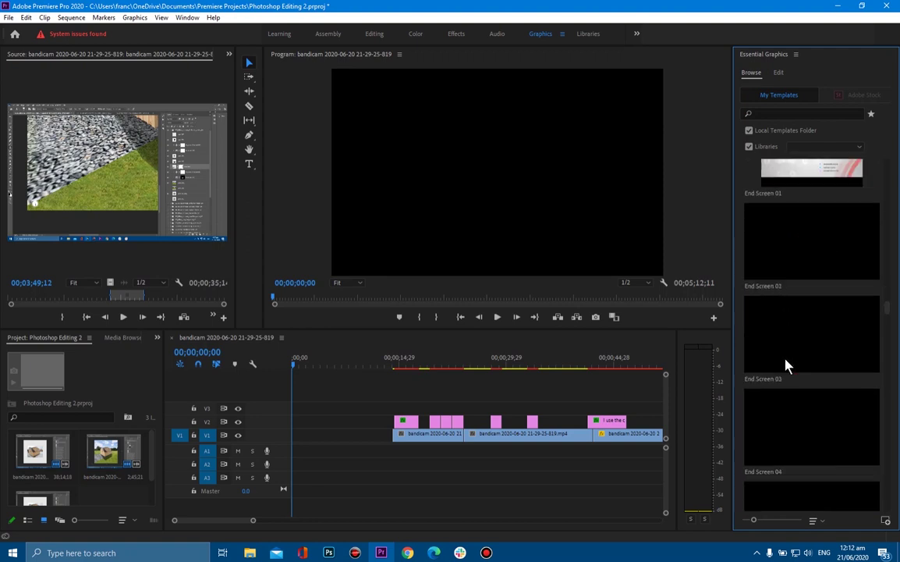
{"action": "scroll", "coordinate": [787, 361], "scroll_direction": "down", "scroll_amount": 10}
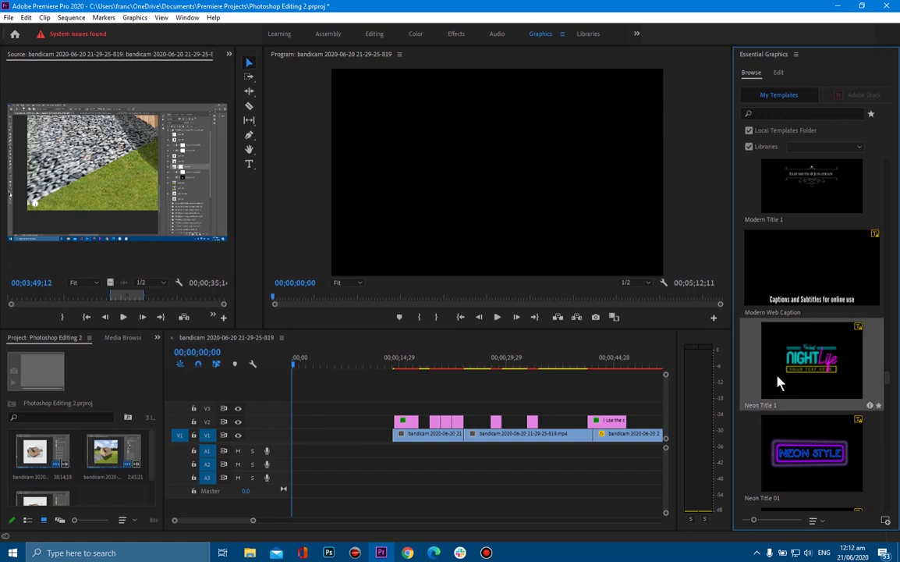
{"action": "scroll", "coordinate": [776, 384], "scroll_direction": "down", "scroll_amount": 1}
{"action": "scroll", "coordinate": [774, 427], "scroll_direction": "down", "scroll_amount": 4}
{"action": "left_click_drag", "start_coordinate": [811, 374], "coordinate": [328, 439]}
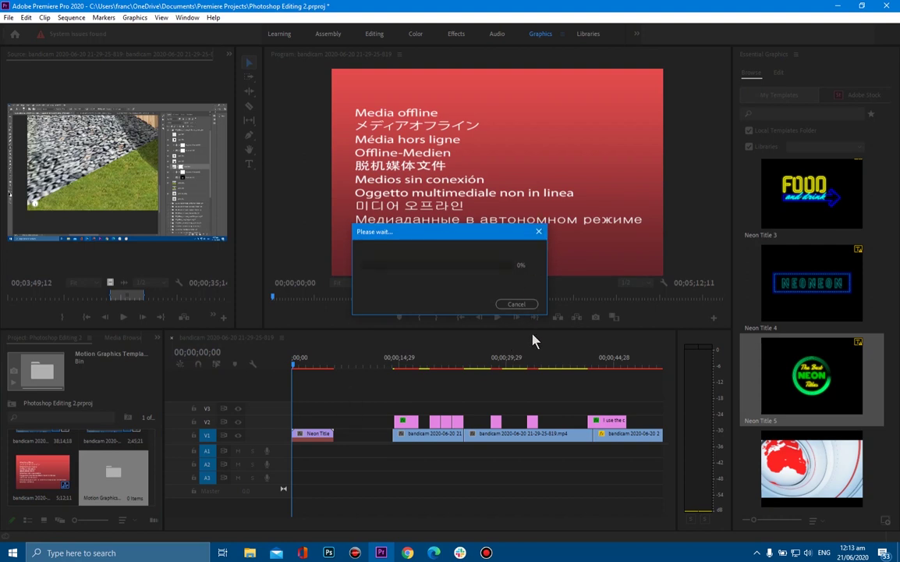
Play the neon title until its text appears, and change its three lines to "Short", "PHOTOSHOP" and "Edit".
{"action": "left_click", "coordinate": [554, 303]}
{"action": "left_click", "coordinate": [498, 317]}
{"action": "key", "text": "space"}
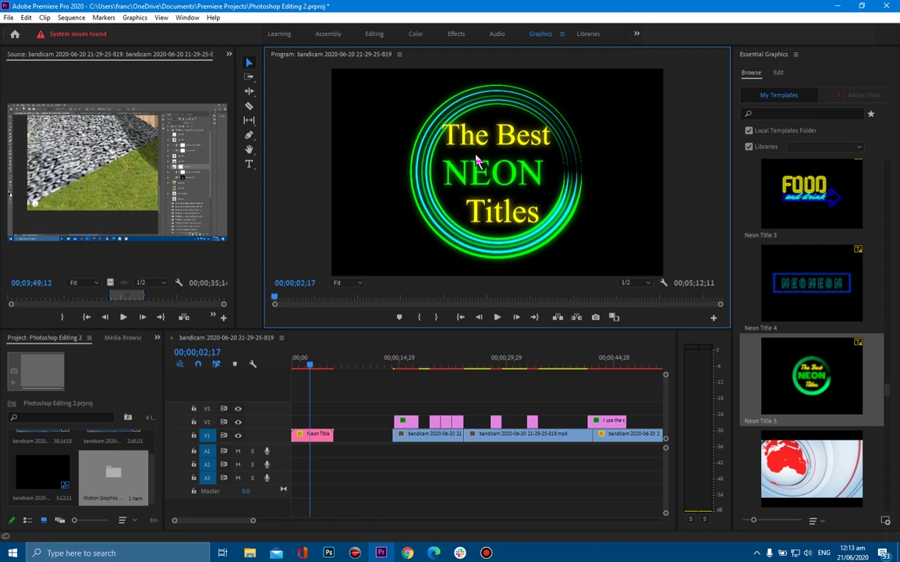
{"action": "double_click", "coordinate": [478, 159]}
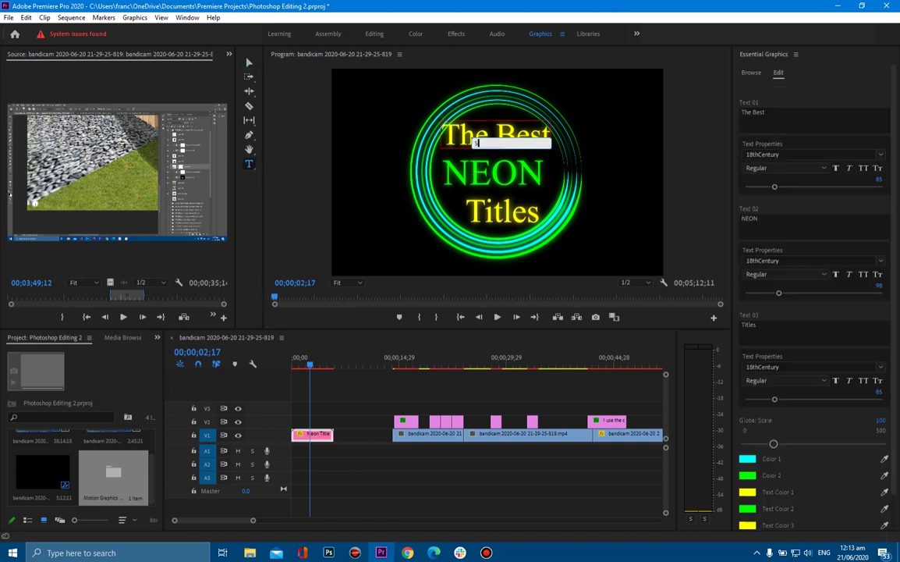
{"action": "double_click", "coordinate": [499, 175]}
{"action": "type", "text": "PHOTOSHOP"}
{"action": "double_click", "coordinate": [503, 214]}
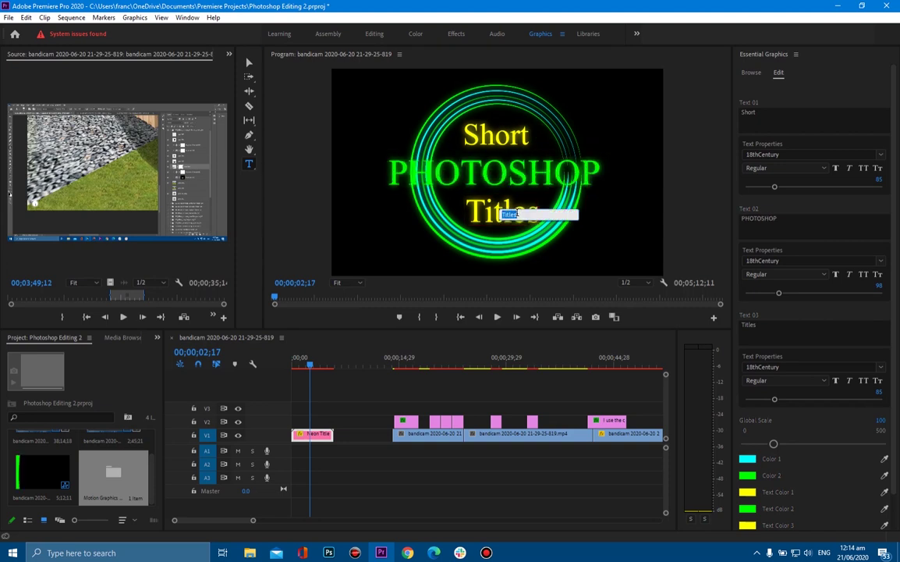
{"action": "type", "text": "Edit"}
Close the gap between the neon title and the first recording clip, and play back the title.
{"action": "left_click", "coordinate": [357, 436]}
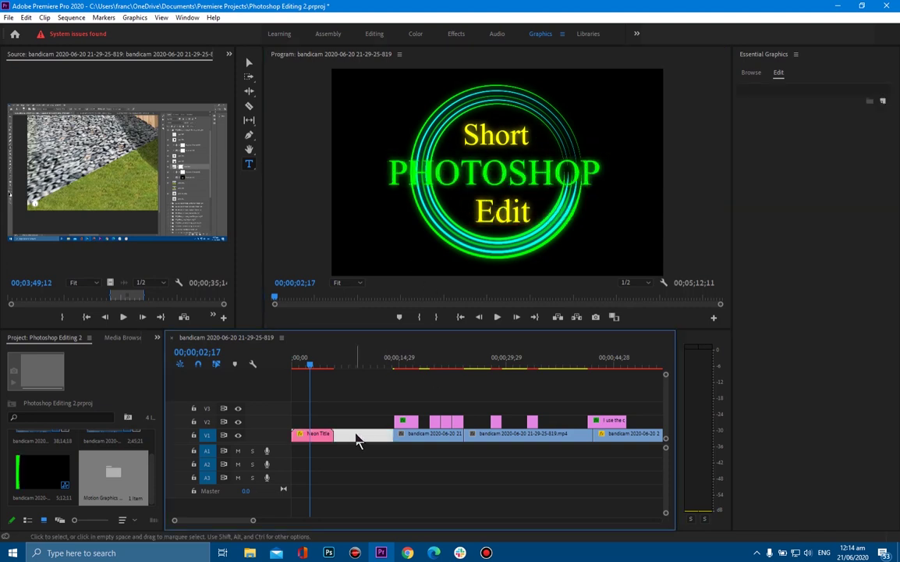
{"action": "key", "text": "Delete"}
{"action": "left_click", "coordinate": [496, 316]}
{"action": "left_click", "coordinate": [497, 316]}
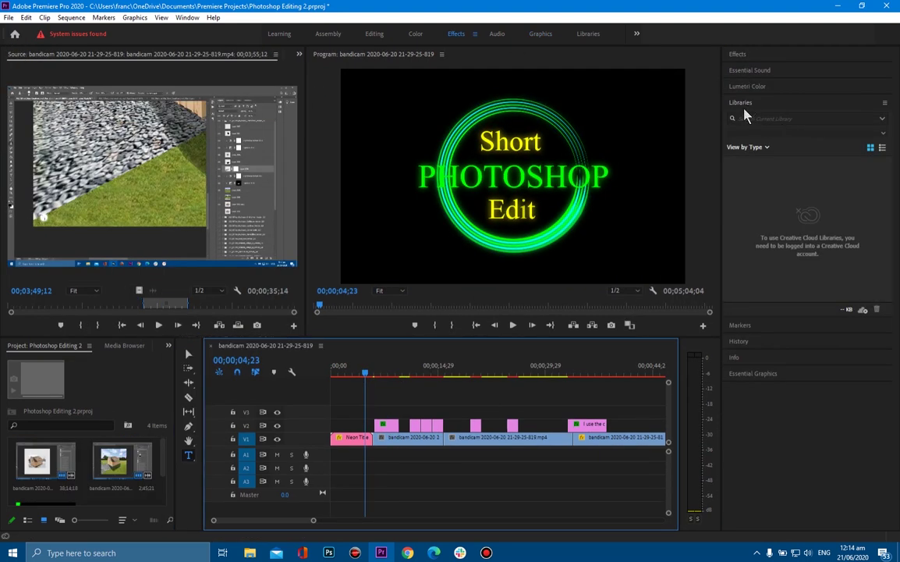
Look through the workspaces and graphics templates for a transition to follow the opening title.
{"action": "left_click", "coordinate": [538, 37]}
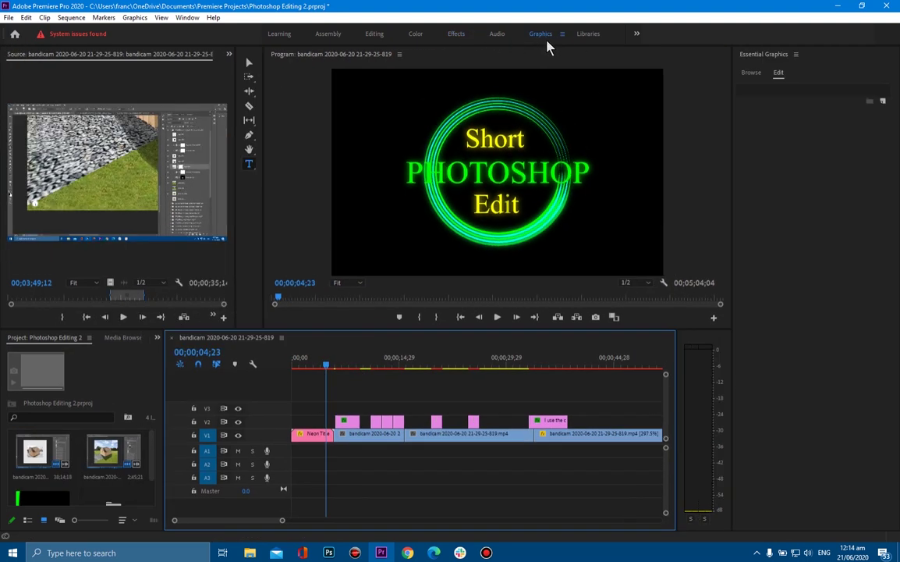
{"action": "left_click", "coordinate": [756, 374]}
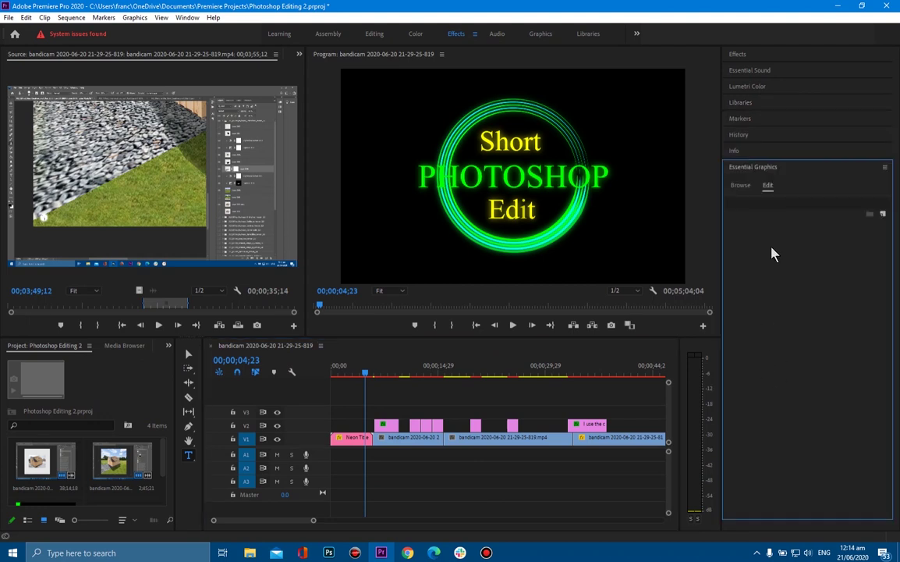
{"action": "left_click", "coordinate": [740, 185]}
{"action": "scroll", "coordinate": [768, 292], "scroll_direction": "down", "scroll_amount": 5}
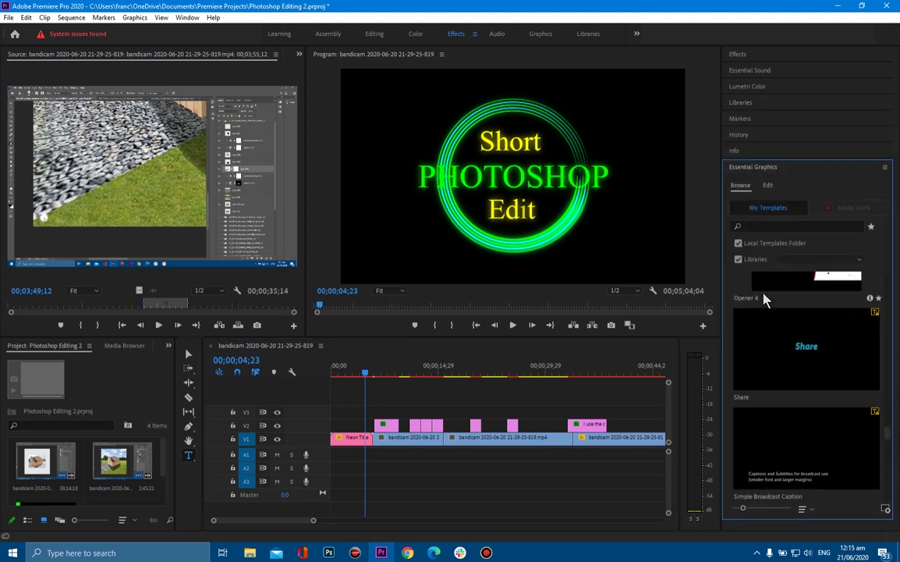
{"action": "left_click", "coordinate": [497, 36]}
{"action": "left_click", "coordinate": [543, 37]}
{"action": "left_click", "coordinate": [757, 77]}
{"action": "left_click", "coordinate": [589, 34]}
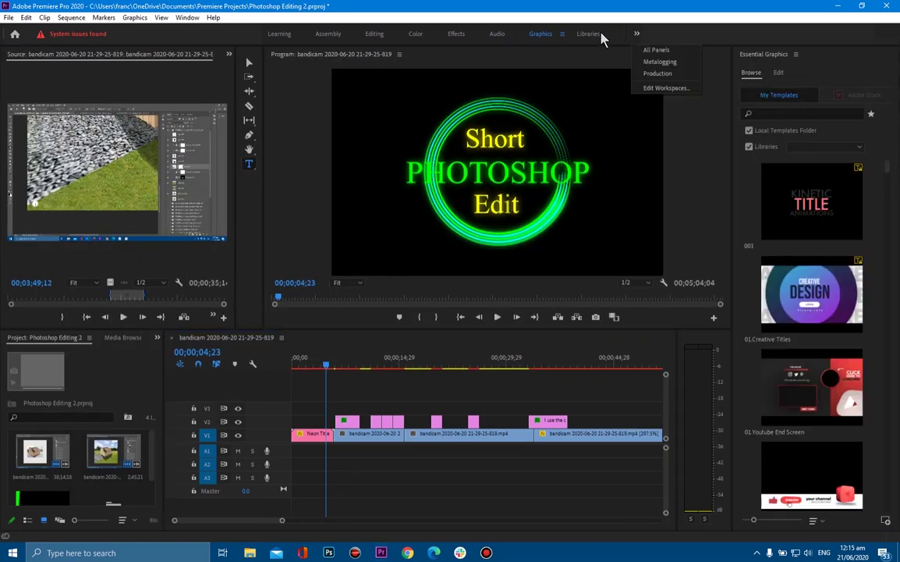
{"action": "left_click", "coordinate": [541, 34]}
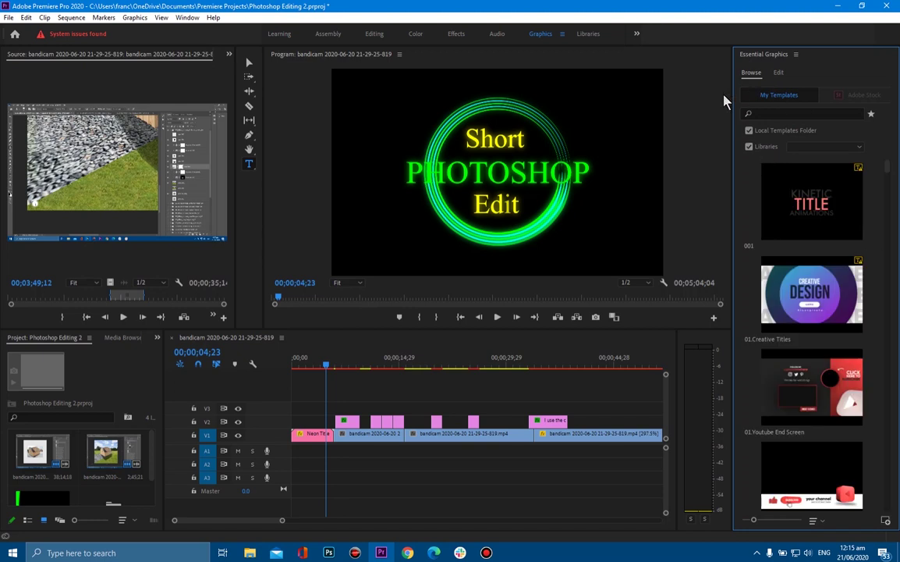
{"action": "left_click", "coordinate": [589, 35]}
Apply the Page Turn video transition where the neon title meets the first recording clip.
{"action": "left_click", "coordinate": [456, 34]}
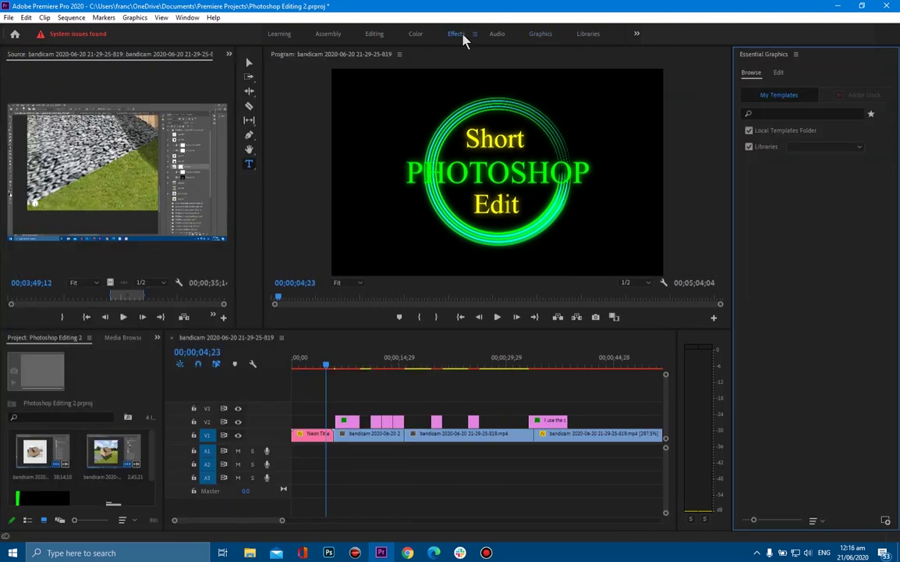
{"action": "left_click", "coordinate": [737, 54]}
{"action": "left_click", "coordinate": [730, 136]}
{"action": "left_click", "coordinate": [736, 190]}
{"action": "left_click_drag", "start_coordinate": [381, 443], "coordinate": [374, 438]}
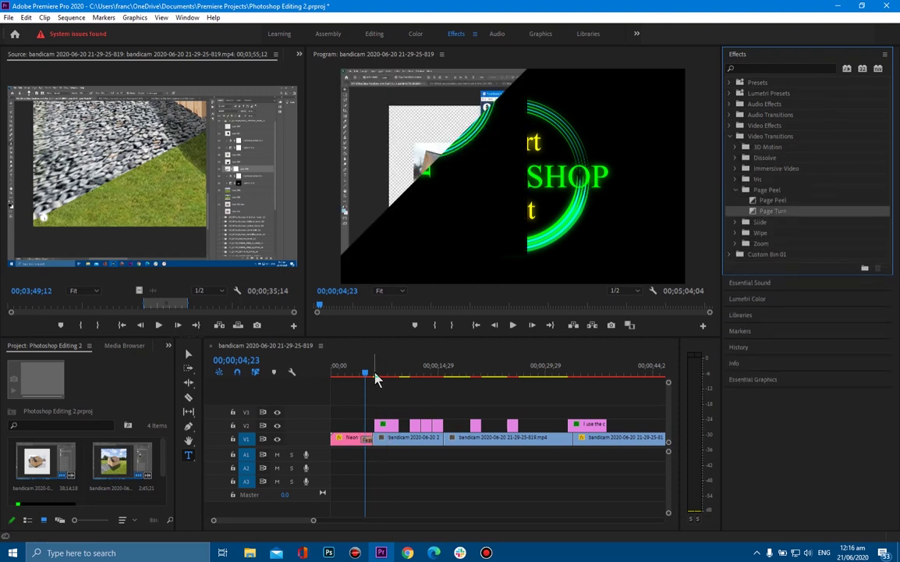
Play back the sequence from the page turn onward, following the playhead to check the captions and clip joins.
{"action": "left_click", "coordinate": [512, 325]}
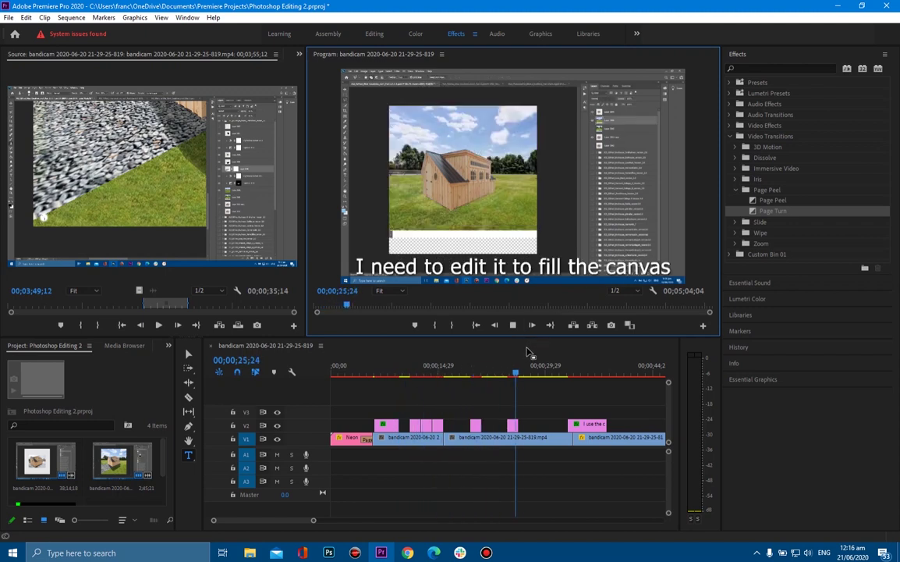
{"action": "scroll", "coordinate": [531, 355], "scroll_direction": "down", "scroll_amount": 3}
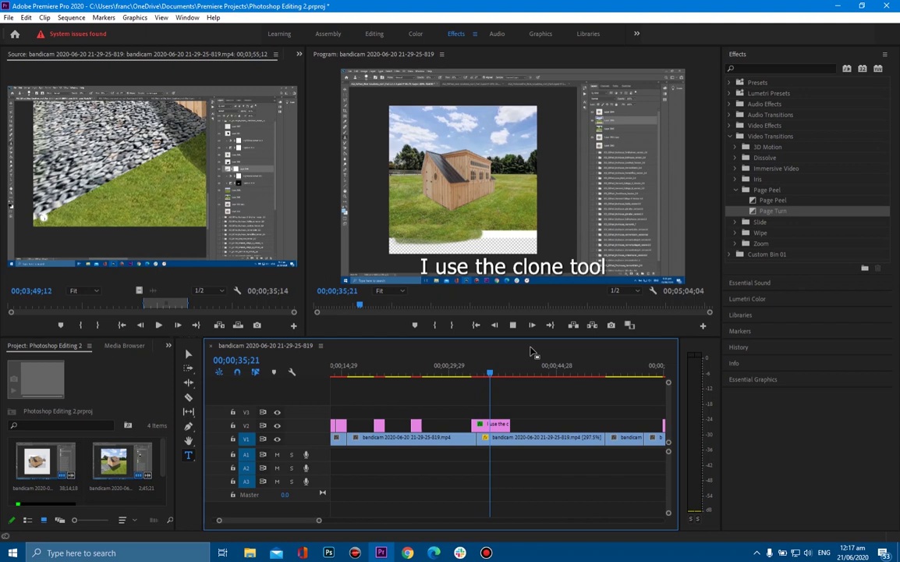
{"action": "scroll", "coordinate": [532, 358], "scroll_direction": "down", "scroll_amount": 3}
{"action": "scroll", "coordinate": [503, 373], "scroll_direction": "up", "scroll_amount": 4}
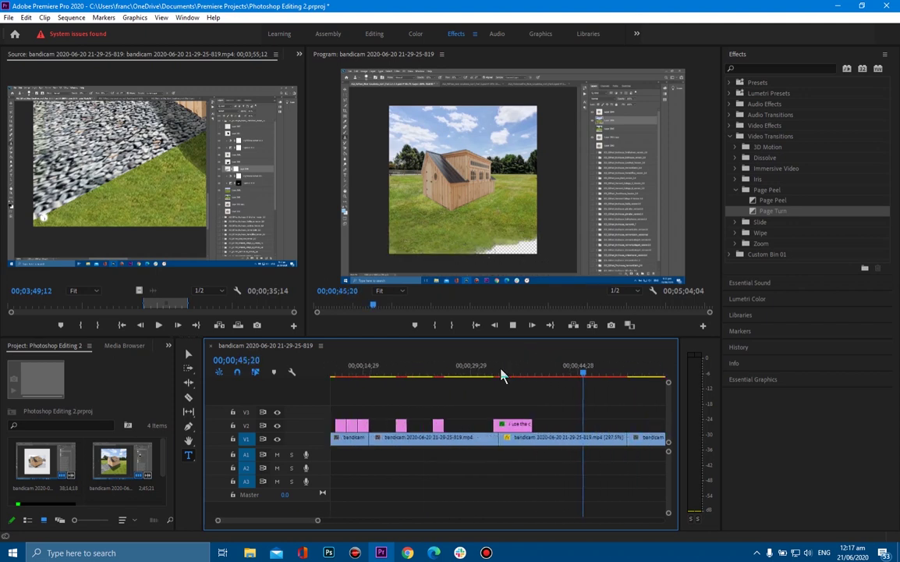
{"action": "scroll", "coordinate": [468, 376], "scroll_direction": "down", "scroll_amount": 2}
{"action": "scroll", "coordinate": [422, 392], "scroll_direction": "down", "scroll_amount": 2}
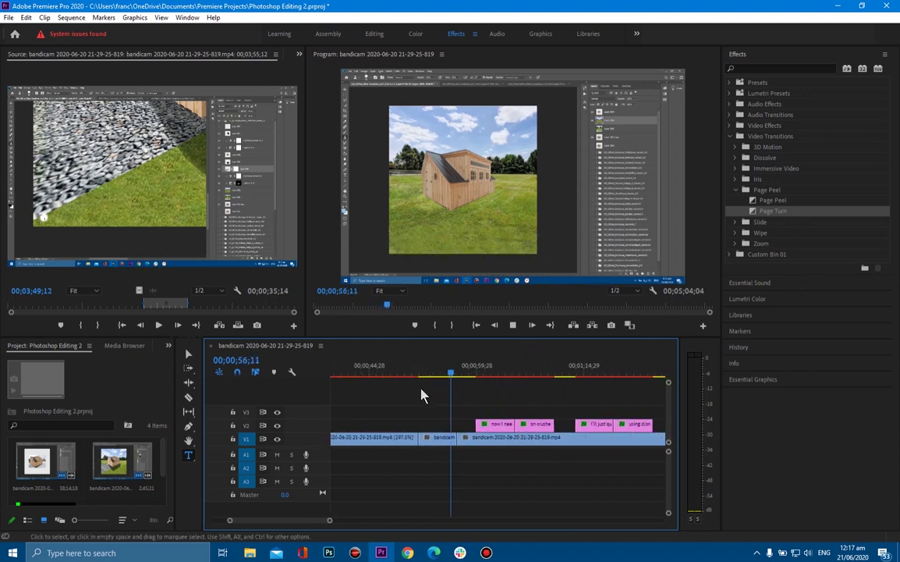
{"action": "scroll", "coordinate": [423, 397], "scroll_direction": "down", "scroll_amount": 2}
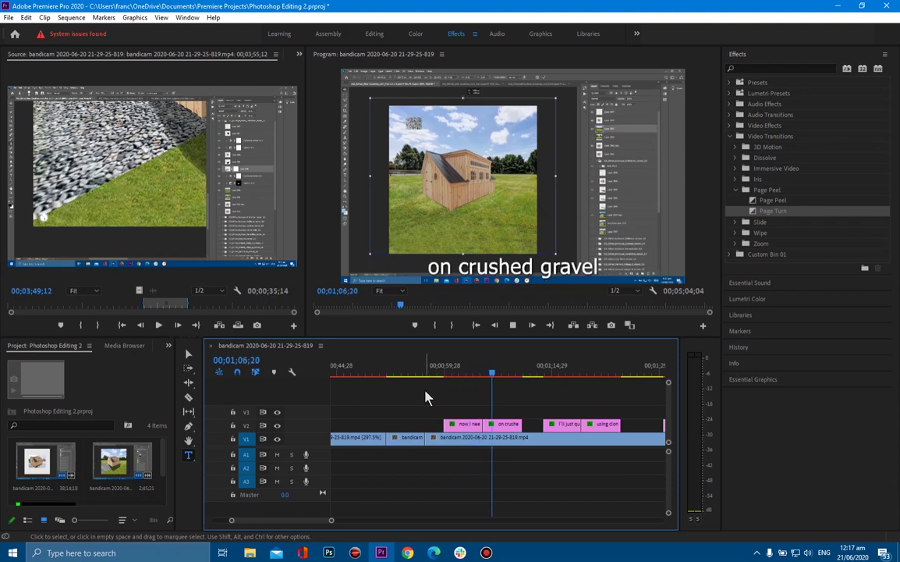
{"action": "scroll", "coordinate": [425, 398], "scroll_direction": "down", "scroll_amount": 2}
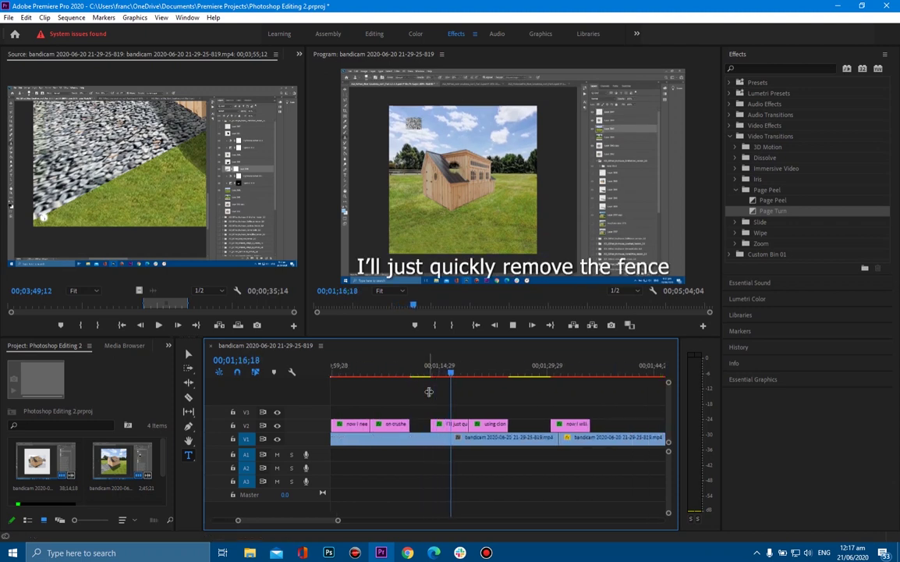
{"action": "scroll", "coordinate": [432, 398], "scroll_direction": "down", "scroll_amount": 2}
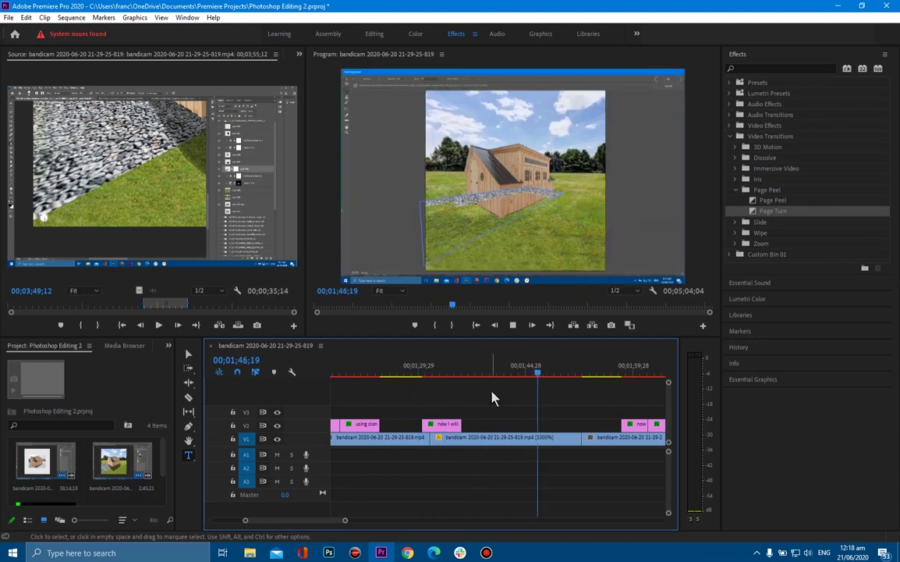
{"action": "scroll", "coordinate": [468, 383], "scroll_direction": "down", "scroll_amount": 2}
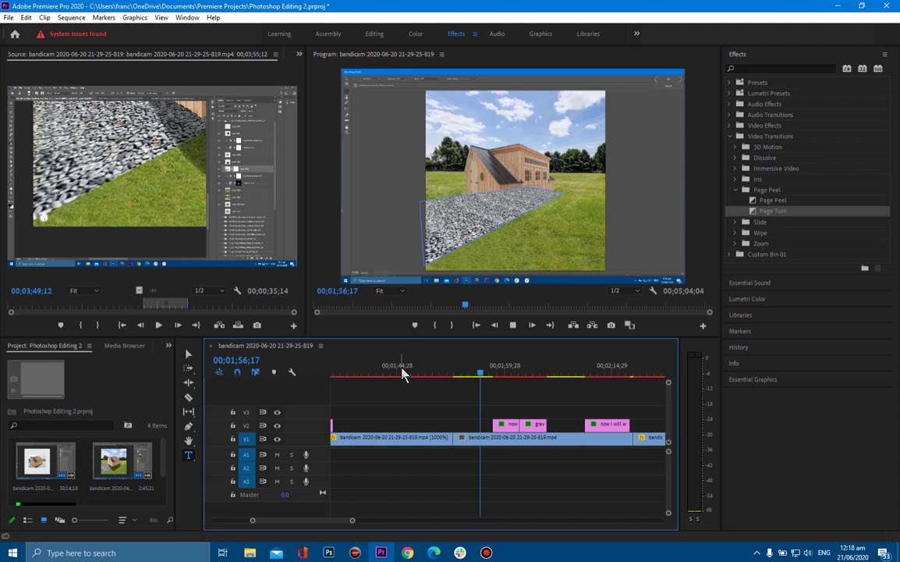
{"action": "scroll", "coordinate": [401, 377], "scroll_direction": "down", "scroll_amount": 3}
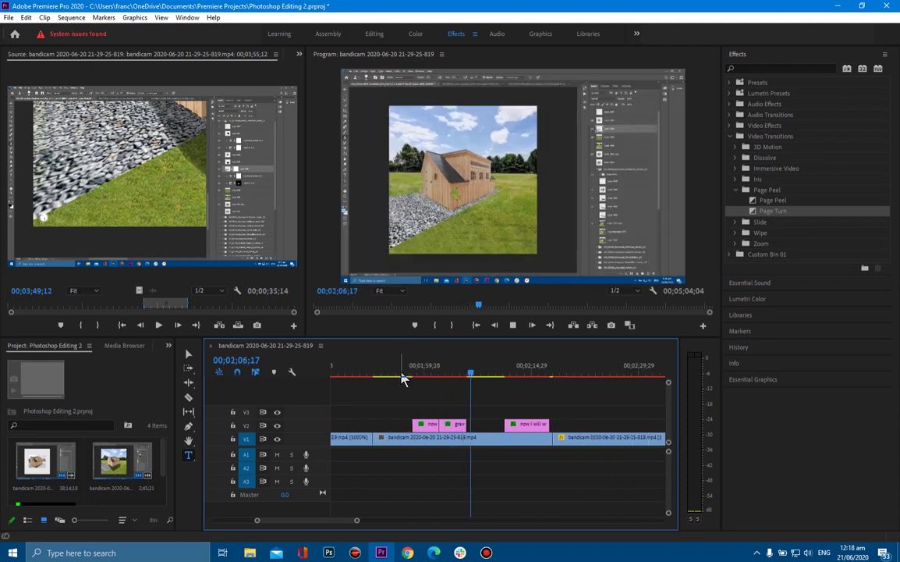
{"action": "scroll", "coordinate": [402, 377], "scroll_direction": "down", "scroll_amount": 3}
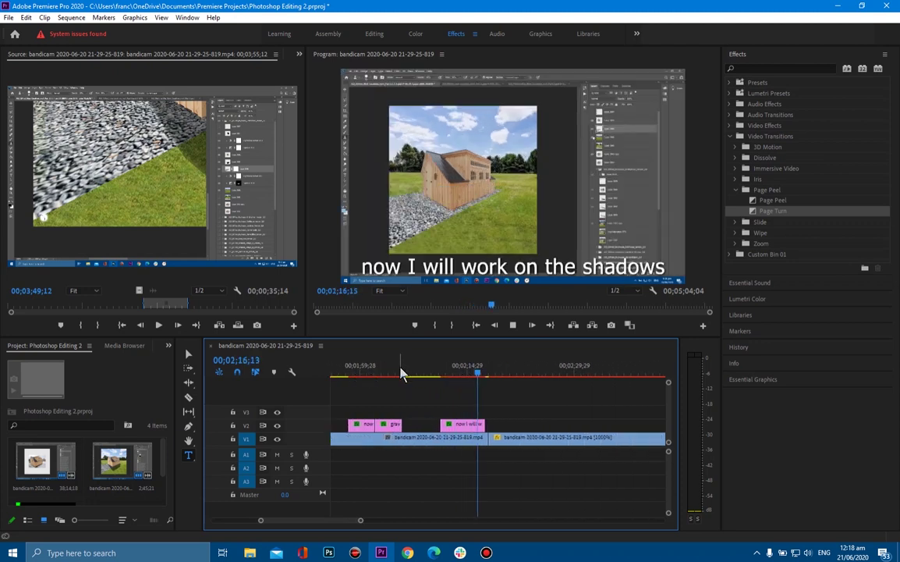
{"action": "scroll", "coordinate": [402, 371], "scroll_direction": "down", "scroll_amount": 8}
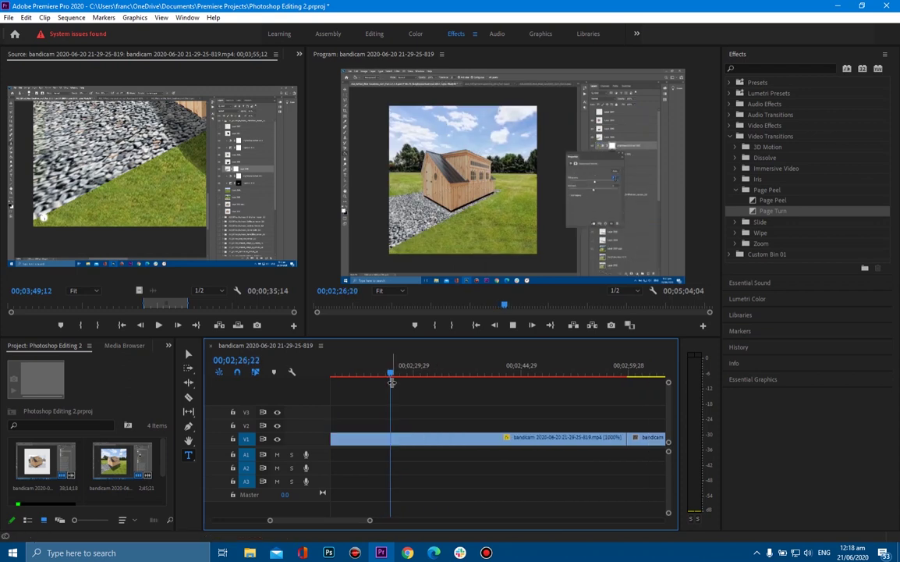
Save the project, and resume playback up to 00;04;45;02 in the final clip.
{"action": "left_click", "coordinate": [513, 325]}
{"action": "left_click", "coordinate": [8, 17]}
{"action": "left_click", "coordinate": [31, 150]}
{"action": "key", "text": "space"}
{"action": "left_click", "coordinate": [512, 361]}
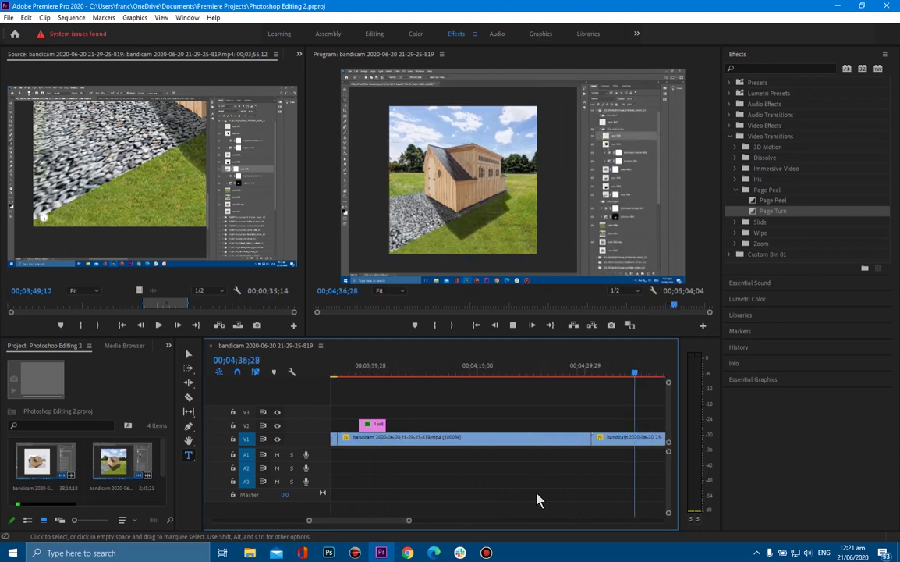
{"action": "left_click", "coordinate": [514, 327]}
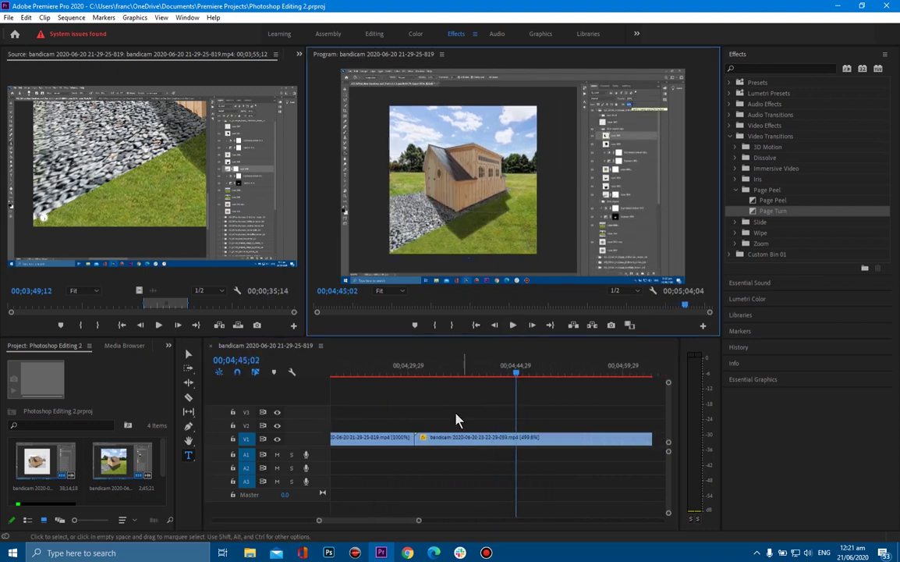
Copy the caption about softening the grass edge to the playhead position above the final clip on V2.
{"action": "left_click_drag", "start_coordinate": [402, 519], "coordinate": [389, 518]}
{"action": "scroll", "coordinate": [492, 483], "scroll_direction": "down", "scroll_amount": 10}
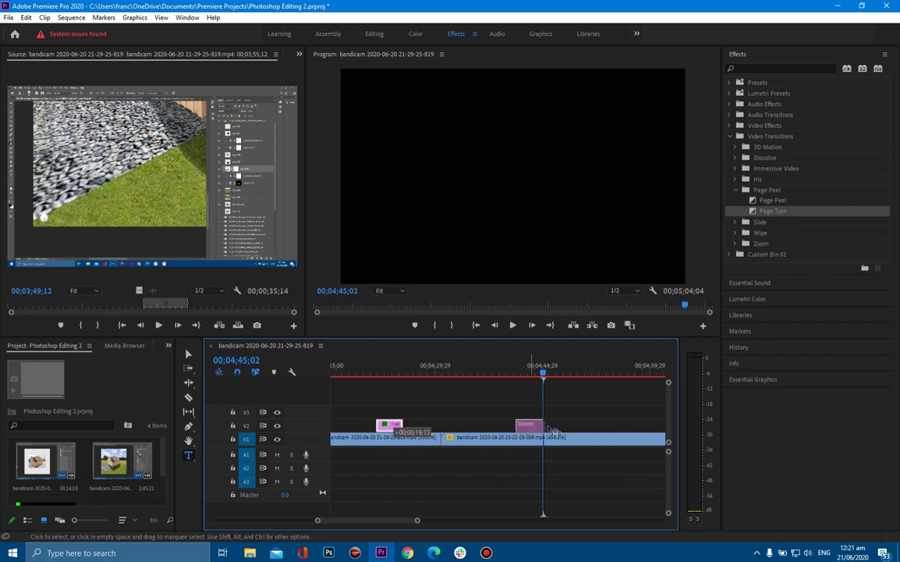
{"action": "left_click", "coordinate": [450, 380]}
{"action": "left_click_drag", "start_coordinate": [450, 380], "coordinate": [452, 380]}
Replace the copied caption's text with "Finalizing shadows and", and play past the caption.
{"action": "left_click", "coordinate": [486, 266]}
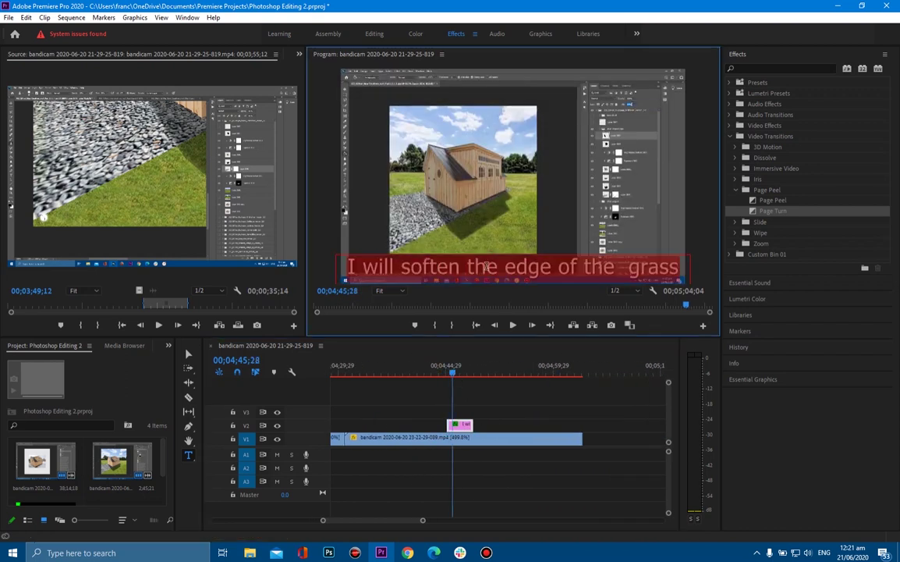
{"action": "type", "text": "Finalizing shadow"}
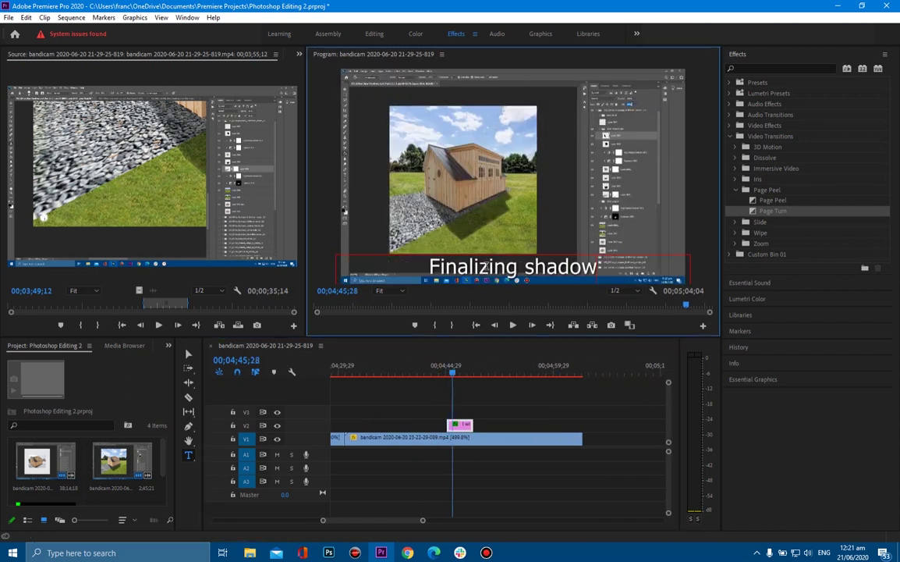
{"action": "type", "text": "s and"}
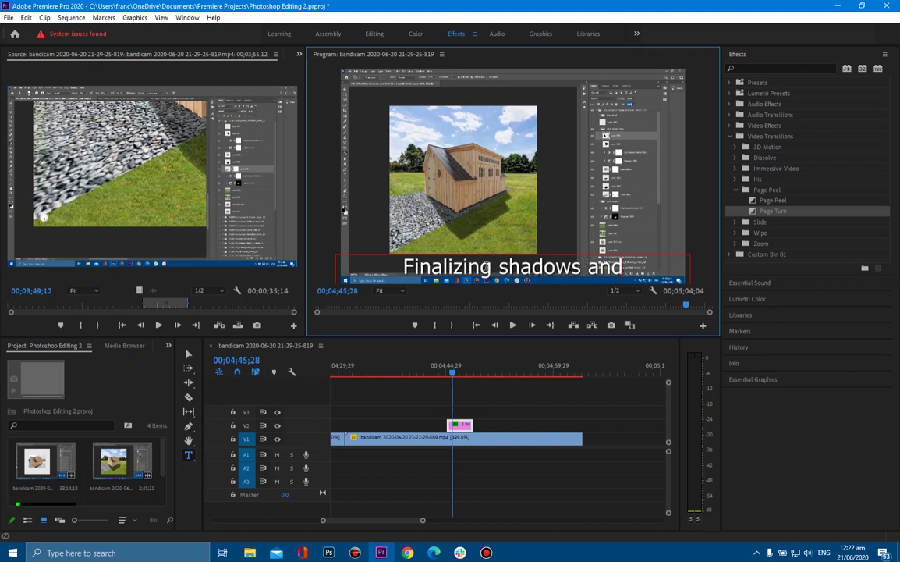
{"action": "left_click", "coordinate": [513, 325]}
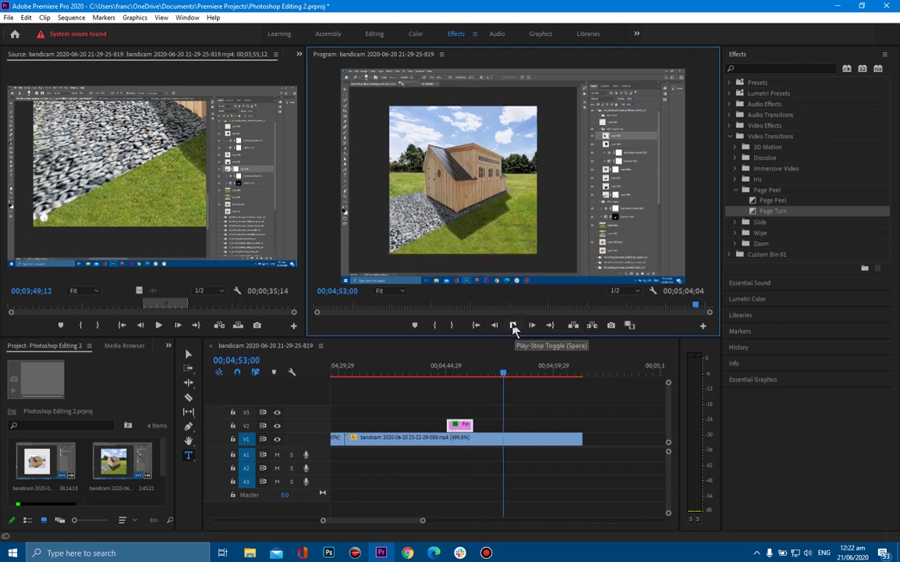
Copy the "Finalizing shadows and" caption to about 00;05;00;13 on V2, and replace its text with "I'm done. :)".
{"action": "left_click", "coordinate": [512, 325]}
{"action": "left_click_drag", "start_coordinate": [461, 425], "coordinate": [567, 425], "text": "alt"}
{"action": "left_click", "coordinate": [555, 373]}
{"action": "left_click", "coordinate": [500, 267]}
{"action": "key", "text": "ctrl+a"}
{"action": "type", "text": "I'm"}
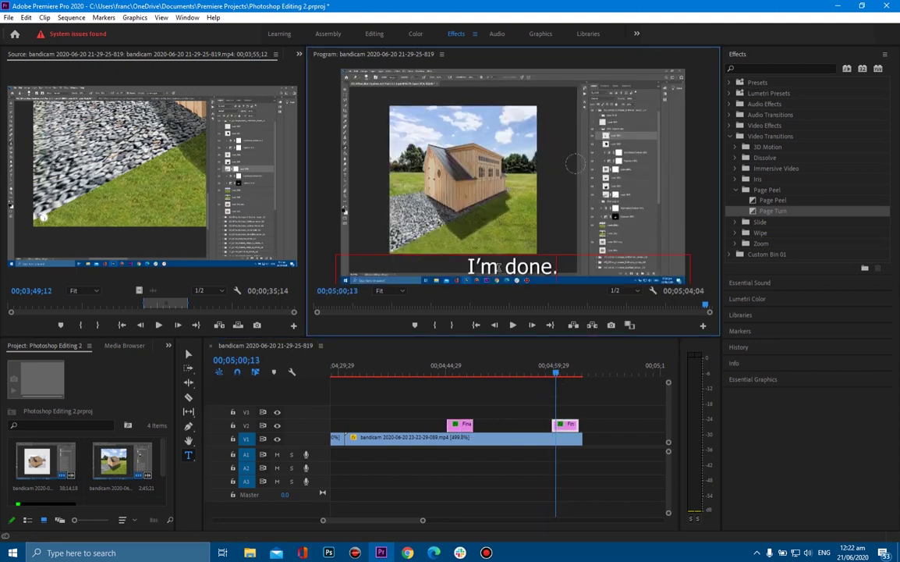
Play back the closing captions, and review the sequence from the opening title to its end.
{"action": "left_click", "coordinate": [471, 373]}
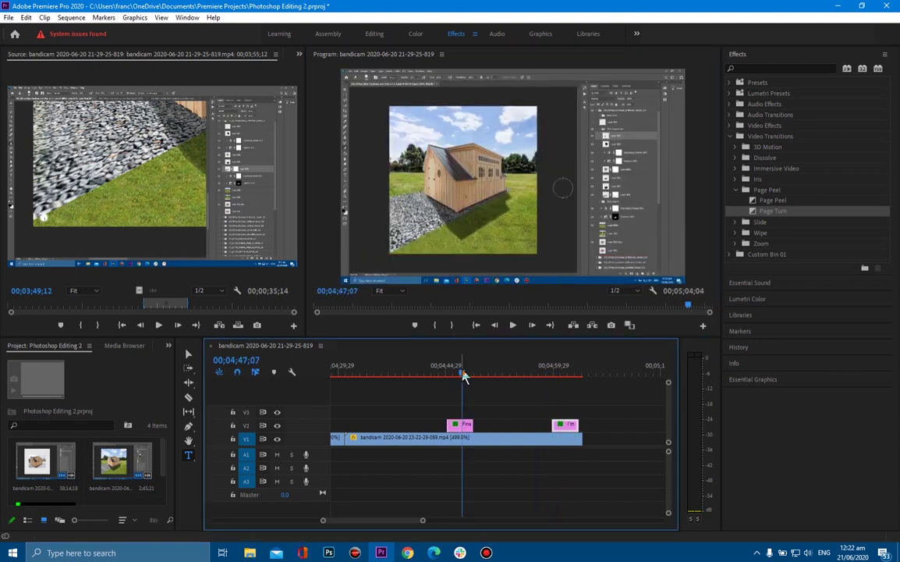
{"action": "left_click", "coordinate": [537, 373]}
{"action": "left_click", "coordinate": [512, 325]}
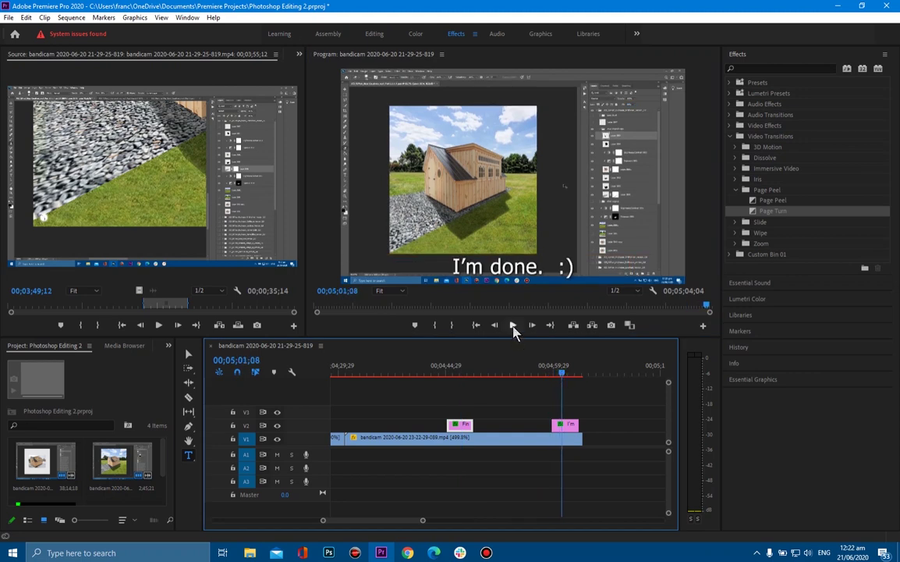
{"action": "left_click", "coordinate": [513, 326]}
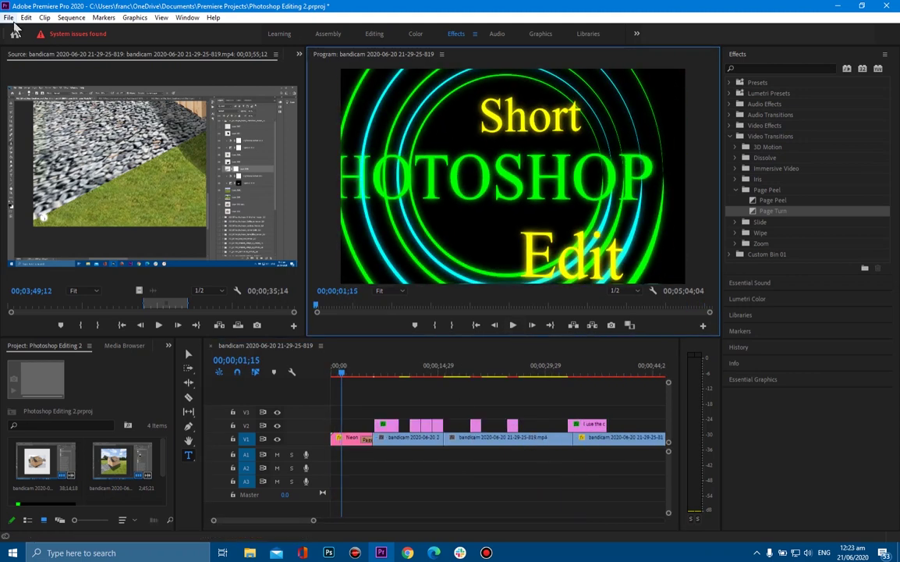
{"action": "key", "text": "space"}
{"action": "key", "text": "End"}
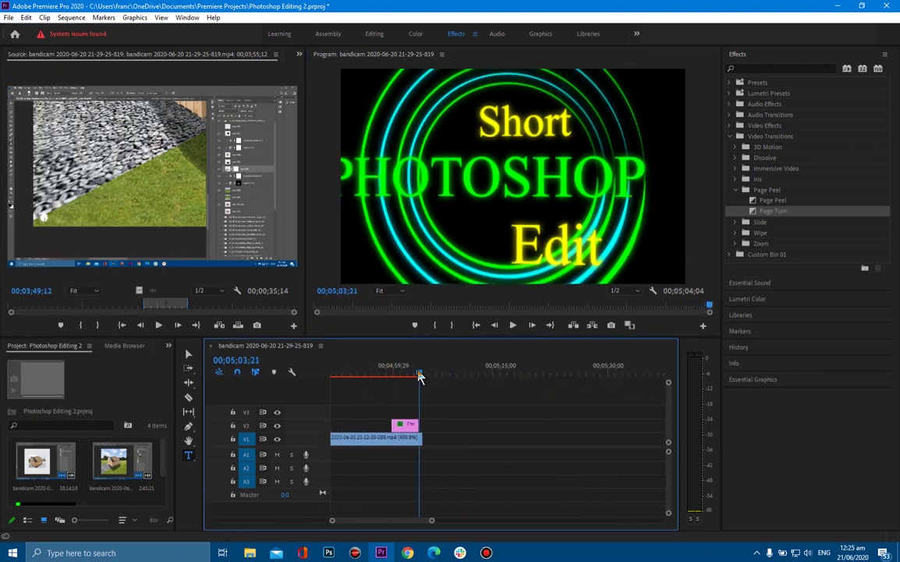
Import the images before 9.png and after 9.jpg from the Installers (E:) drive.
{"action": "left_click", "coordinate": [8, 18]}
{"action": "left_click", "coordinate": [56, 322]}
{"action": "left_click", "coordinate": [93, 49]}
{"action": "scroll", "coordinate": [259, 195], "scroll_direction": "down", "scroll_amount": 3}
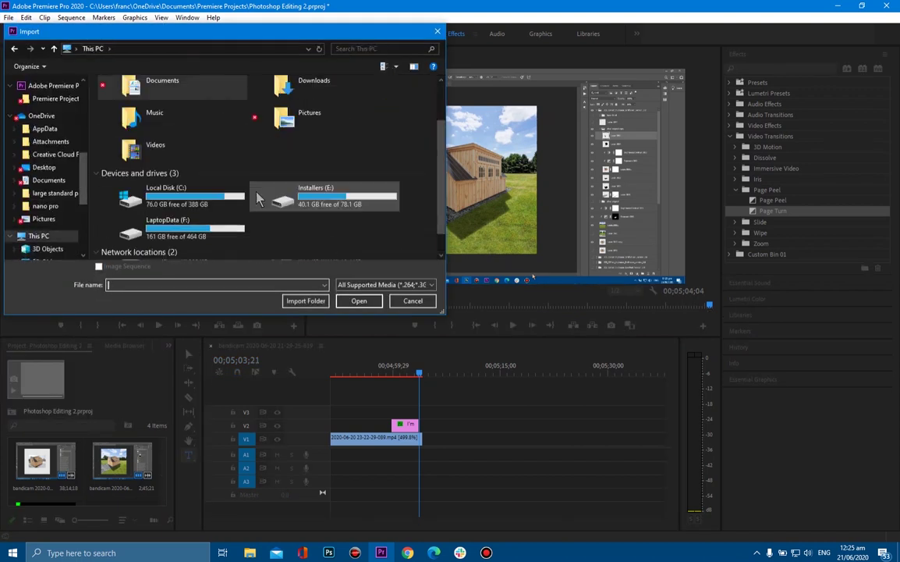
{"action": "double_click", "coordinate": [269, 198]}
{"action": "scroll", "coordinate": [283, 207], "scroll_direction": "down", "scroll_amount": 5}
{"action": "double_click", "coordinate": [327, 158]}
{"action": "double_click", "coordinate": [262, 111]}
{"action": "scroll", "coordinate": [323, 117], "scroll_direction": "down", "scroll_amount": 3}
{"action": "left_click", "coordinate": [324, 111]}
{"action": "left_click", "coordinate": [260, 225], "text": "ctrl"}
{"action": "left_click", "coordinate": [358, 301]}
Place before 9.png directly after the final clip on V1, and set its scale to 193.
{"action": "left_click_drag", "start_coordinate": [533, 277], "coordinate": [469, 222]}
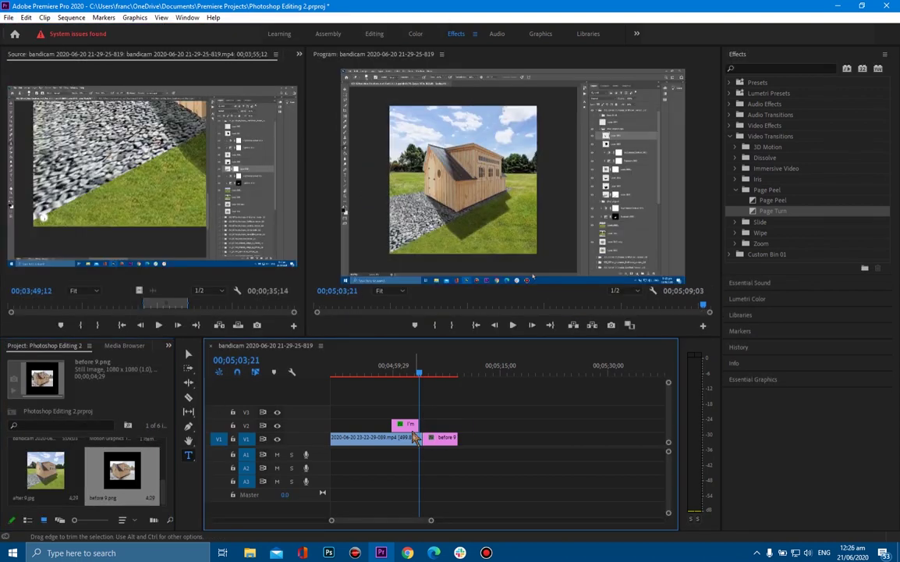
{"action": "left_click", "coordinate": [443, 437]}
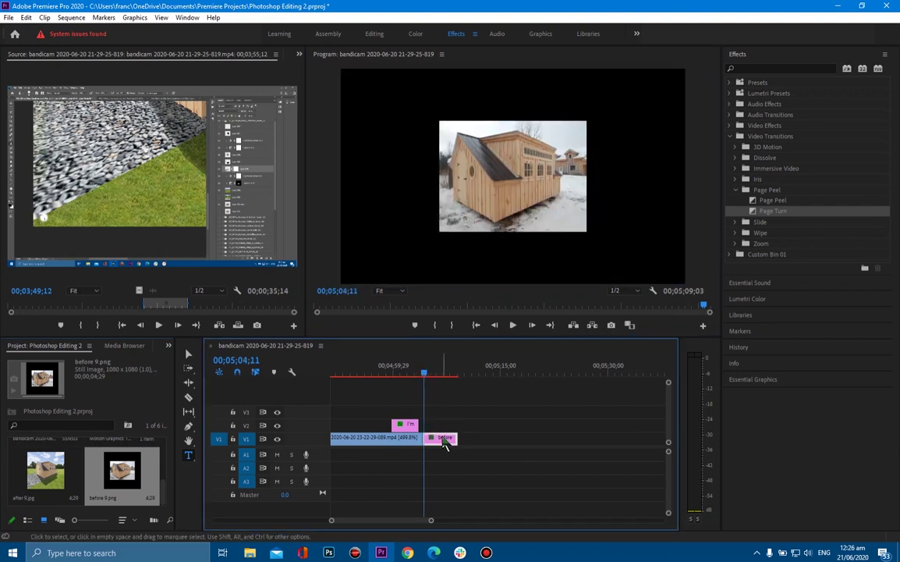
{"action": "left_click", "coordinate": [78, 17]}
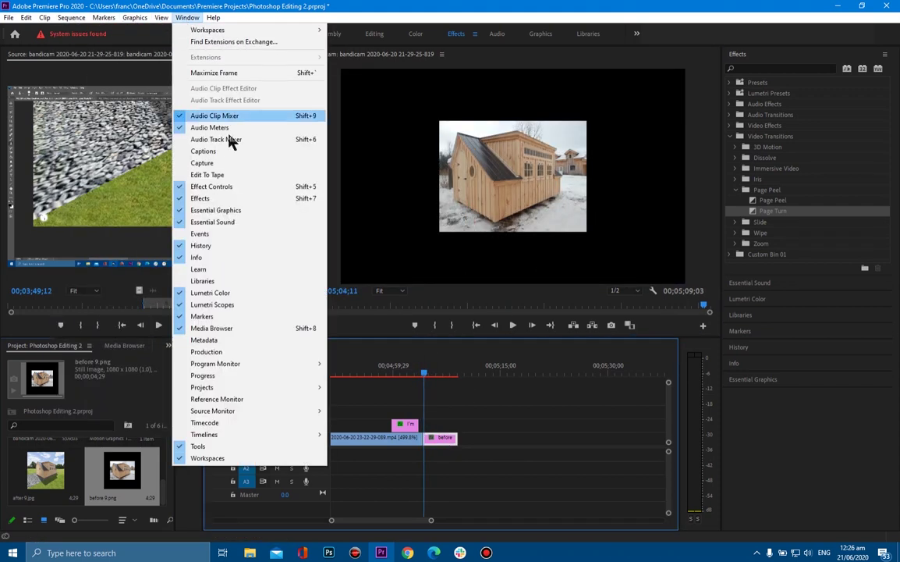
{"action": "left_click", "coordinate": [206, 186]}
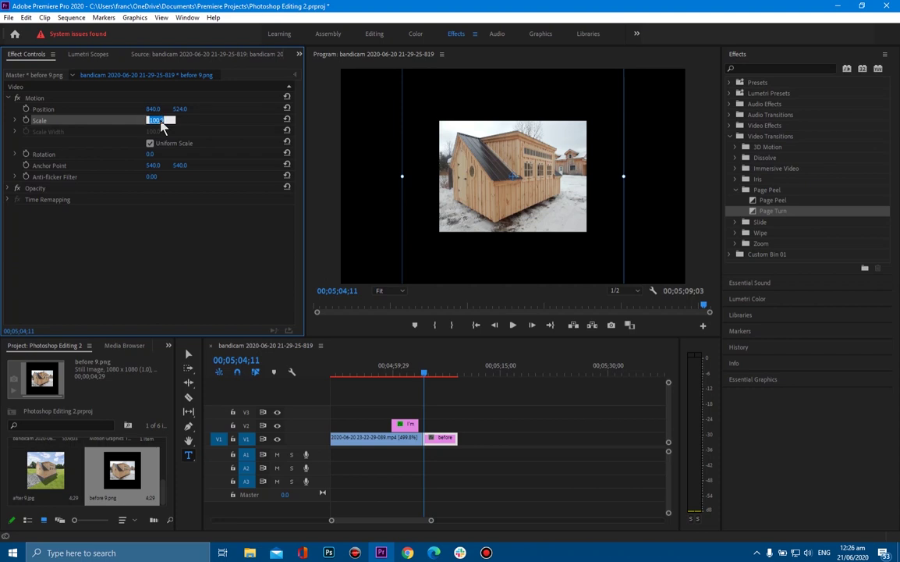
{"action": "scroll", "coordinate": [162, 127], "scroll_direction": "up", "scroll_amount": 15}
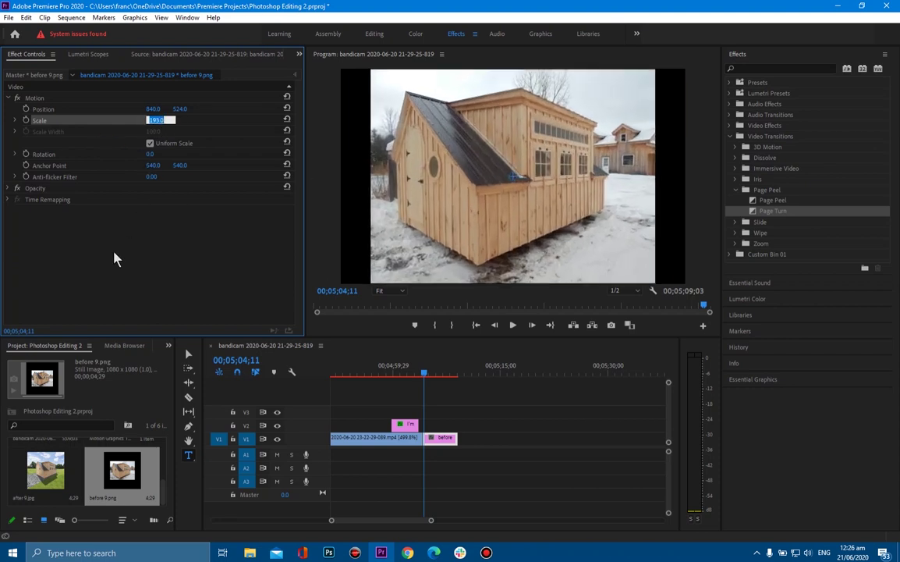
Copy the "I'm done. :)" caption above the before 9.png image on V2, and replace its text with "from this...".
{"action": "left_click", "coordinate": [513, 325]}
{"action": "left_click_drag", "start_coordinate": [419, 421], "coordinate": [446, 431]}
{"action": "mouse_move", "coordinate": [434, 376]}
{"action": "left_mouse_down"}
{"action": "mouse_move", "coordinate": [402, 375]}
{"action": "mouse_move", "coordinate": [434, 378]}
{"action": "left_mouse_up"}
{"action": "double_click", "coordinate": [485, 268]}
{"action": "type", "text": "from this..."}
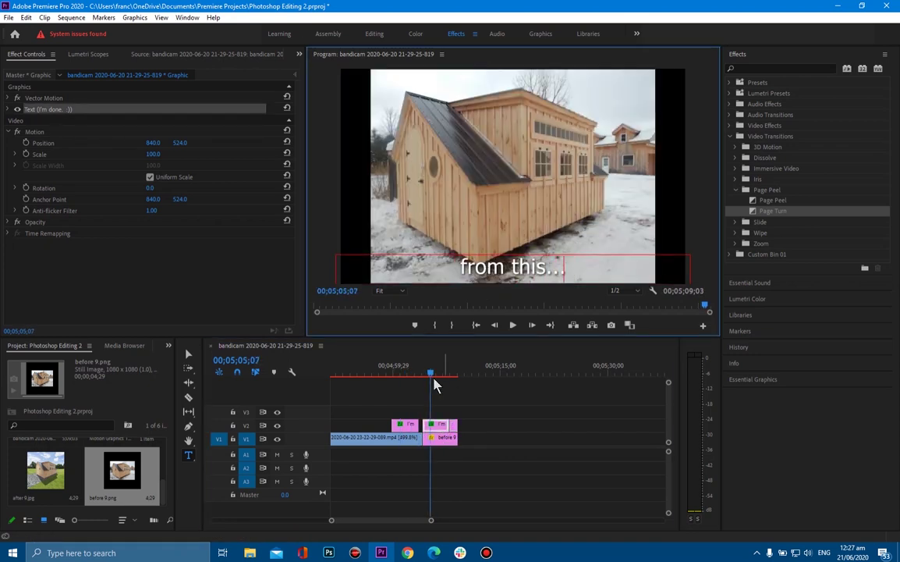
{"action": "left_click", "coordinate": [452, 376]}
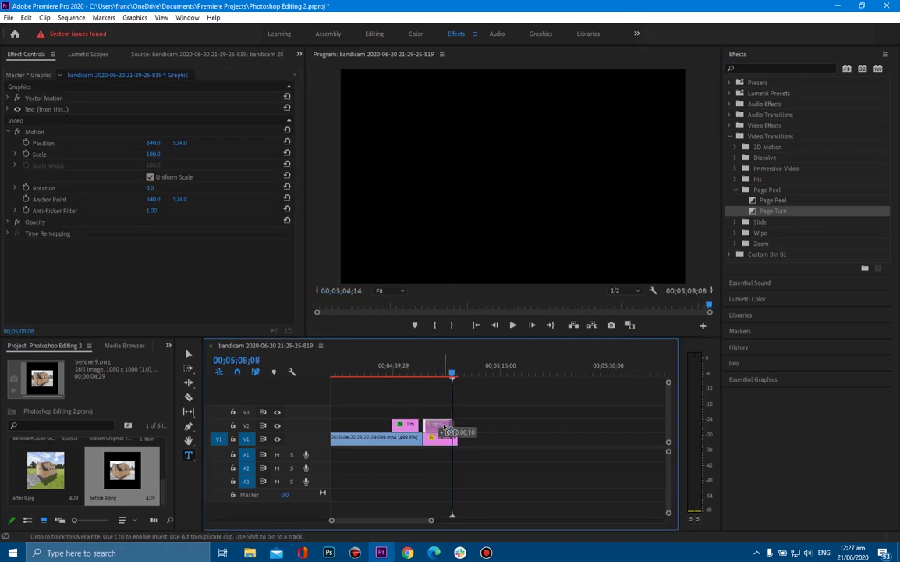
Place after 9.jpg directly after the before image on V1, and caption it "to this..." on V2.
{"action": "left_click_drag", "start_coordinate": [45, 470], "coordinate": [476, 425]}
{"action": "left_click", "coordinate": [462, 377]}
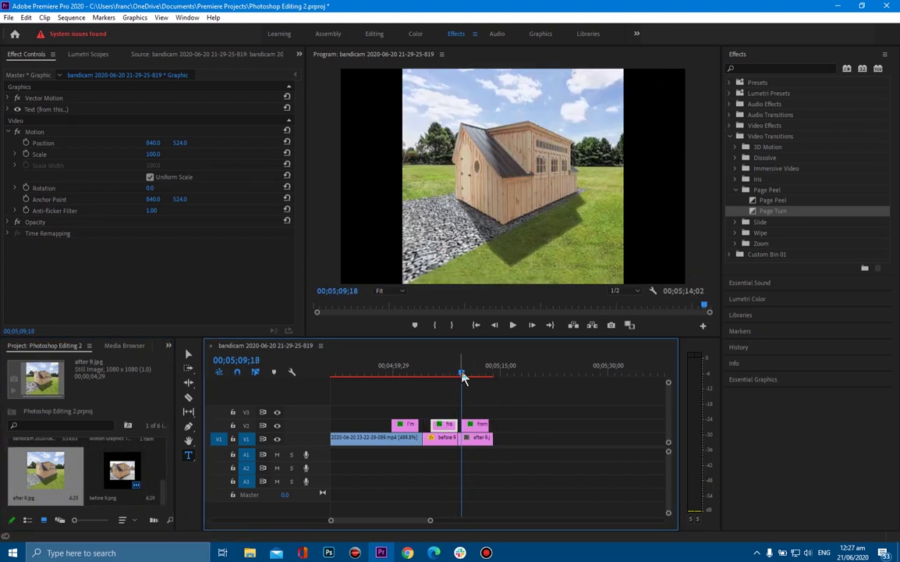
{"action": "left_click", "coordinate": [466, 376]}
{"action": "left_click", "coordinate": [482, 269]}
{"action": "left_click", "coordinate": [493, 375]}
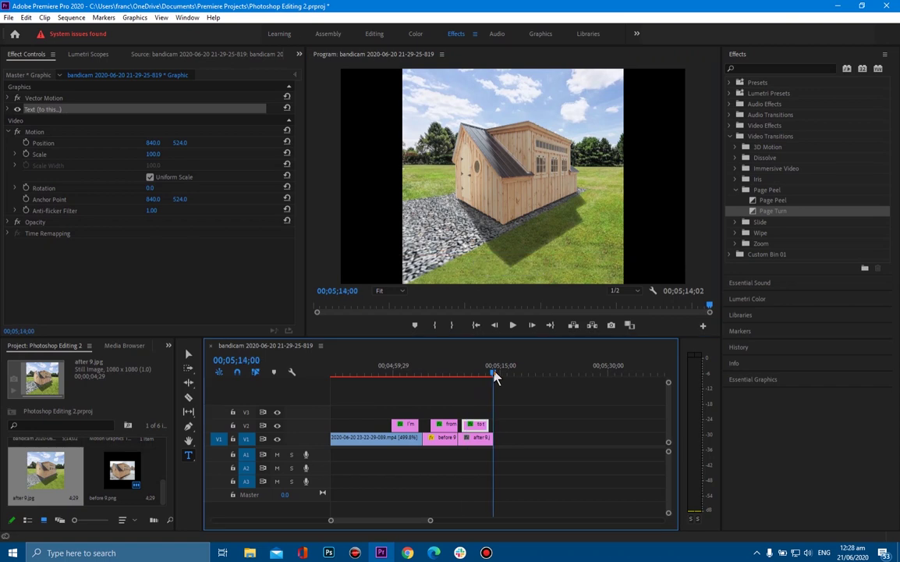
Apply the Page Peel transition between the final recording clip and before 9.png, and play it back.
{"action": "scroll", "coordinate": [460, 404], "scroll_direction": "down", "scroll_amount": 2}
{"action": "left_click", "coordinate": [454, 439]}
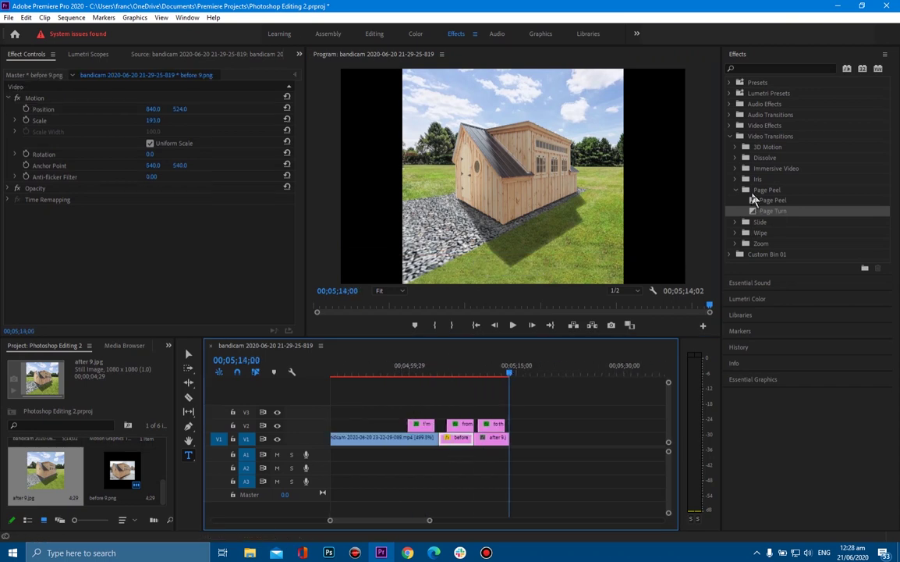
{"action": "left_click_drag", "start_coordinate": [759, 200], "coordinate": [440, 440]}
{"action": "left_click", "coordinate": [431, 365]}
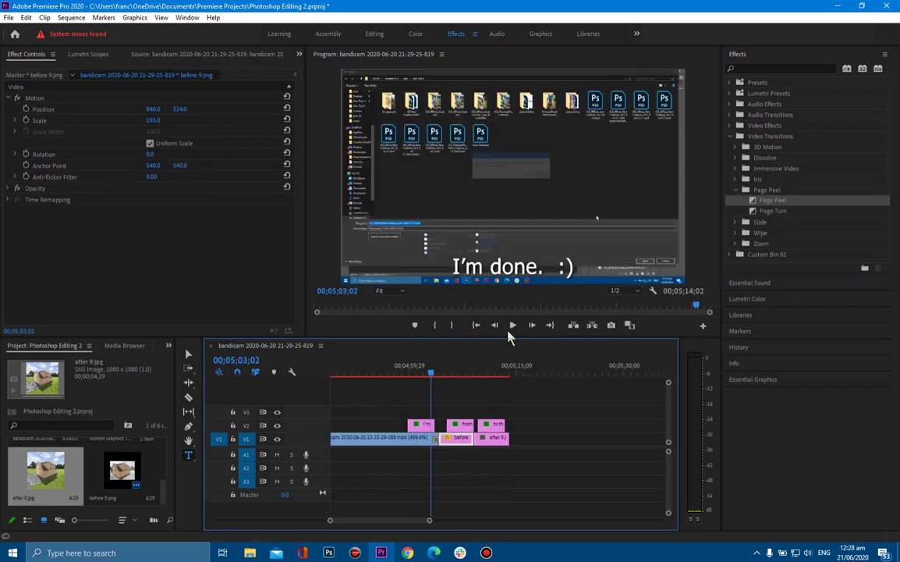
{"action": "left_click", "coordinate": [514, 326]}
{"action": "left_click", "coordinate": [514, 325]}
Apply the Additive Dissolve transition between before 9.png and after 9.jpg, and play back the ending.
{"action": "left_click", "coordinate": [734, 158]}
{"action": "left_click_drag", "start_coordinate": [782, 167], "coordinate": [474, 439]}
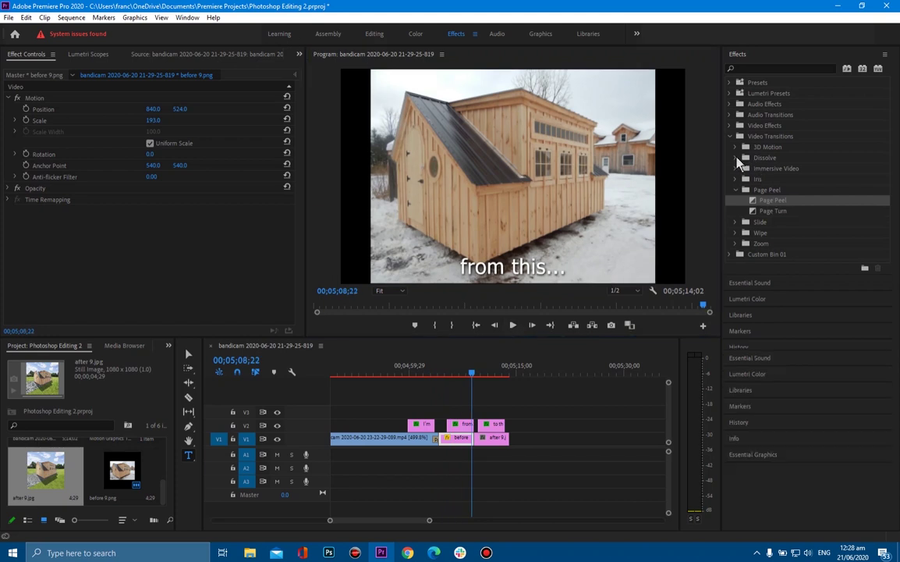
{"action": "left_click_drag", "start_coordinate": [471, 372], "coordinate": [427, 373]}
{"action": "left_click", "coordinate": [513, 326]}
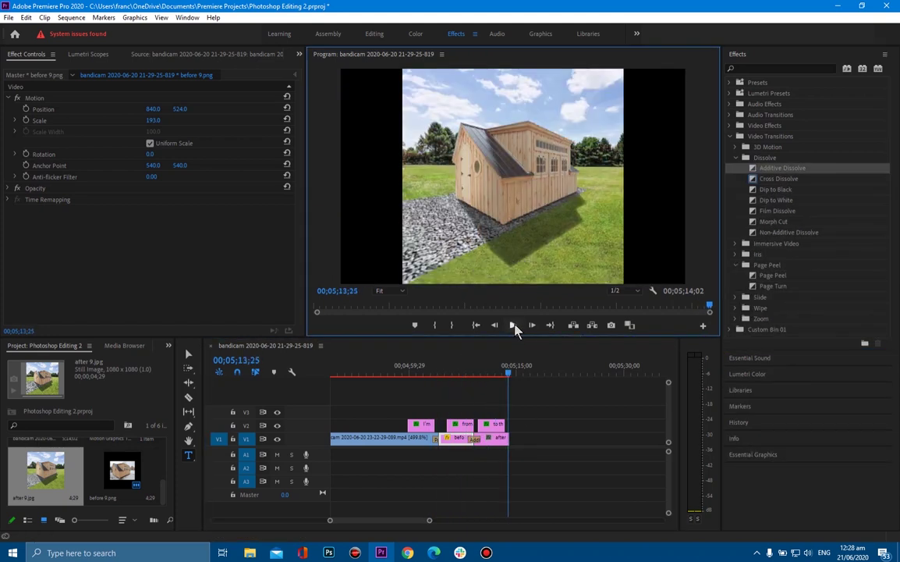
Switch to the Graphics workspace, and add the 01.Youtube End Screen template after the after 9.jpg image on V1.
{"action": "left_click", "coordinate": [540, 35]}
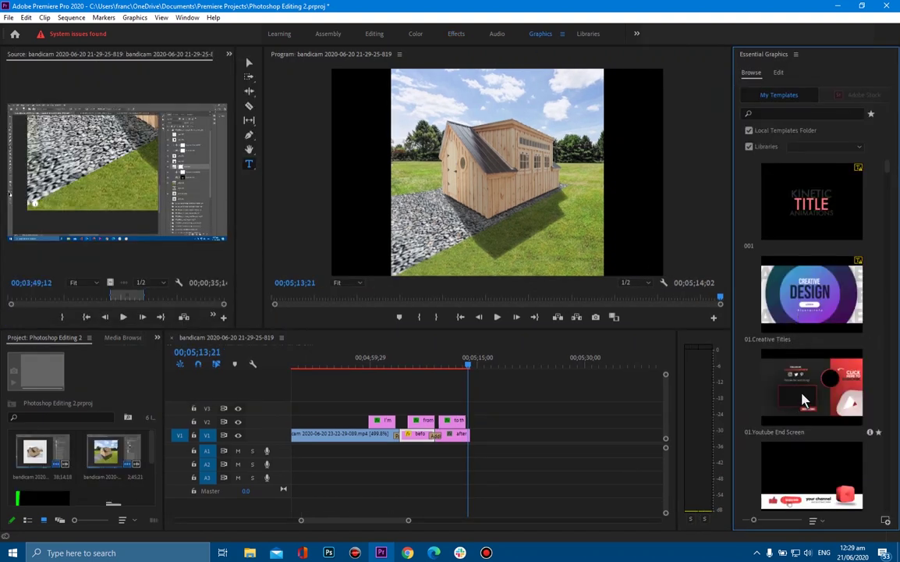
{"action": "left_click_drag", "start_coordinate": [805, 401], "coordinate": [488, 434]}
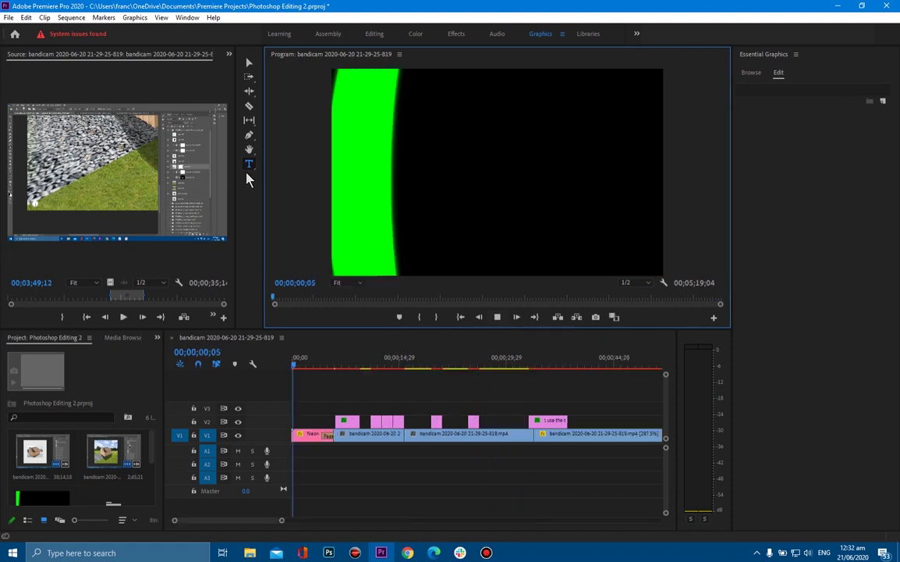
Import the Glen_Canyon, Grassy_Hill and Heartland music tracks, and place all three on A1 from the start of the sequence.
{"action": "left_click", "coordinate": [8, 18]}
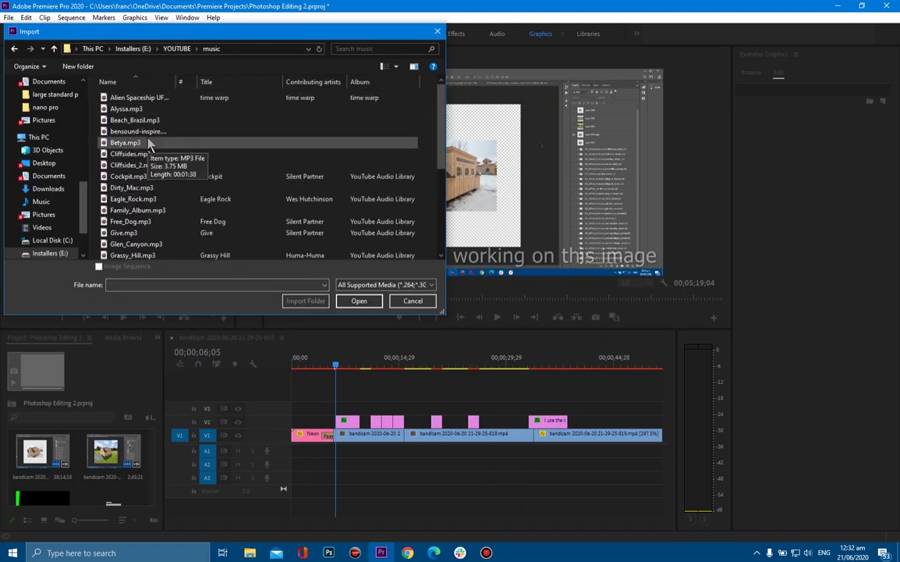
{"action": "scroll", "coordinate": [156, 160], "scroll_direction": "down", "scroll_amount": 3}
{"action": "left_click", "coordinate": [160, 153]}
{"action": "left_click", "coordinate": [152, 163], "text": "ctrl"}
{"action": "left_click", "coordinate": [149, 175], "text": "ctrl"}
{"action": "left_click", "coordinate": [358, 301]}
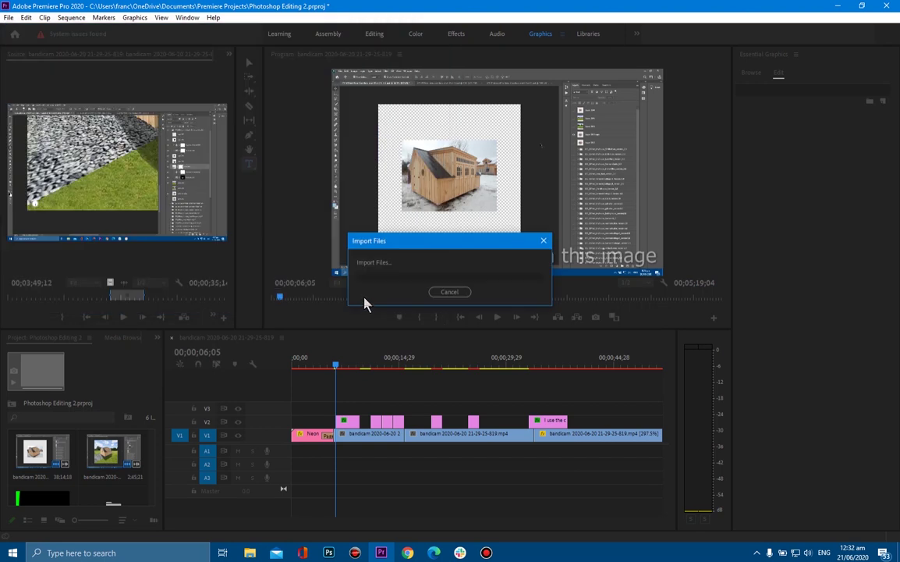
{"action": "left_click_drag", "start_coordinate": [56, 470], "coordinate": [304, 450]}
Play the sequence from the beginning with the music, following the playhead to check the captions and clips.
{"action": "key", "text": "Home"}
{"action": "left_click", "coordinate": [498, 317]}
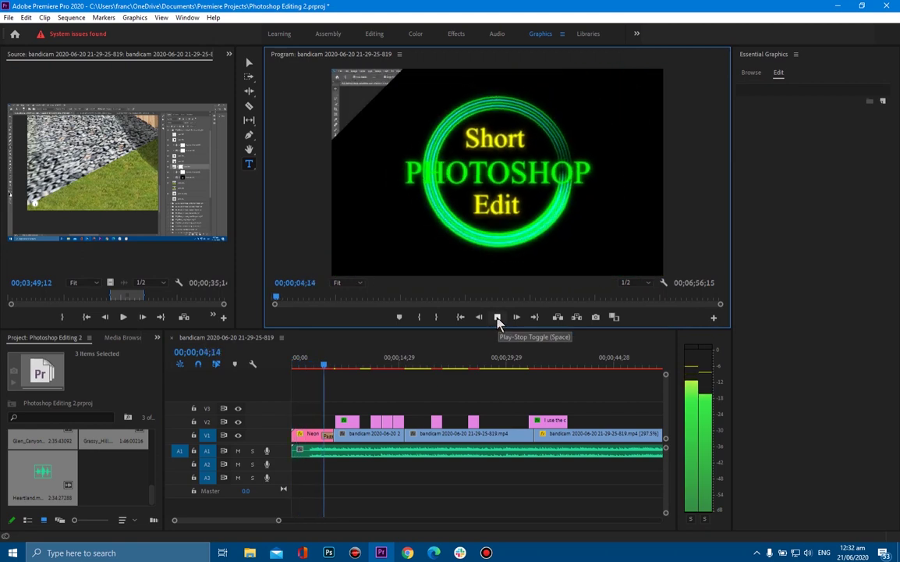
{"action": "scroll", "coordinate": [476, 376], "scroll_direction": "down", "scroll_amount": 2}
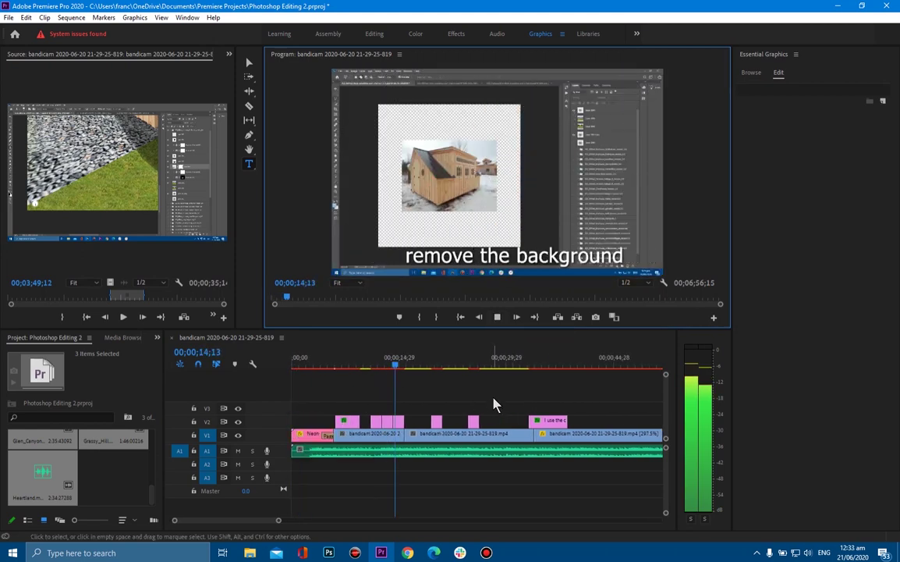
{"action": "scroll", "coordinate": [491, 397], "scroll_direction": "down", "scroll_amount": 1}
{"action": "scroll", "coordinate": [538, 403], "scroll_direction": "up", "scroll_amount": 4}
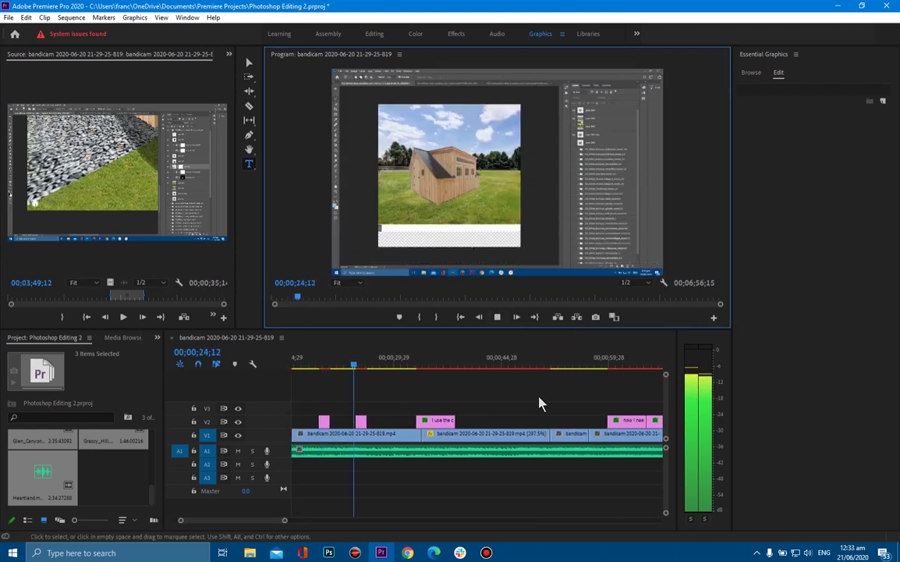
{"action": "scroll", "coordinate": [559, 400], "scroll_direction": "down", "scroll_amount": 8}
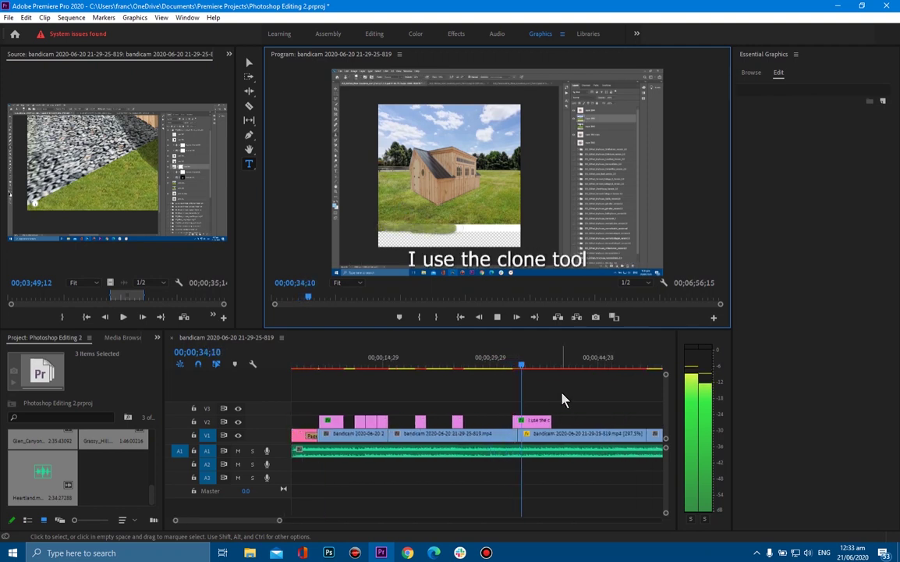
{"action": "scroll", "coordinate": [562, 401], "scroll_direction": "down", "scroll_amount": 2}
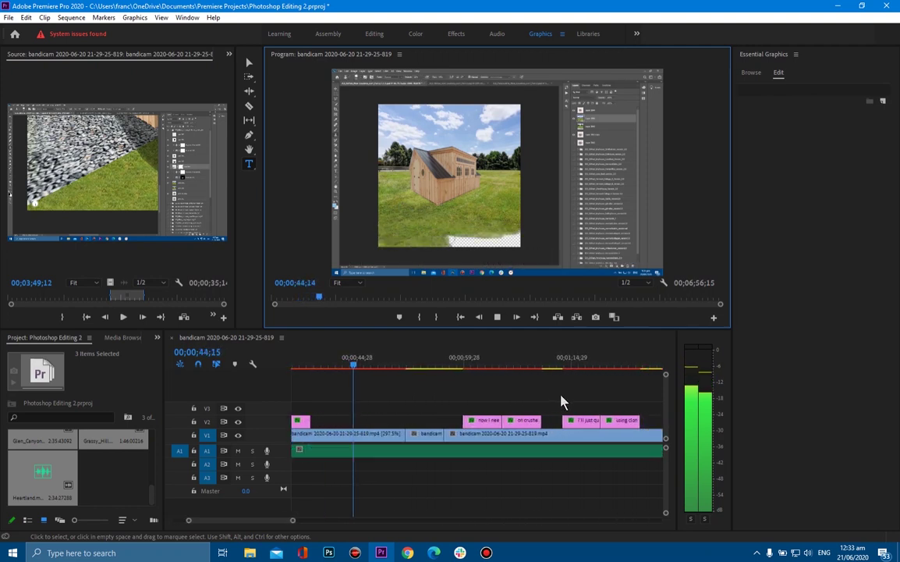
{"action": "scroll", "coordinate": [562, 402], "scroll_direction": "up", "scroll_amount": 10}
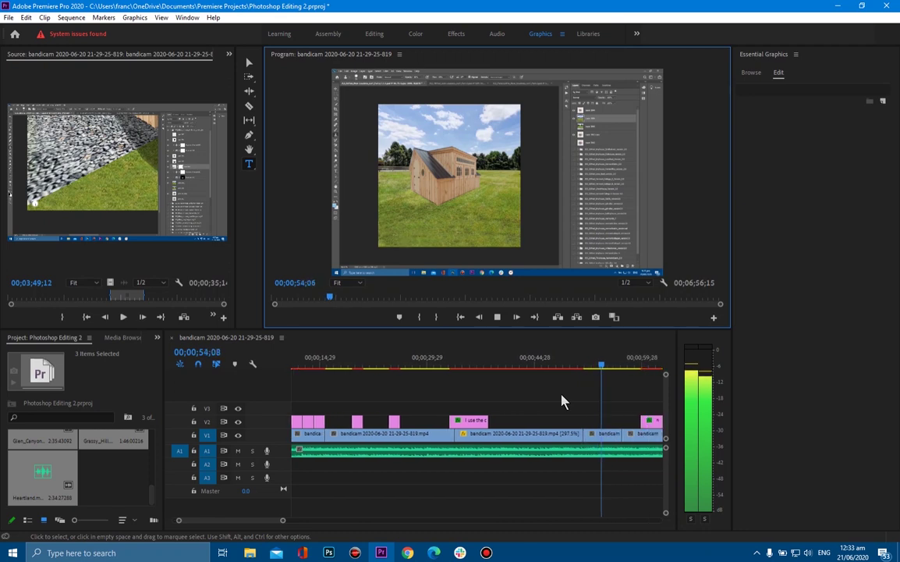
Try the second music clip on A2 overlapping the end of the first, with the third shifted earlier on A1.
{"action": "left_click_drag", "start_coordinate": [281, 519], "coordinate": [510, 520]}
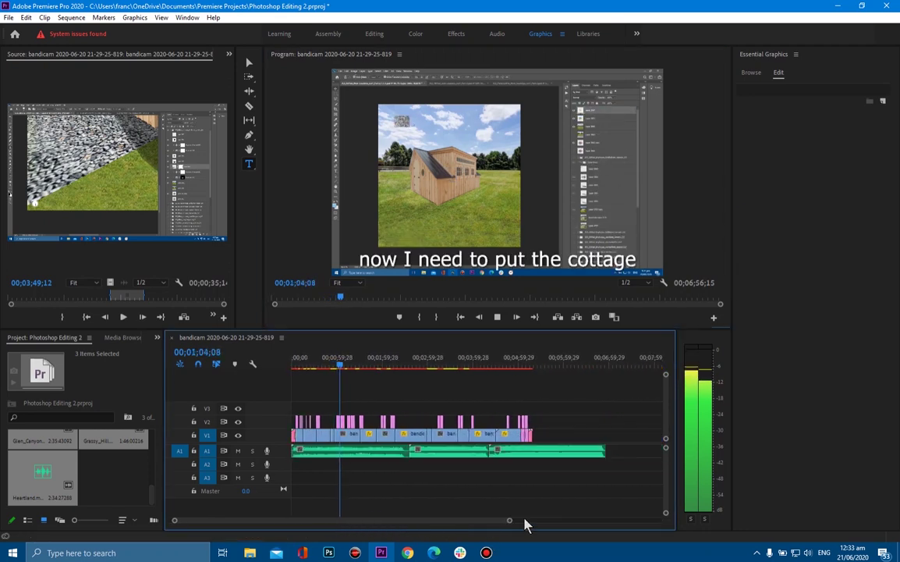
{"action": "mouse_move", "coordinate": [463, 460]}
{"action": "left_mouse_down"}
{"action": "mouse_move", "coordinate": [464, 472]}
{"action": "mouse_move", "coordinate": [455, 473]}
{"action": "left_mouse_up"}
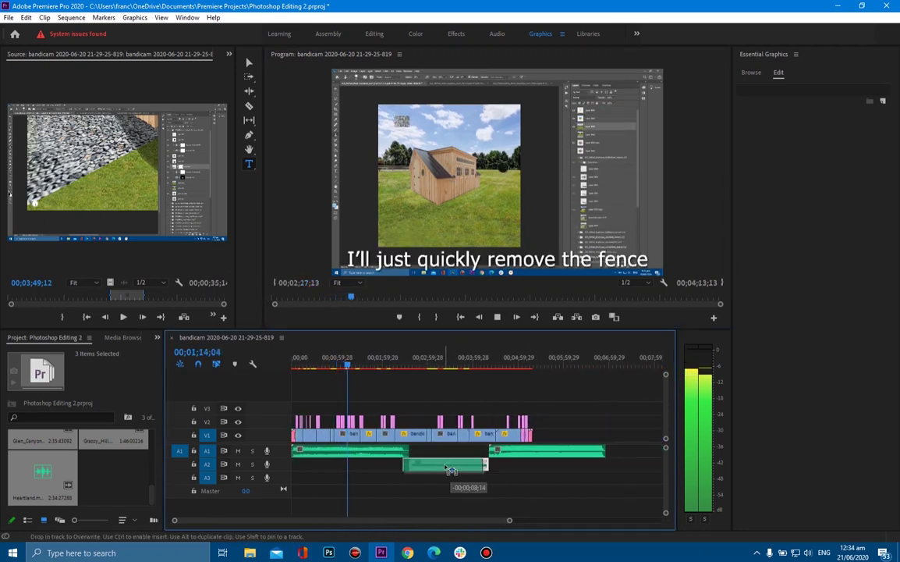
{"action": "left_click_drag", "start_coordinate": [528, 459], "coordinate": [513, 457]}
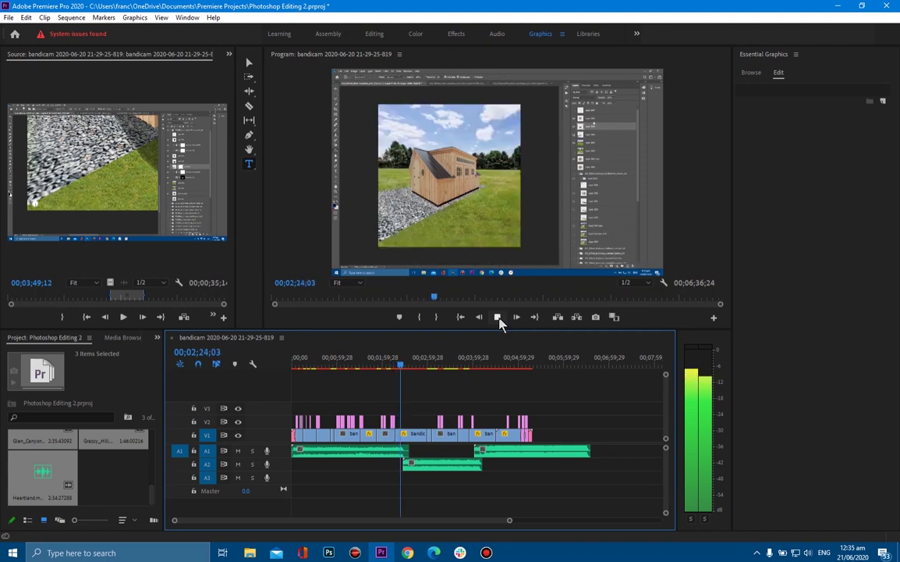
{"action": "left_click", "coordinate": [498, 320]}
Replace the second music clip with the third on A2, overlapping the end of the first, and play back the crossover.
{"action": "left_click", "coordinate": [423, 465]}
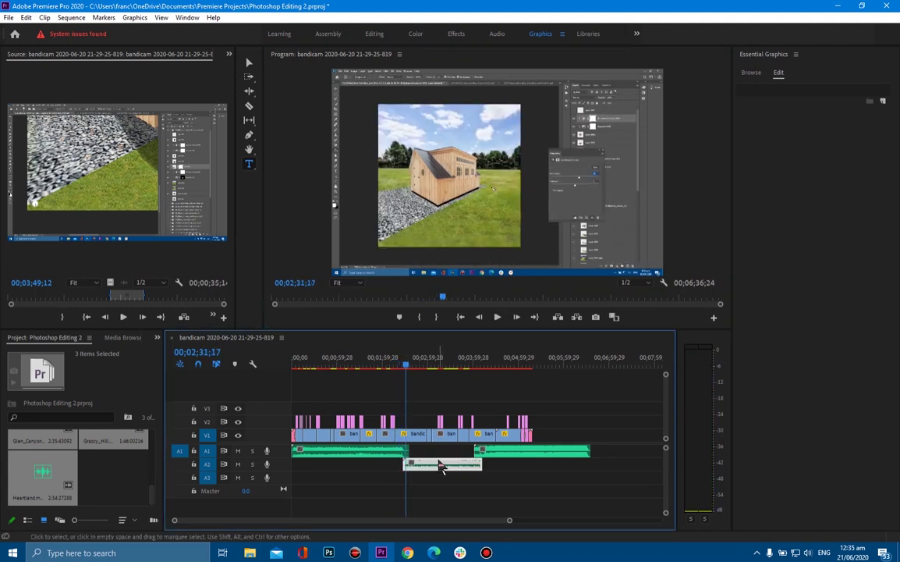
{"action": "key", "text": "Delete"}
{"action": "left_click_drag", "start_coordinate": [507, 453], "coordinate": [439, 467]}
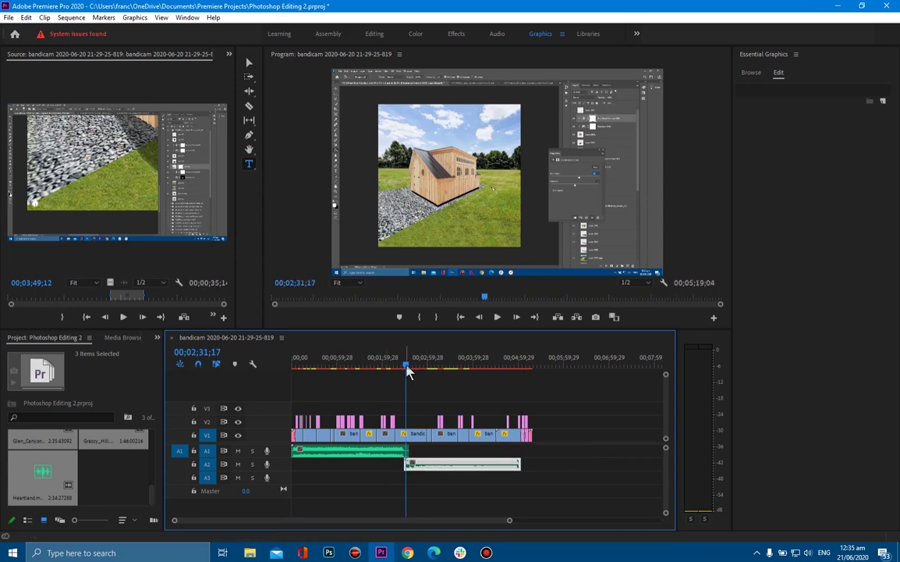
{"action": "left_click_drag", "start_coordinate": [407, 366], "coordinate": [391, 366]}
{"action": "left_click", "coordinate": [498, 319]}
{"action": "left_click", "coordinate": [498, 392]}
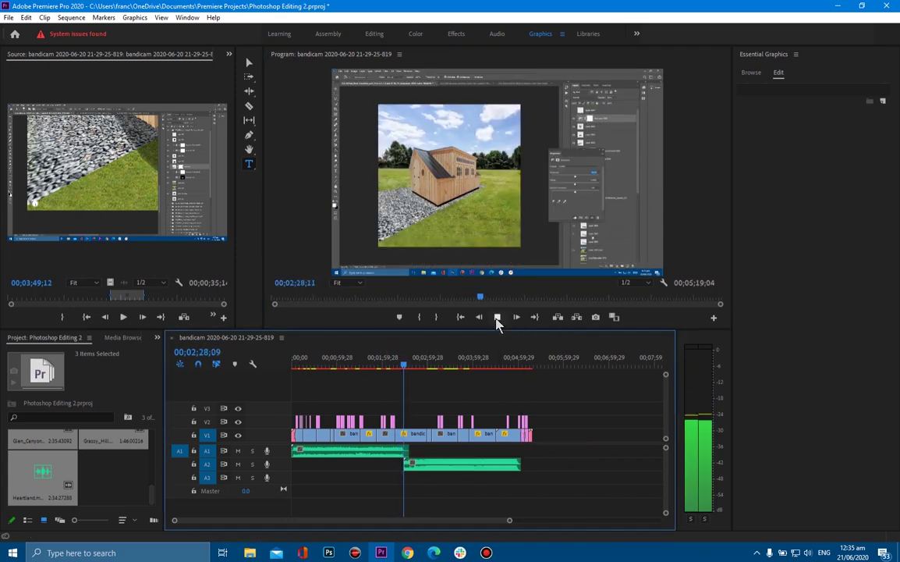
Shift the music clip on A2 slightly earlier to lengthen its overlap with the first clip on A1.
{"action": "left_click", "coordinate": [498, 317]}
{"action": "left_click_drag", "start_coordinate": [404, 366], "coordinate": [401, 365]}
{"action": "left_click_drag", "start_coordinate": [437, 466], "coordinate": [426, 464]}
{"action": "left_click", "coordinate": [497, 317]}
{"action": "left_click", "coordinate": [498, 318]}
{"action": "left_click", "coordinate": [496, 317]}
{"action": "left_click", "coordinate": [496, 318]}
Play back the crossover between the A1 and A2 music from about 00;02;18;06.
{"action": "left_click", "coordinate": [396, 365]}
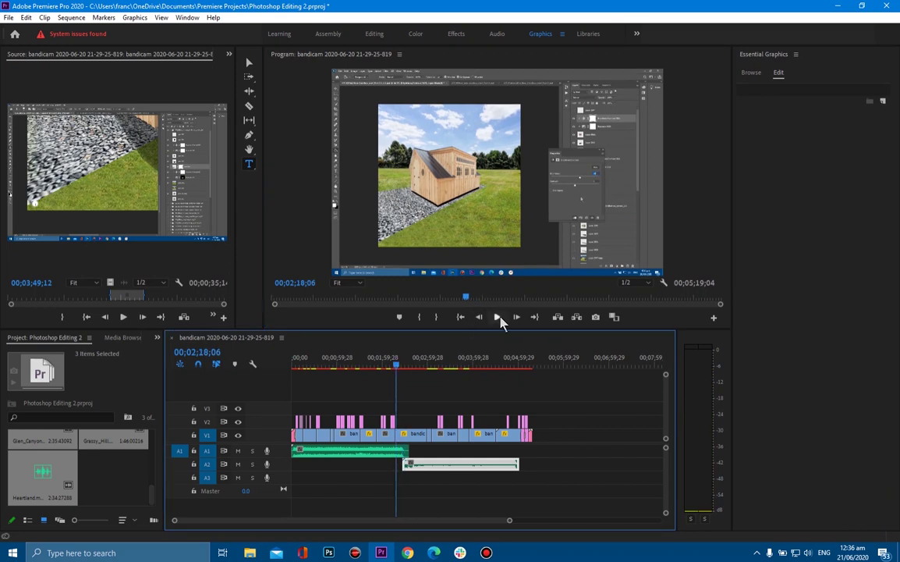
{"action": "left_click", "coordinate": [496, 317]}
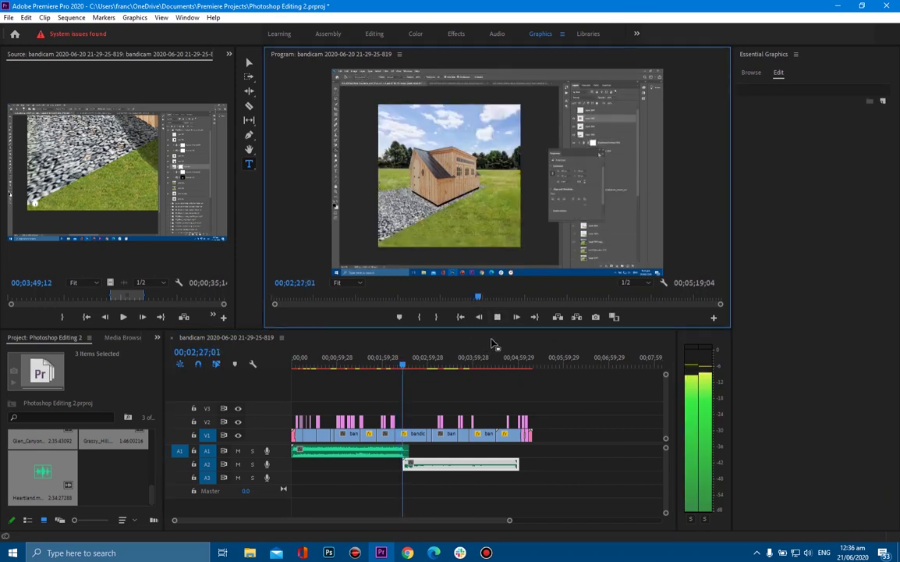
{"action": "left_click", "coordinate": [520, 394]}
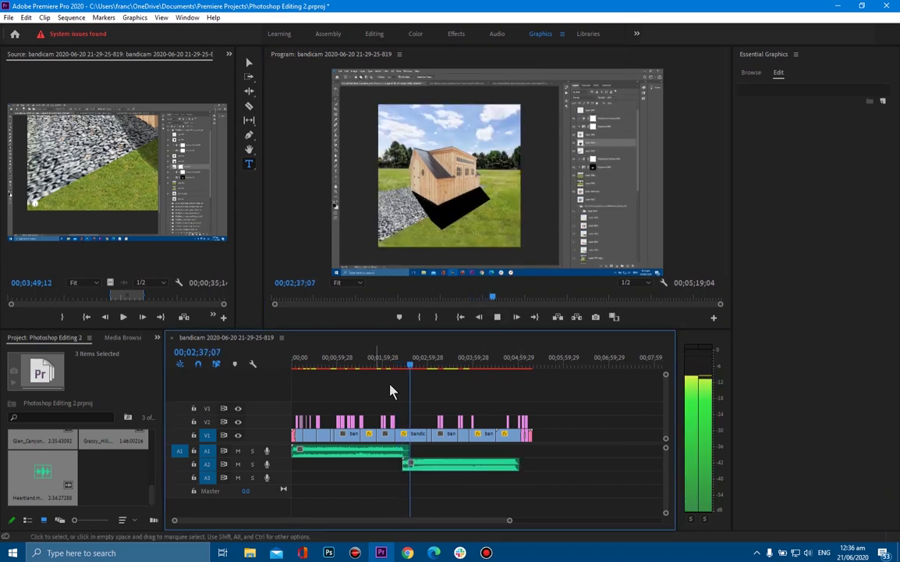
{"action": "scroll", "coordinate": [476, 468], "scroll_direction": "down", "scroll_amount": 1}
{"action": "scroll", "coordinate": [476, 468], "scroll_direction": "down", "scroll_amount": 2}
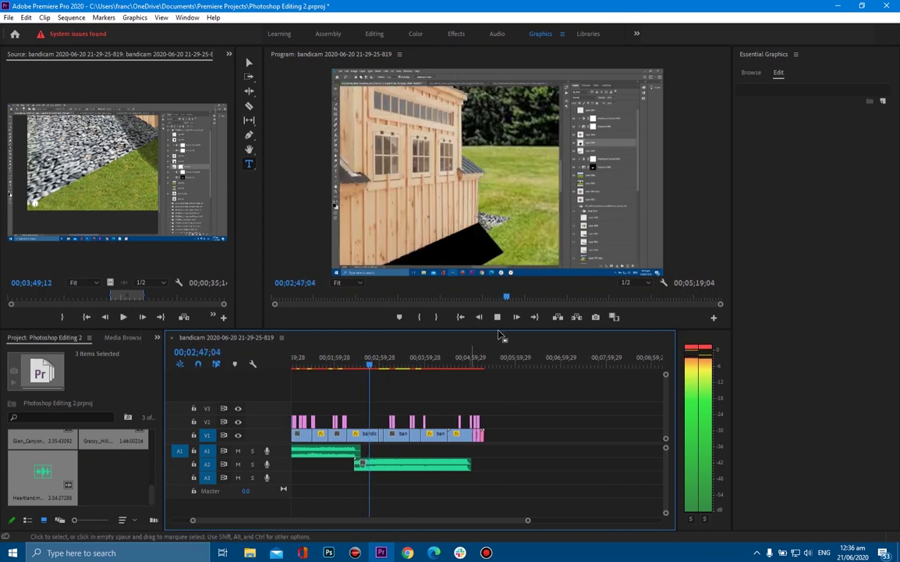
{"action": "key", "text": "space"}
Place a copy of the Heartland music clip on A1, starting where the A2 clip ends.
{"action": "left_click", "coordinate": [399, 466]}
{"action": "left_click_drag", "start_coordinate": [398, 465], "coordinate": [505, 454]}
{"action": "left_click_drag", "start_coordinate": [505, 454], "coordinate": [497, 455]}
{"action": "scroll", "coordinate": [497, 473], "scroll_direction": "down", "scroll_amount": 1}
{"action": "left_click_drag", "start_coordinate": [525, 520], "coordinate": [490, 521]}
{"action": "scroll", "coordinate": [476, 468], "scroll_direction": "down", "scroll_amount": 6}
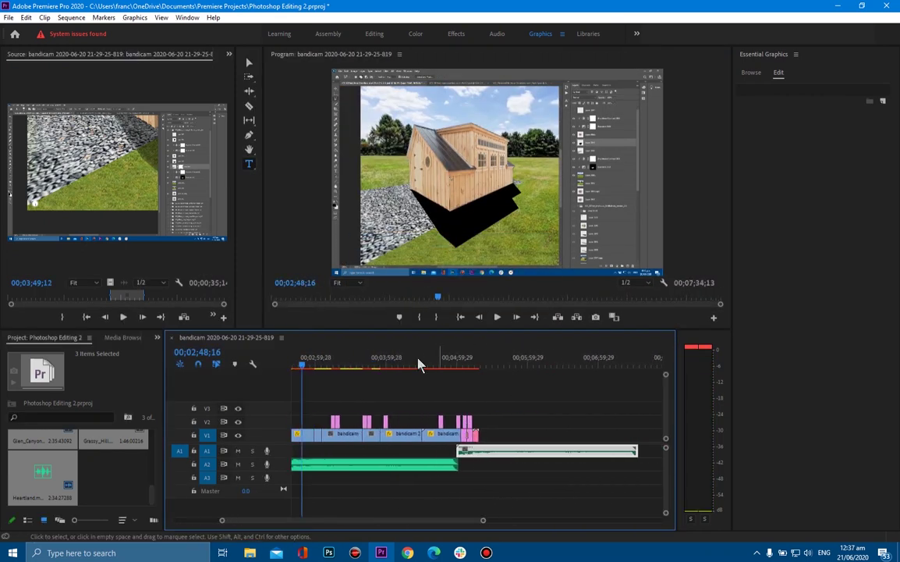
Move the copied A1 music clip slightly earlier so it overlaps the end of A2, and play back the transition.
{"action": "left_click", "coordinate": [444, 362]}
{"action": "left_click_drag", "start_coordinate": [511, 454], "coordinate": [492, 457]}
{"action": "left_click", "coordinate": [498, 317]}
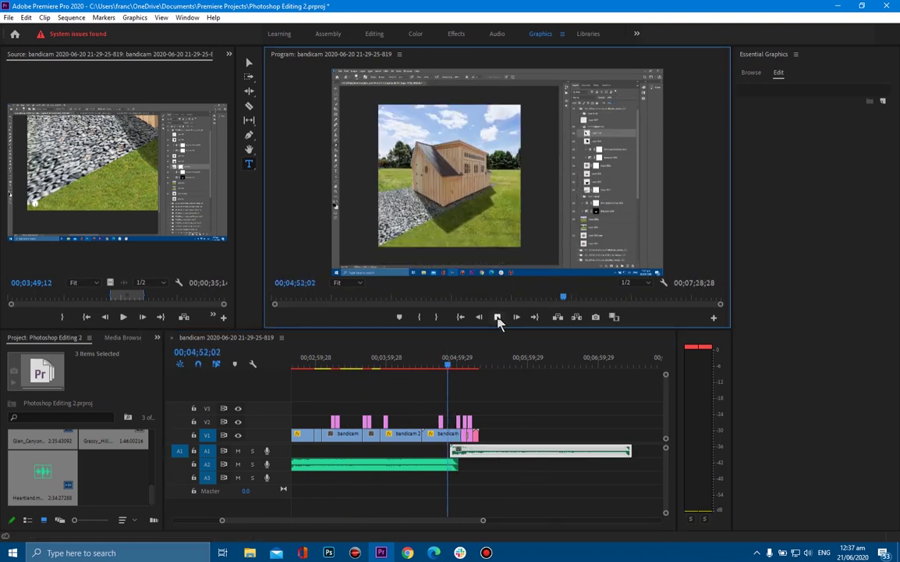
{"action": "left_click", "coordinate": [806, 553]}
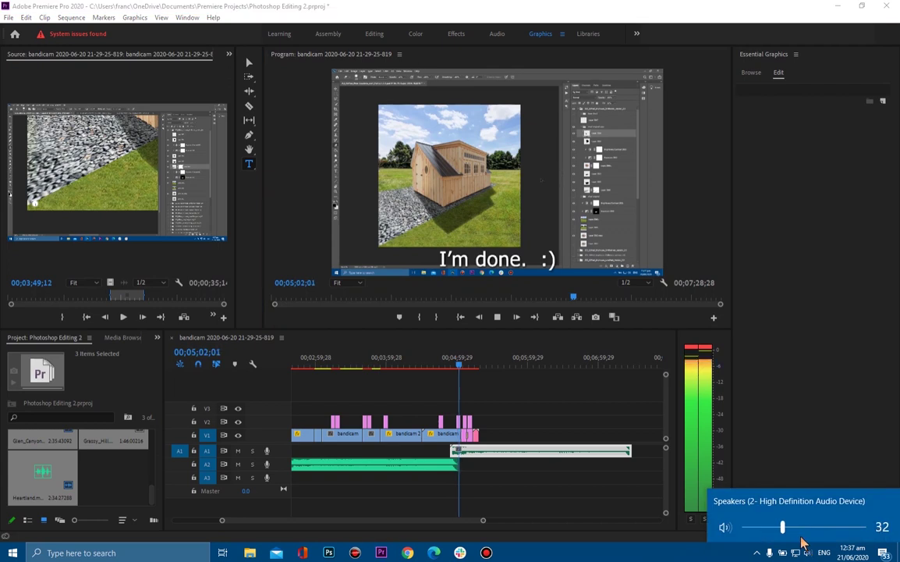
{"action": "scroll", "coordinate": [803, 544], "scroll_direction": "down", "scroll_amount": 1}
Cut the last A1 music clip at the end of the video and delete the excess.
{"action": "left_click", "coordinate": [249, 107]}
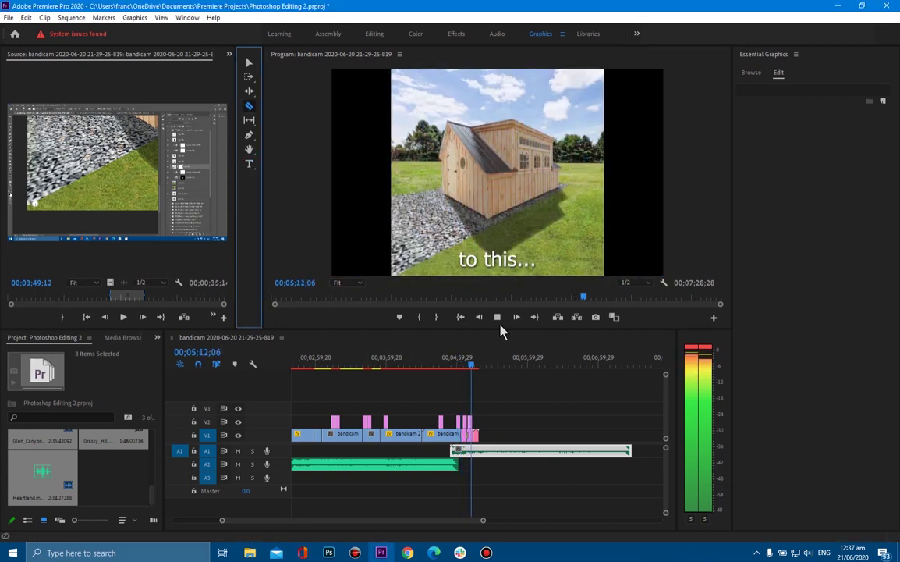
{"action": "left_click", "coordinate": [497, 318]}
{"action": "left_click", "coordinate": [479, 451]}
{"action": "left_click", "coordinate": [249, 63]}
{"action": "left_click", "coordinate": [518, 453]}
{"action": "key", "text": "Delete"}
Split the closing A1 music into segments under the final images and end screen, and adjust one segment's audio gain.
{"action": "key", "text": "c"}
{"action": "key", "text": "v"}
{"action": "right_click", "coordinate": [465, 451]}
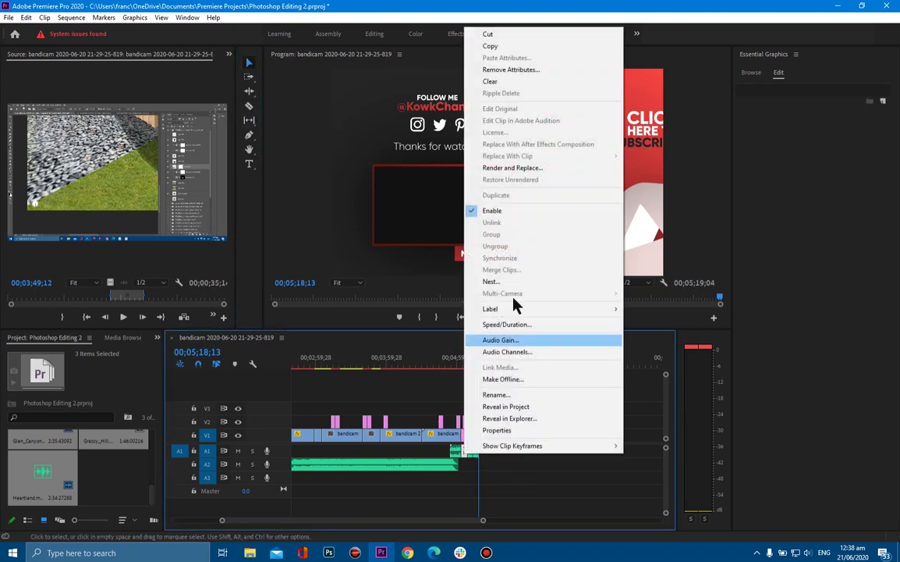
{"action": "left_click", "coordinate": [500, 339]}
{"action": "left_click", "coordinate": [519, 256]}
Adjust the audio gain of the remaining closing music segments on A1, and play back the ending.
{"action": "right_click", "coordinate": [465, 451]}
{"action": "left_click", "coordinate": [515, 343]}
{"action": "left_click", "coordinate": [506, 250]}
{"action": "right_click", "coordinate": [465, 451]}
{"action": "left_click", "coordinate": [516, 337]}
{"action": "left_click", "coordinate": [506, 250]}
{"action": "left_click", "coordinate": [498, 317]}
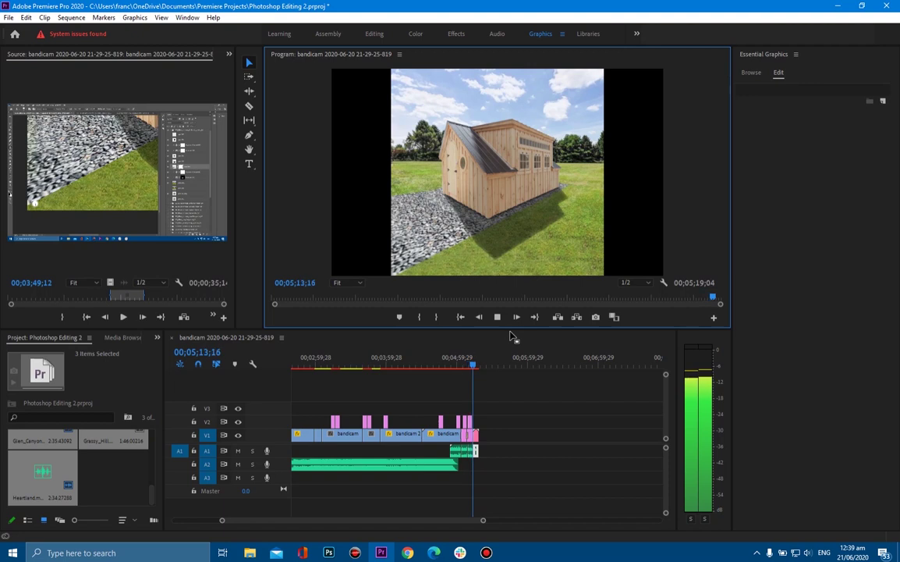
{"action": "left_click", "coordinate": [464, 360]}
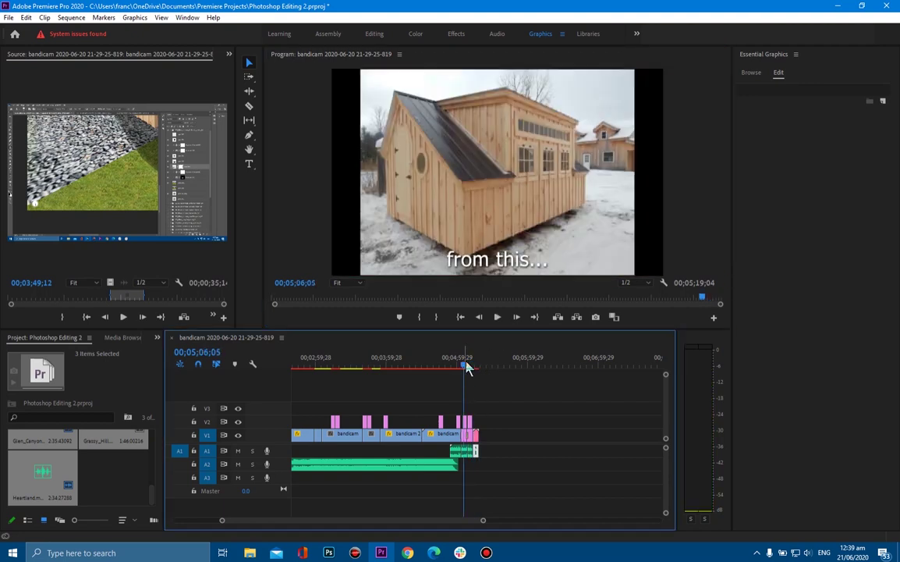
Assign the Music audio type to the final Heartland segment, and examine its presets and loudness options.
{"action": "left_click", "coordinate": [497, 33]}
{"action": "left_click", "coordinate": [796, 185]}
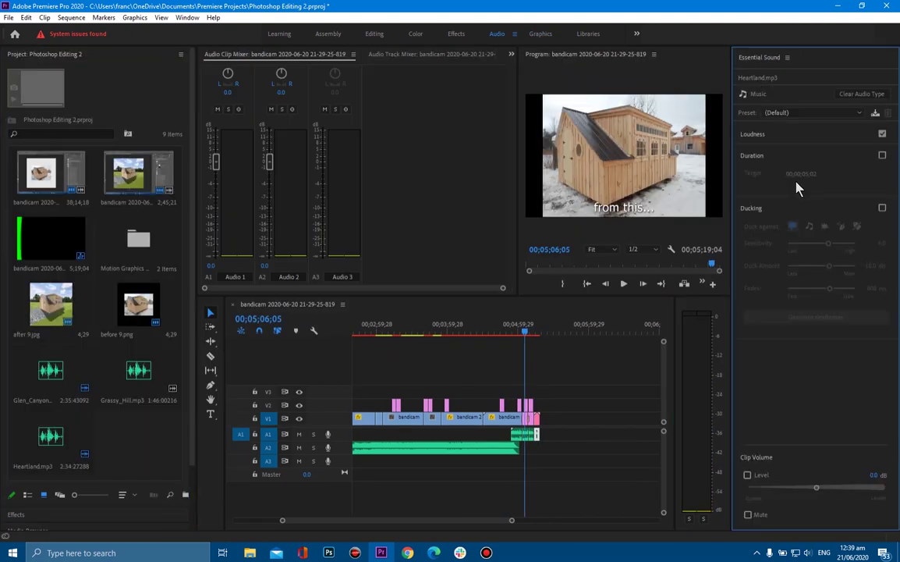
{"action": "left_click", "coordinate": [858, 112]}
{"action": "left_click", "coordinate": [862, 93]}
{"action": "left_click", "coordinate": [824, 187]}
{"action": "left_click", "coordinate": [810, 137]}
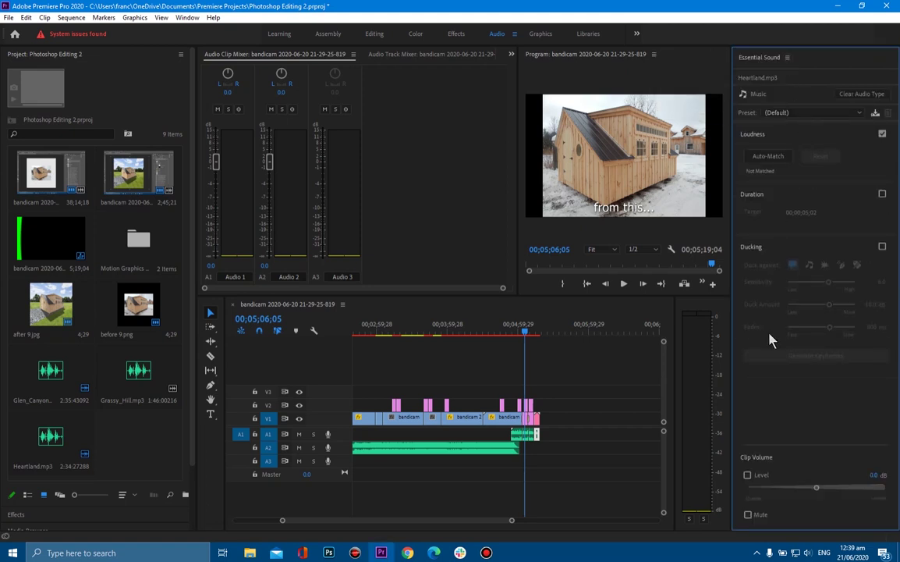
{"action": "left_click", "coordinate": [803, 113]}
{"action": "left_click", "coordinate": [806, 136]}
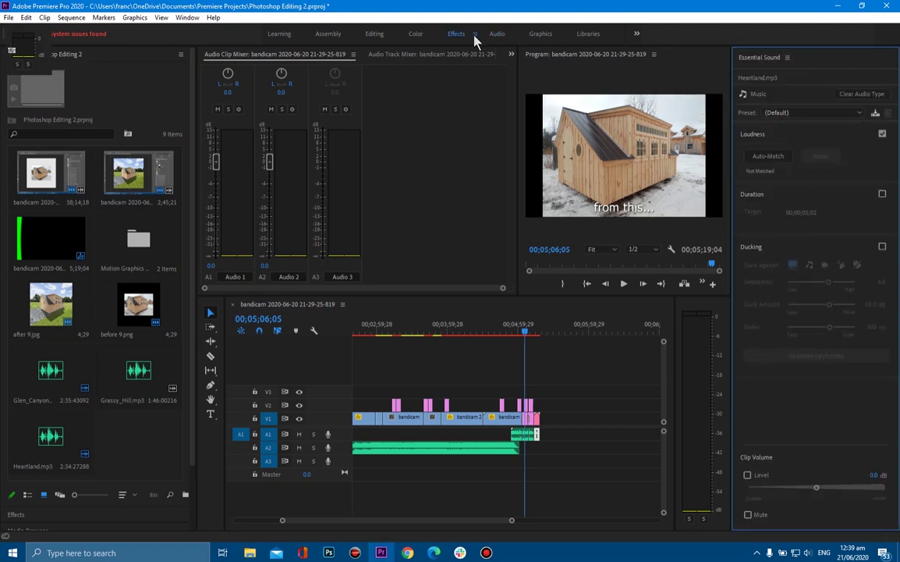
Apply the Exponential Fade audio transition to the end of the last A1 music segment.
{"action": "left_click", "coordinate": [468, 35]}
{"action": "left_click", "coordinate": [736, 126]}
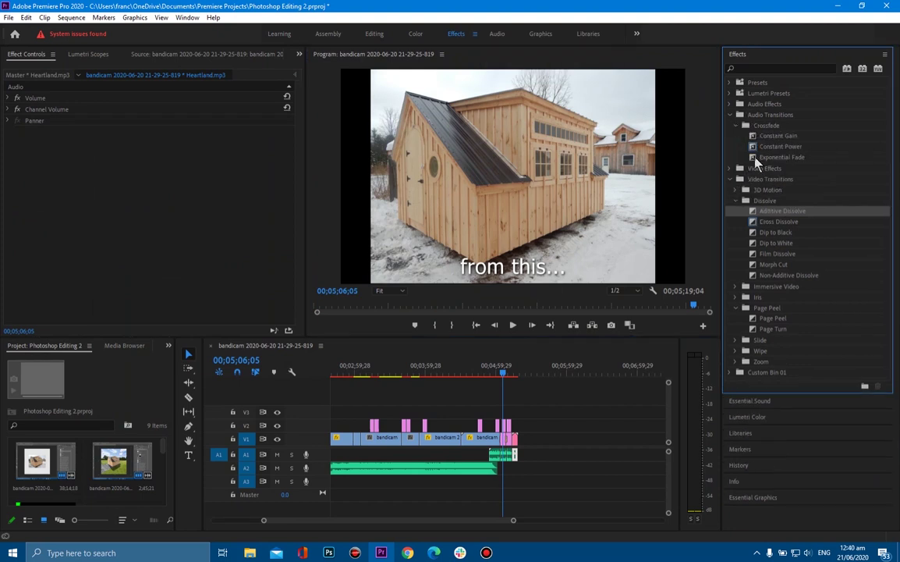
{"action": "left_click_drag", "start_coordinate": [780, 157], "coordinate": [522, 459]}
{"action": "left_click", "coordinate": [513, 324]}
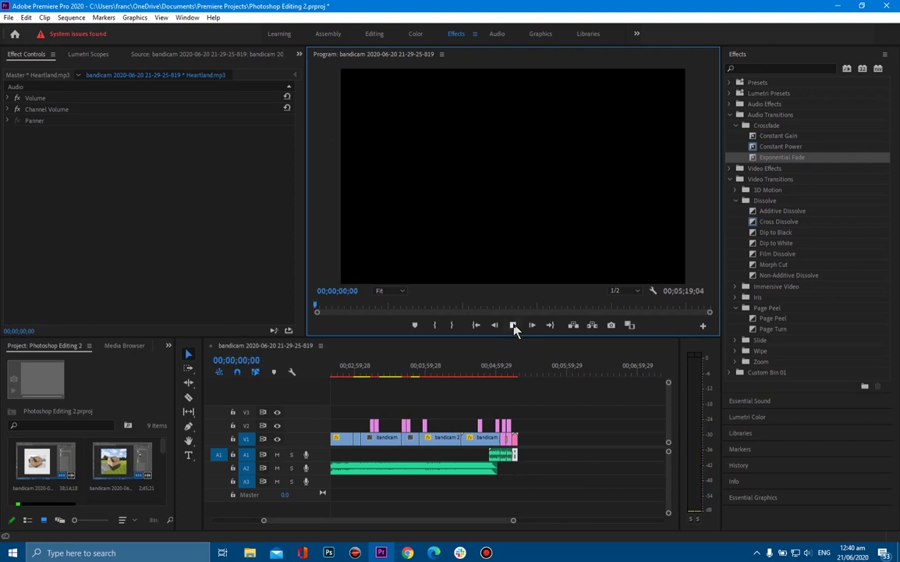
{"action": "left_click", "coordinate": [321, 311]}
{"action": "left_click_drag", "start_coordinate": [320, 306], "coordinate": [716, 316]}
{"action": "left_click_drag", "start_coordinate": [501, 521], "coordinate": [428, 513]}
{"action": "left_click", "coordinate": [461, 456]}
{"action": "left_click", "coordinate": [468, 476]}
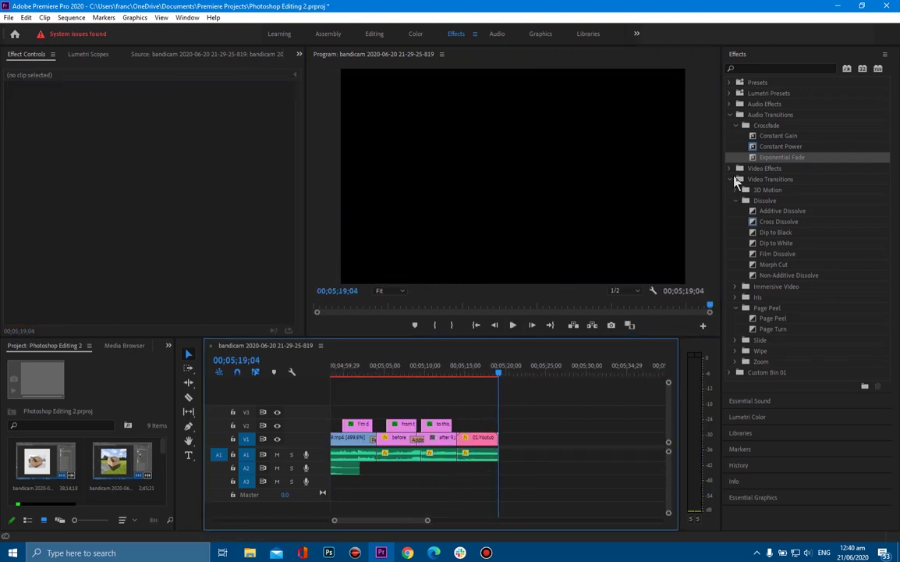
{"action": "left_click", "coordinate": [512, 324]}
{"action": "left_click", "coordinate": [513, 330]}
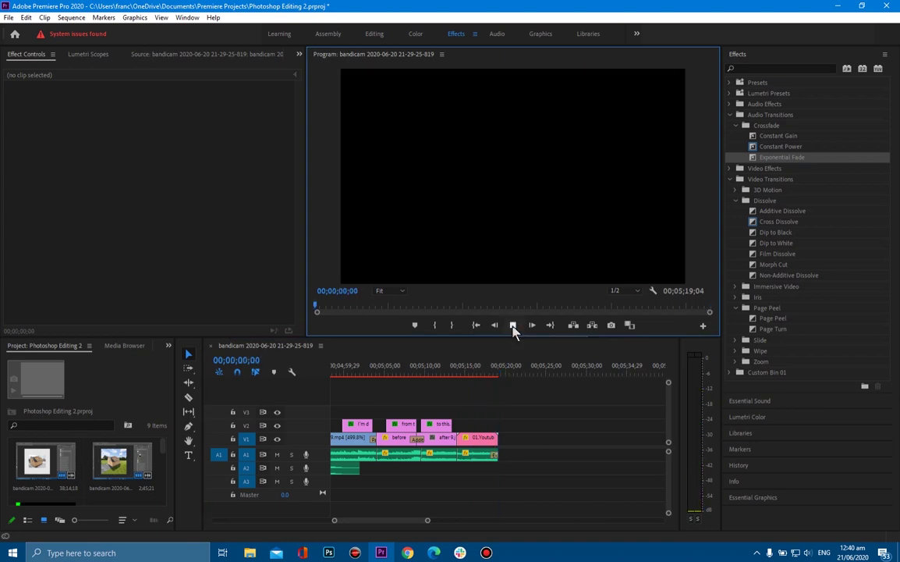
{"action": "left_click", "coordinate": [507, 330]}
Mark the whole sequence as the in-to-out range, from 00;00;00;00 to 00;05;19;04.
{"action": "left_click_drag", "start_coordinate": [308, 522], "coordinate": [563, 521]}
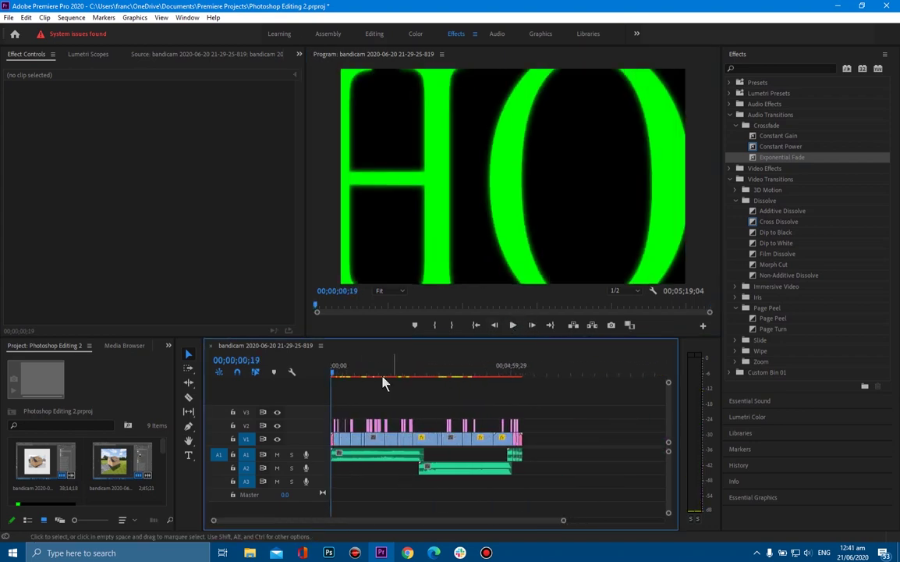
{"action": "left_click_drag", "start_coordinate": [335, 377], "coordinate": [328, 378]}
{"action": "left_click", "coordinate": [313, 306]}
{"action": "left_click", "coordinate": [434, 325]}
{"action": "left_click_drag", "start_coordinate": [315, 305], "coordinate": [719, 309]}
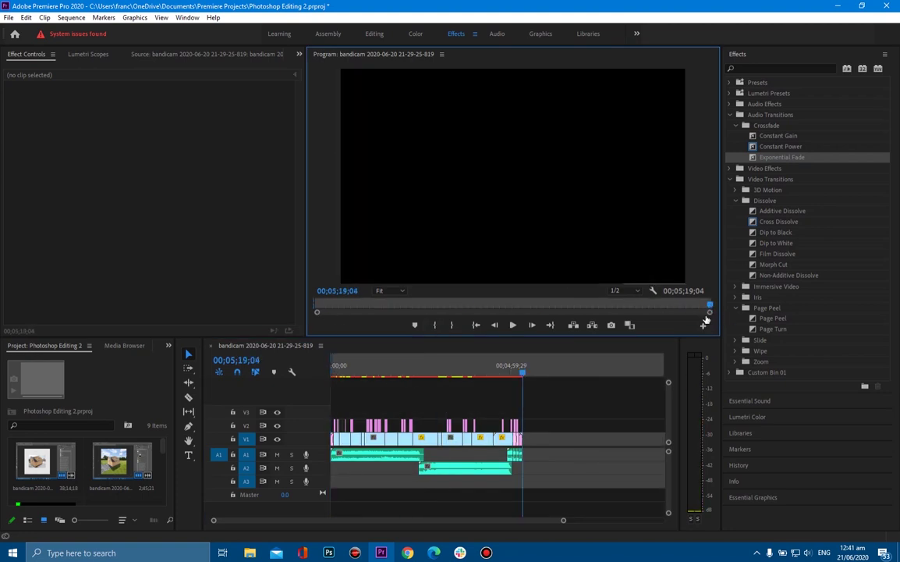
Export the marked range as an H.264 video named Photoshop Edit 2.
{"action": "key", "text": "ctrl+m"}
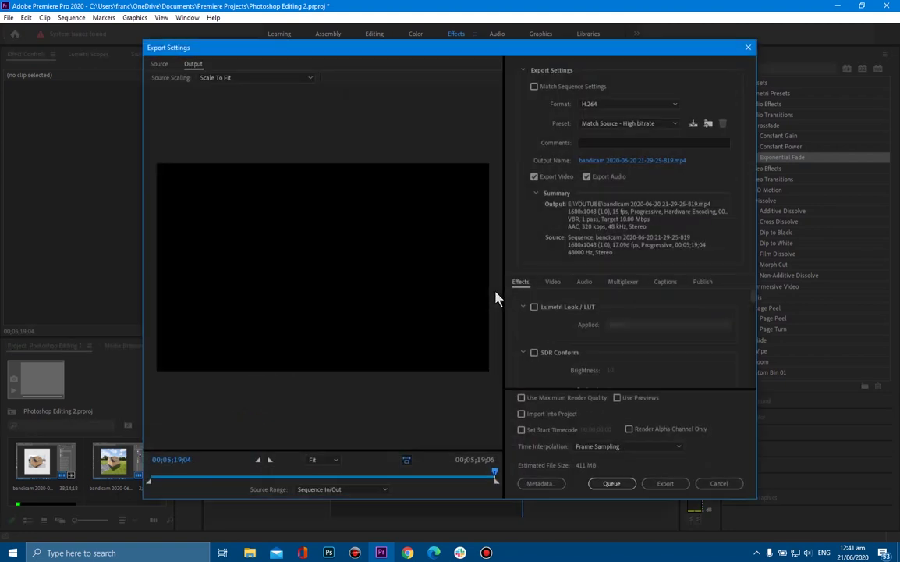
{"action": "left_click", "coordinate": [608, 161]}
{"action": "type", "text": "Photoshop Edit 2"}
{"action": "key", "text": "Return"}
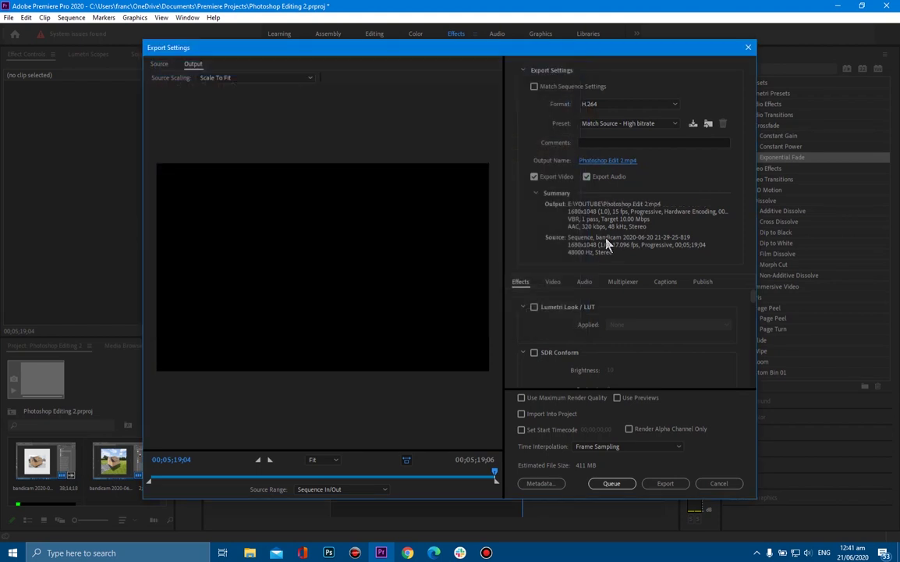
{"action": "left_click", "coordinate": [665, 483]}
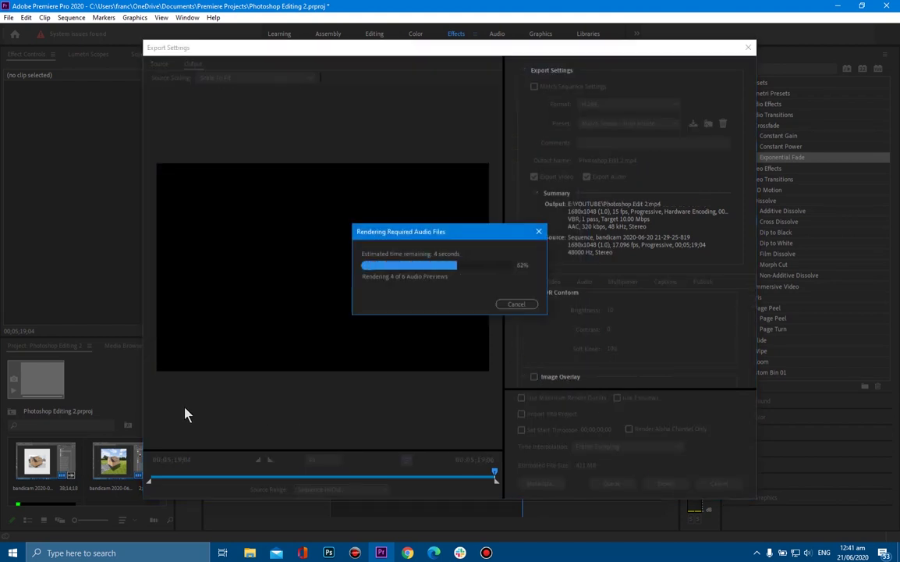